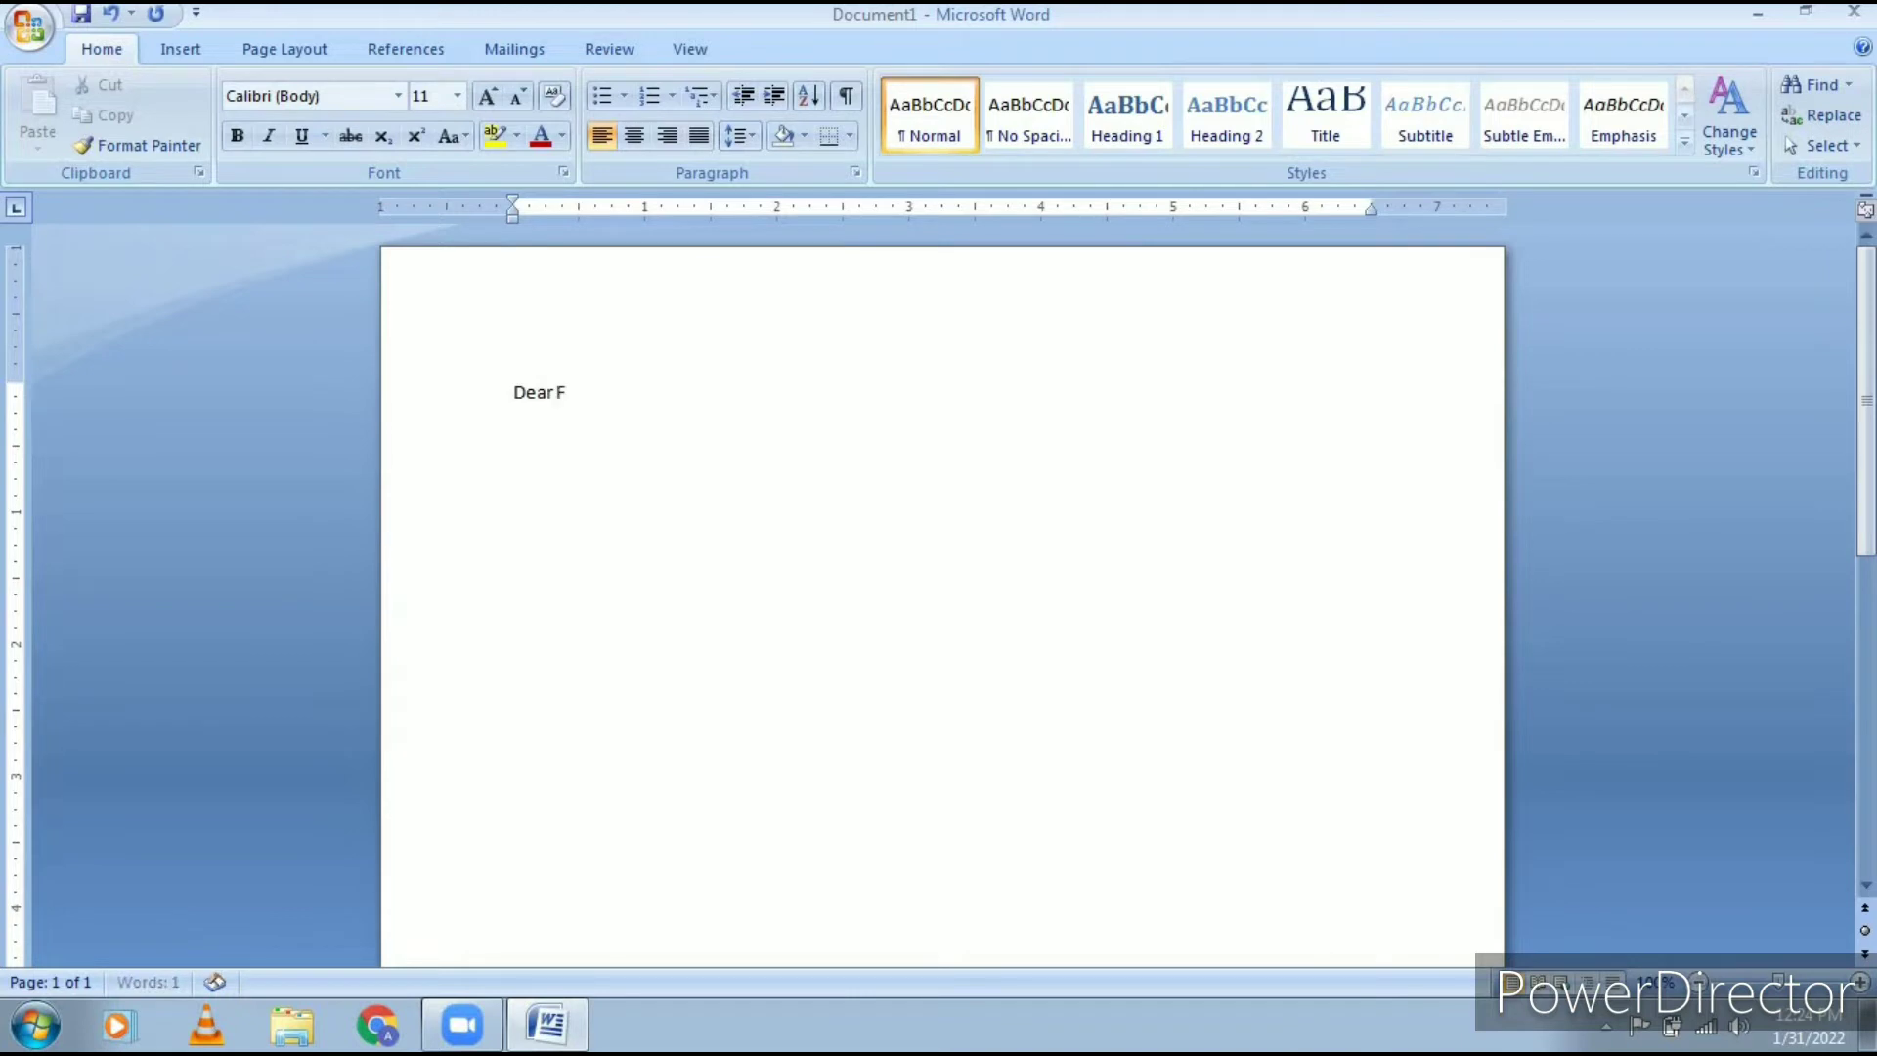
# Complete the greeting on the first line so it reads "Dear Friends".
pyautogui.press('BackSpace')
pyautogui.press('BackSpace')
pyautogui.press('BackSpace')
pyautogui.write('riends')
# Set the "Dear Friends" greeting to font size 24 and add a comma at its end.
pyautogui.moveTo(642, 402); pyautogui.dragTo(514, 391)
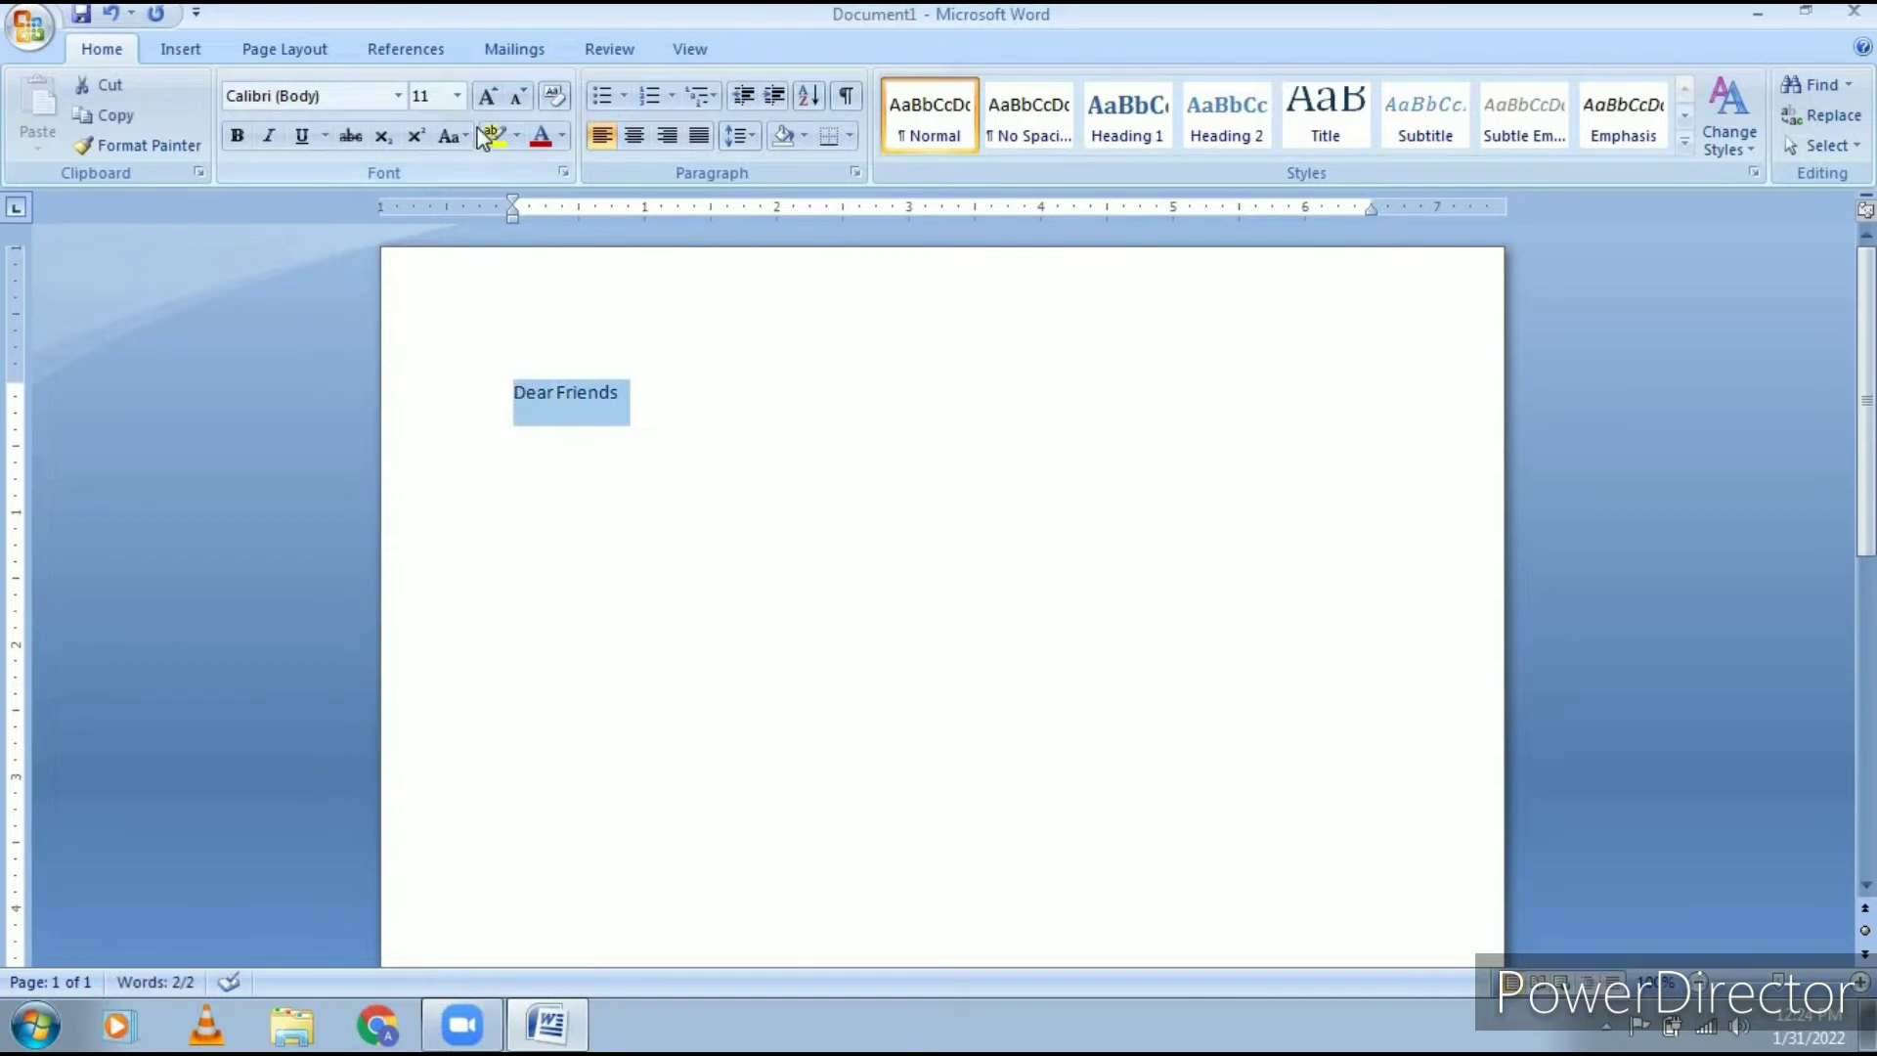
pyautogui.click(457, 96)
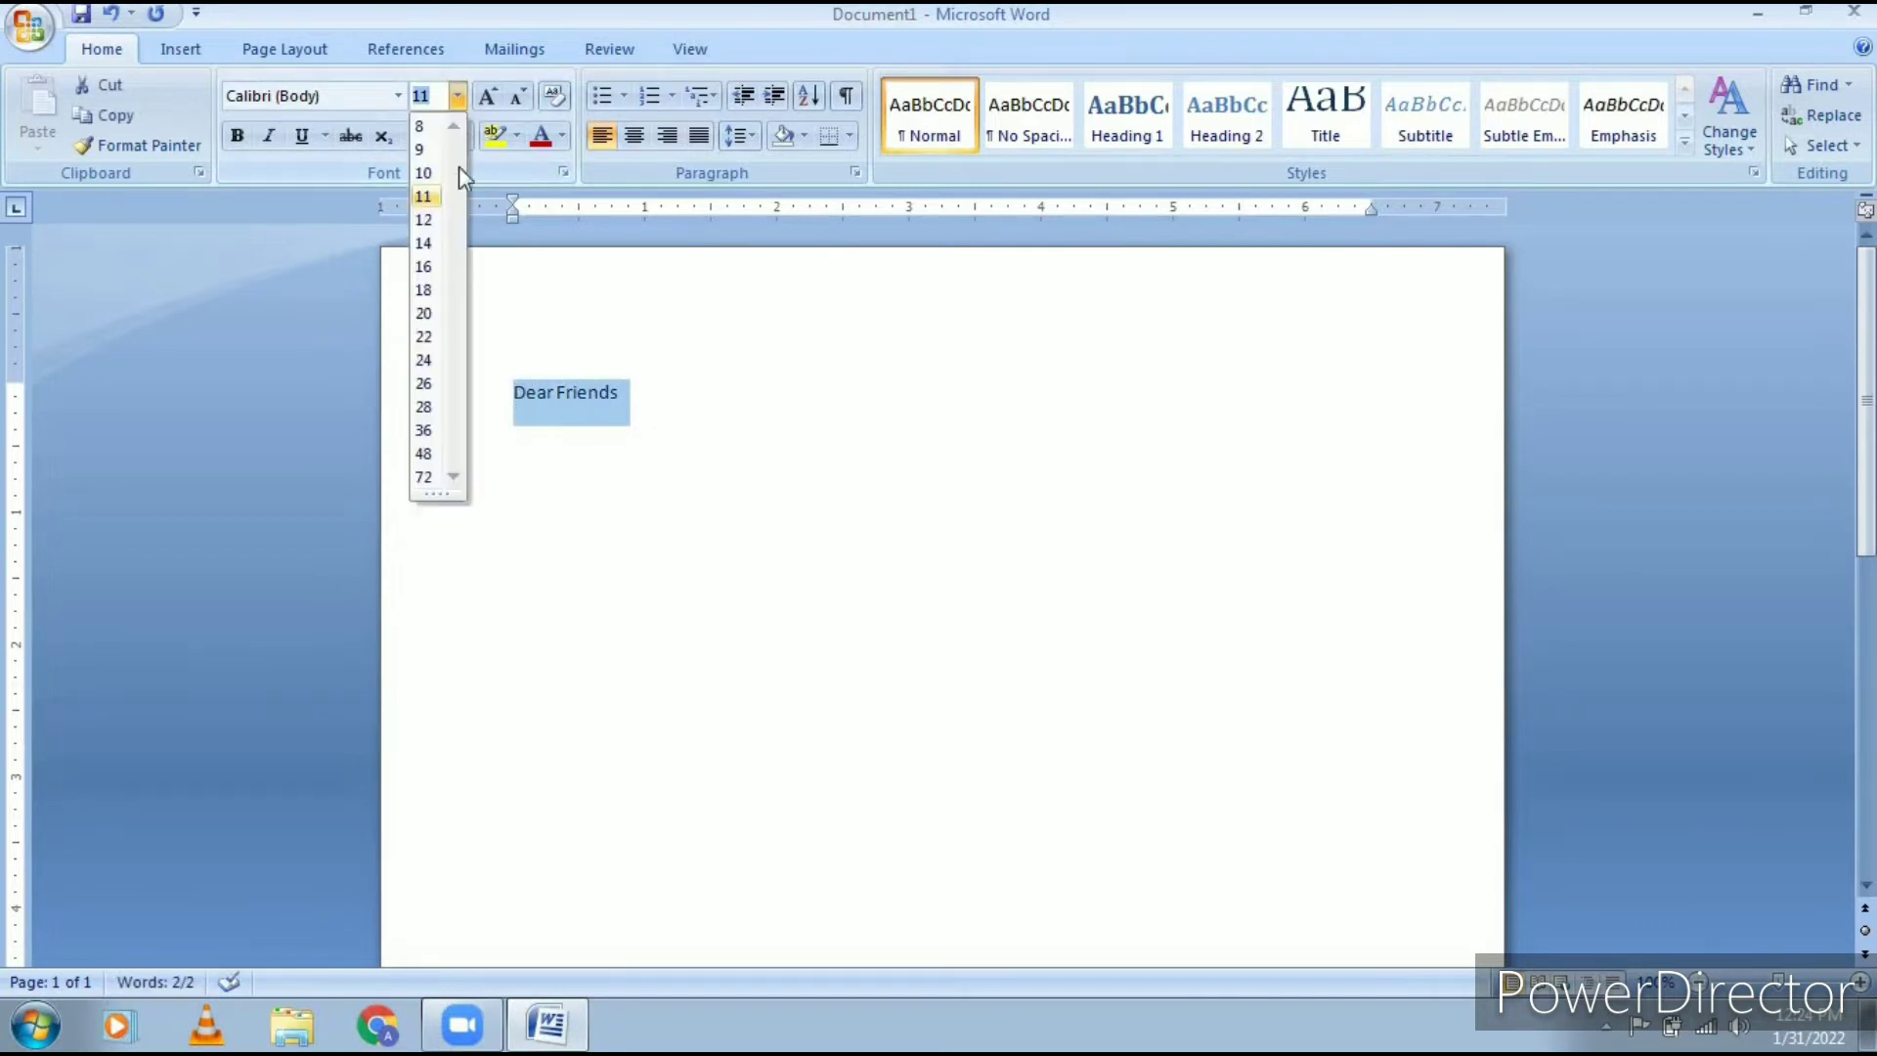
pyautogui.click(425, 361)
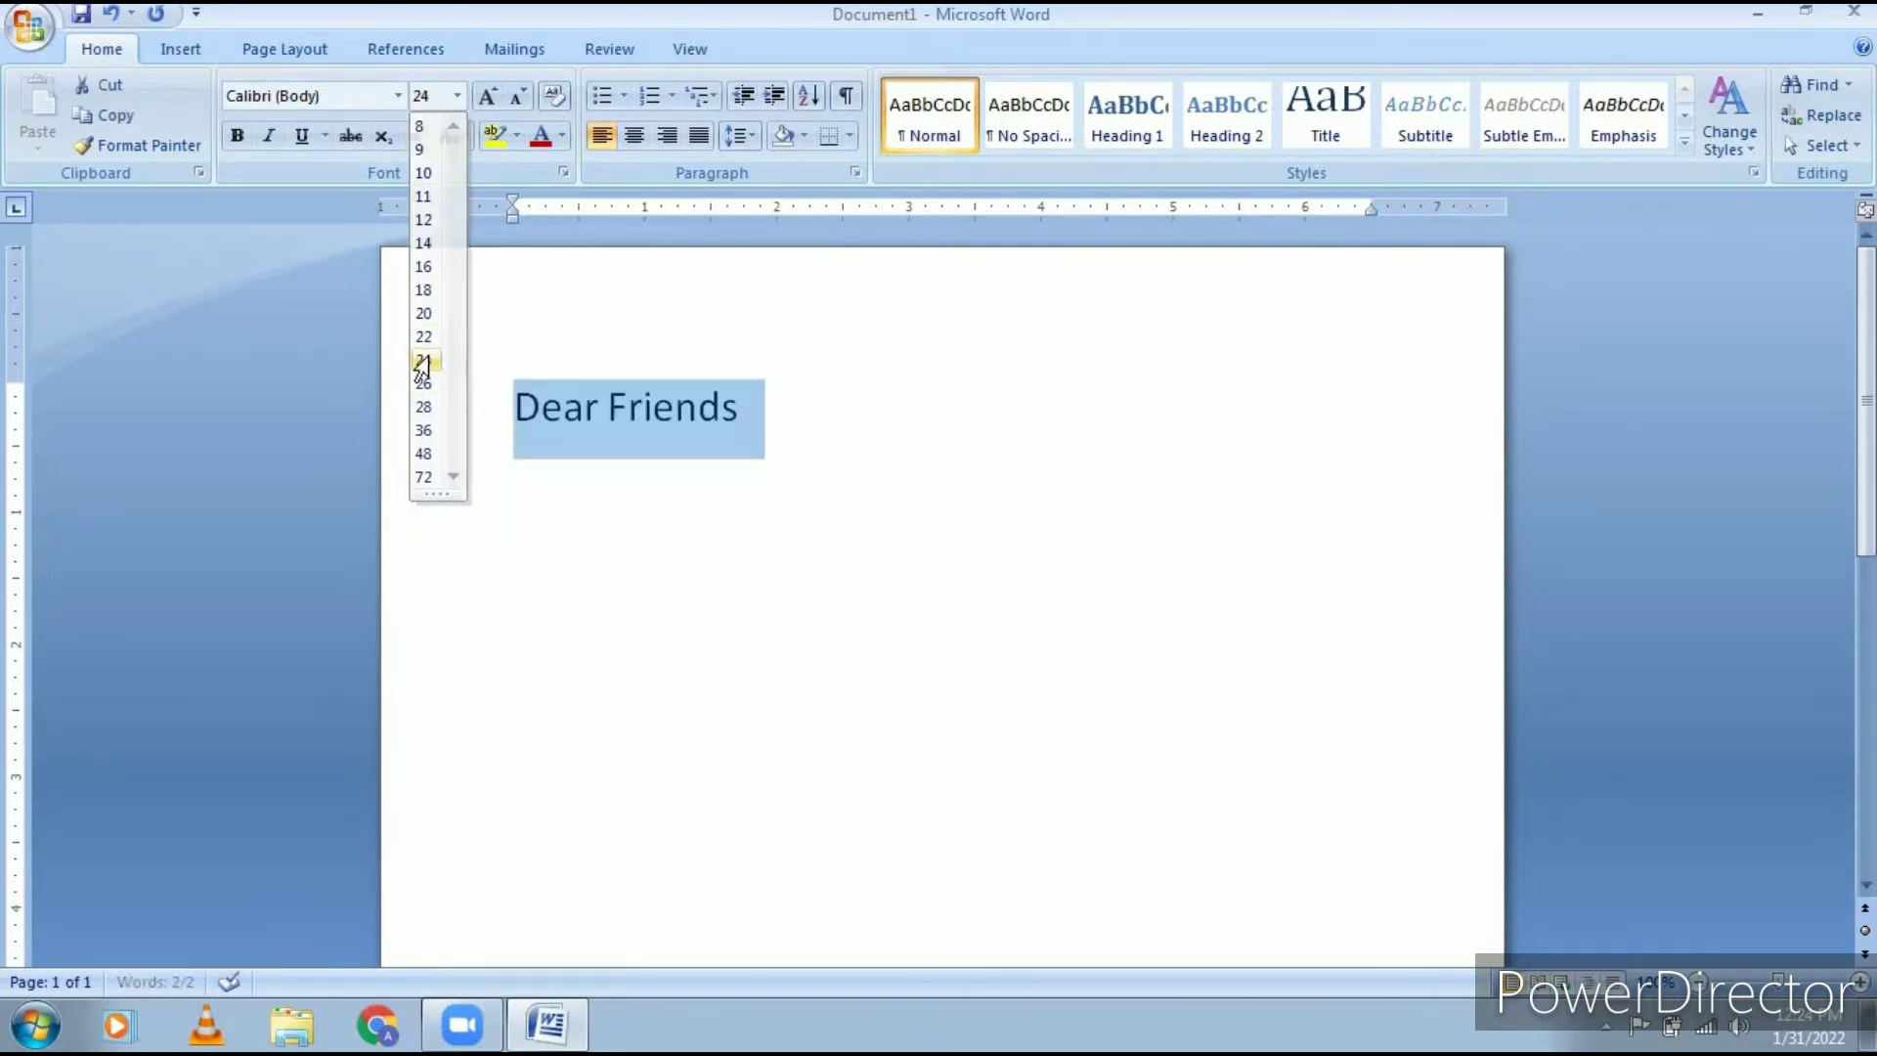
pyautogui.click(762, 408)
pyautogui.write(',')
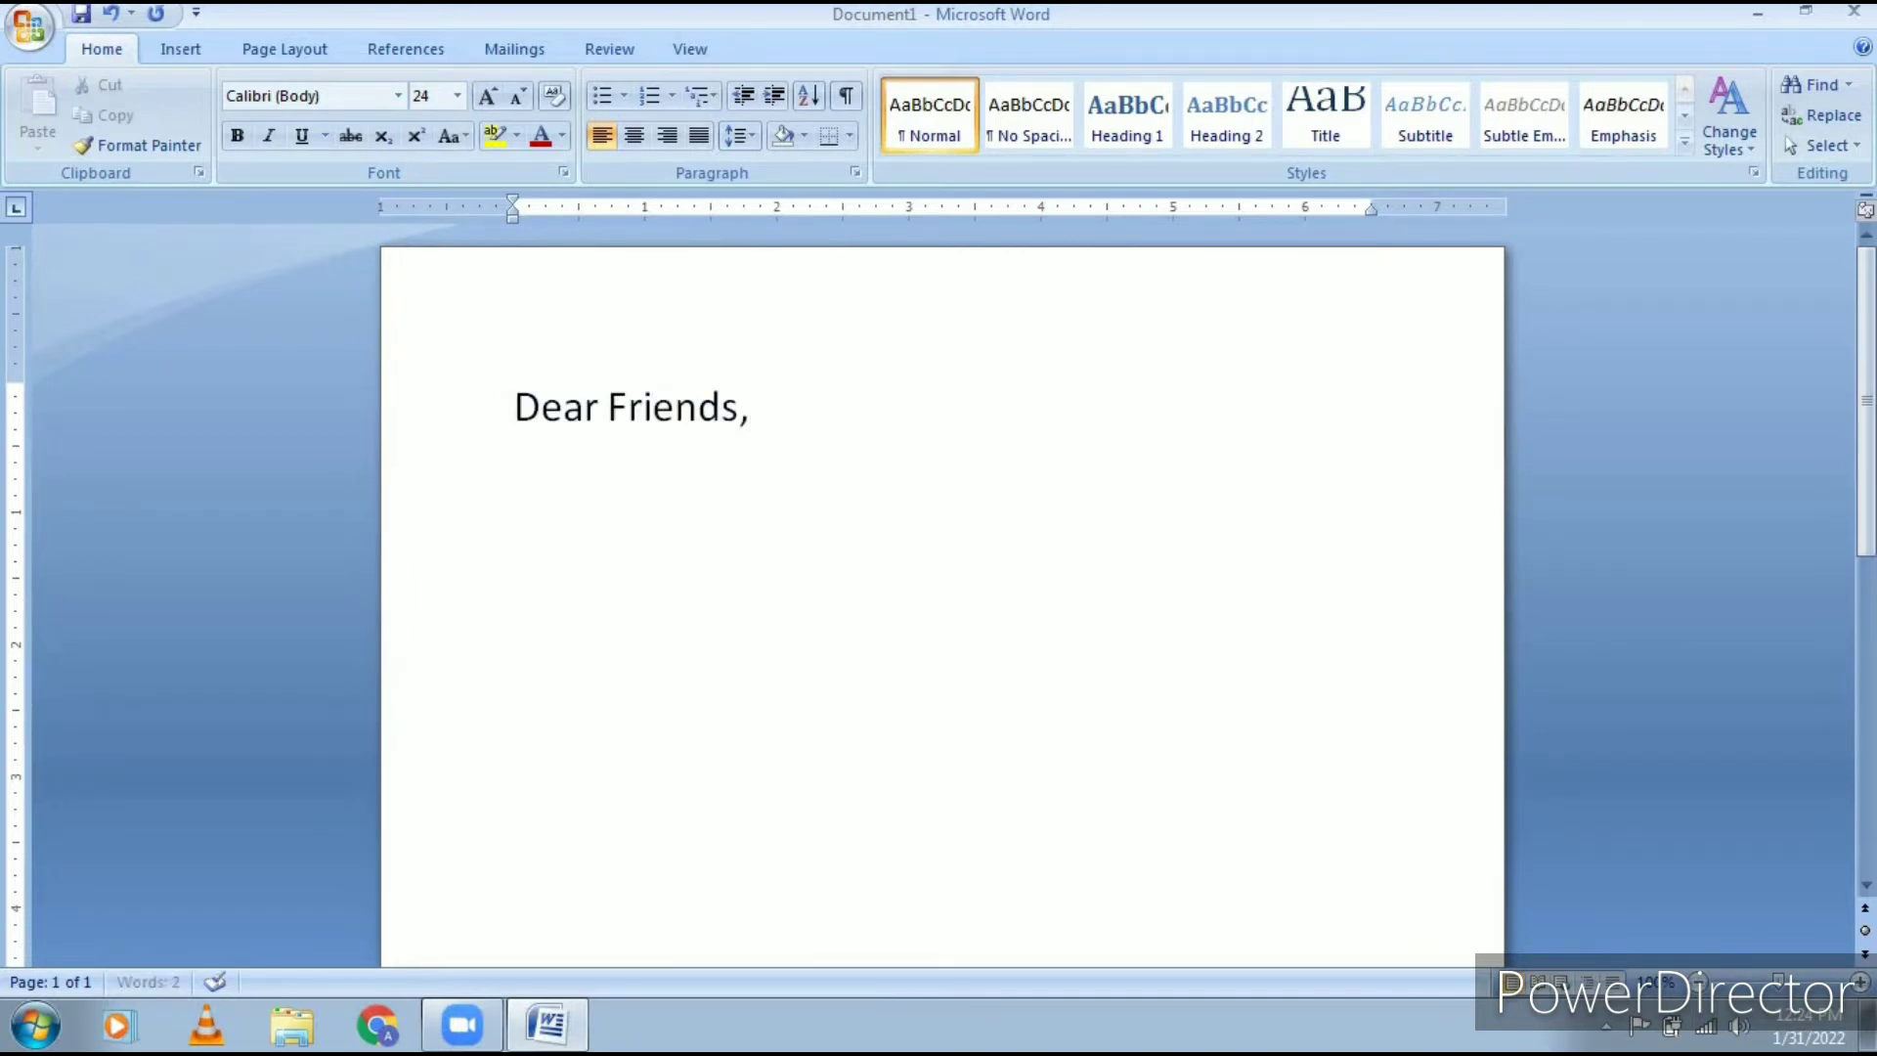
# Write "I am celebrating my birthday on 16th November." as a new paragraph below the greeting.
pyautogui.press('Return')
pyautogui.write('I am')
pyautogui.click(779, 420)
pyautogui.press('Down')
pyautogui.write('cele')
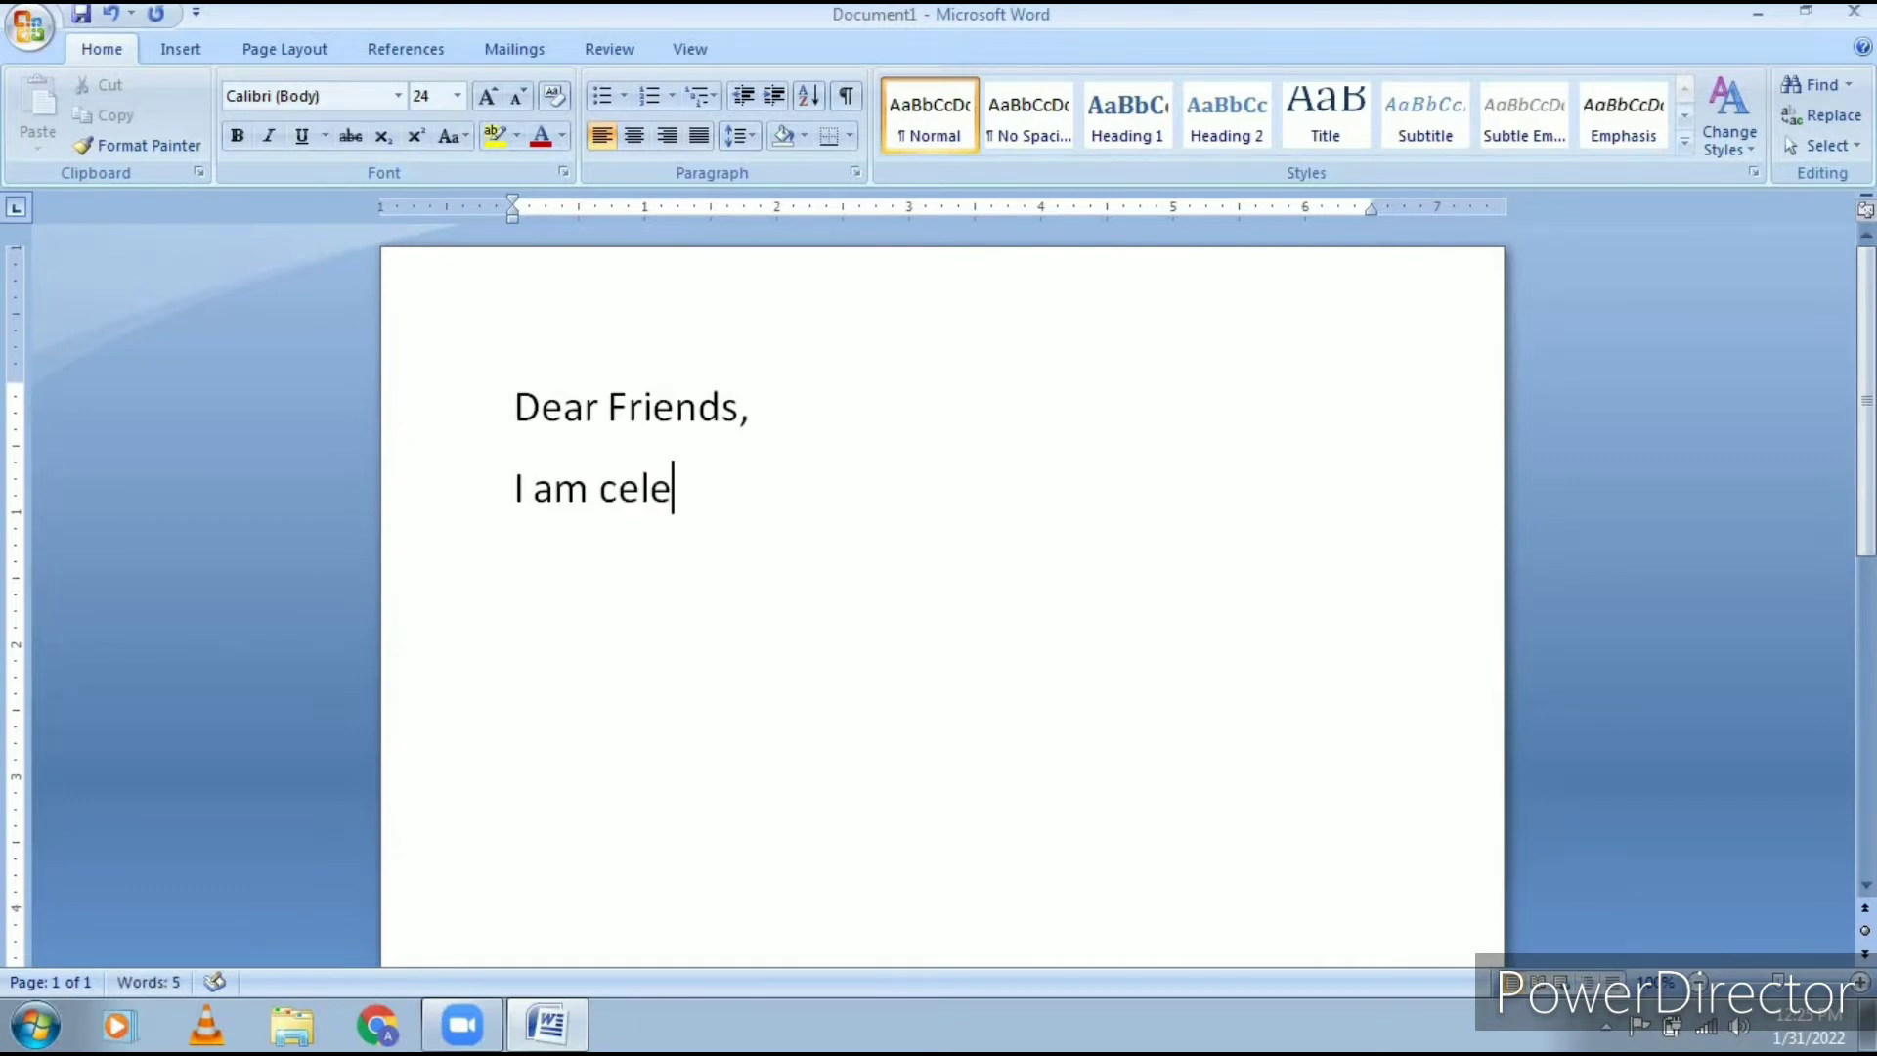
pyautogui.write('brating')
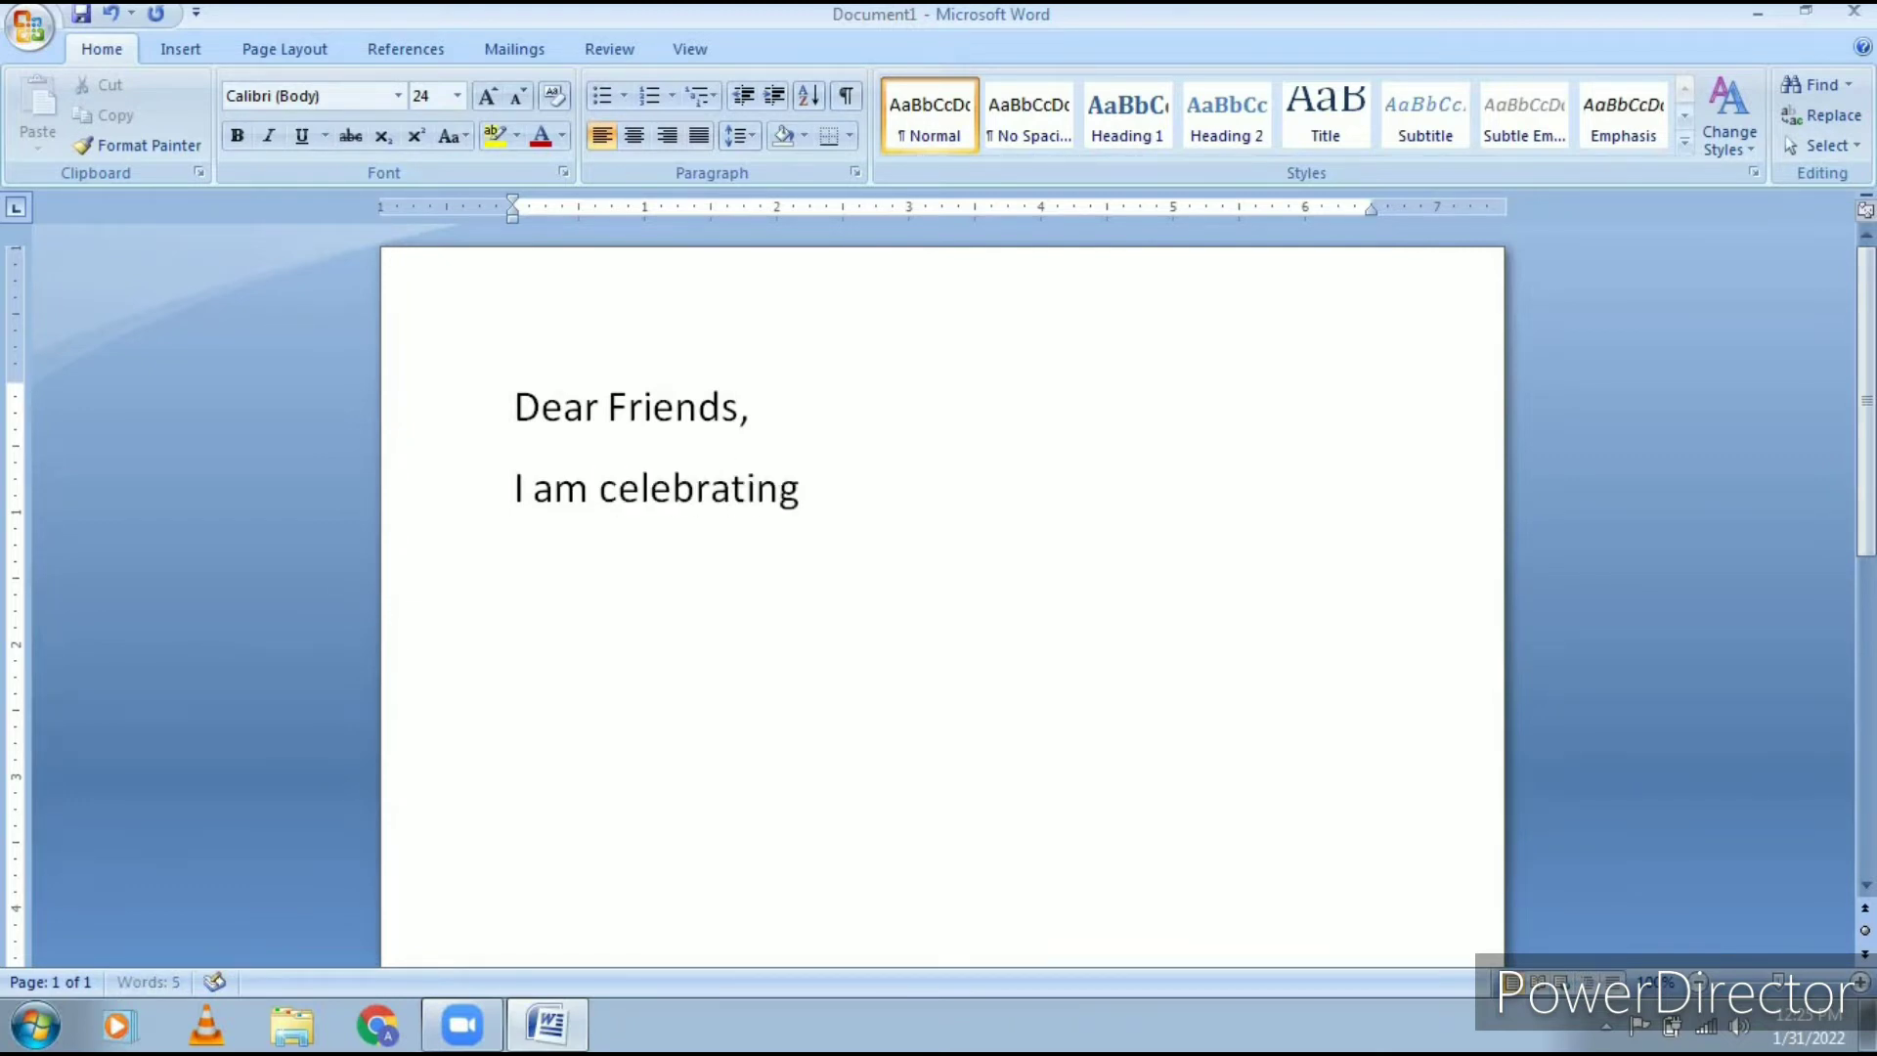
pyautogui.write(' my birthday o')
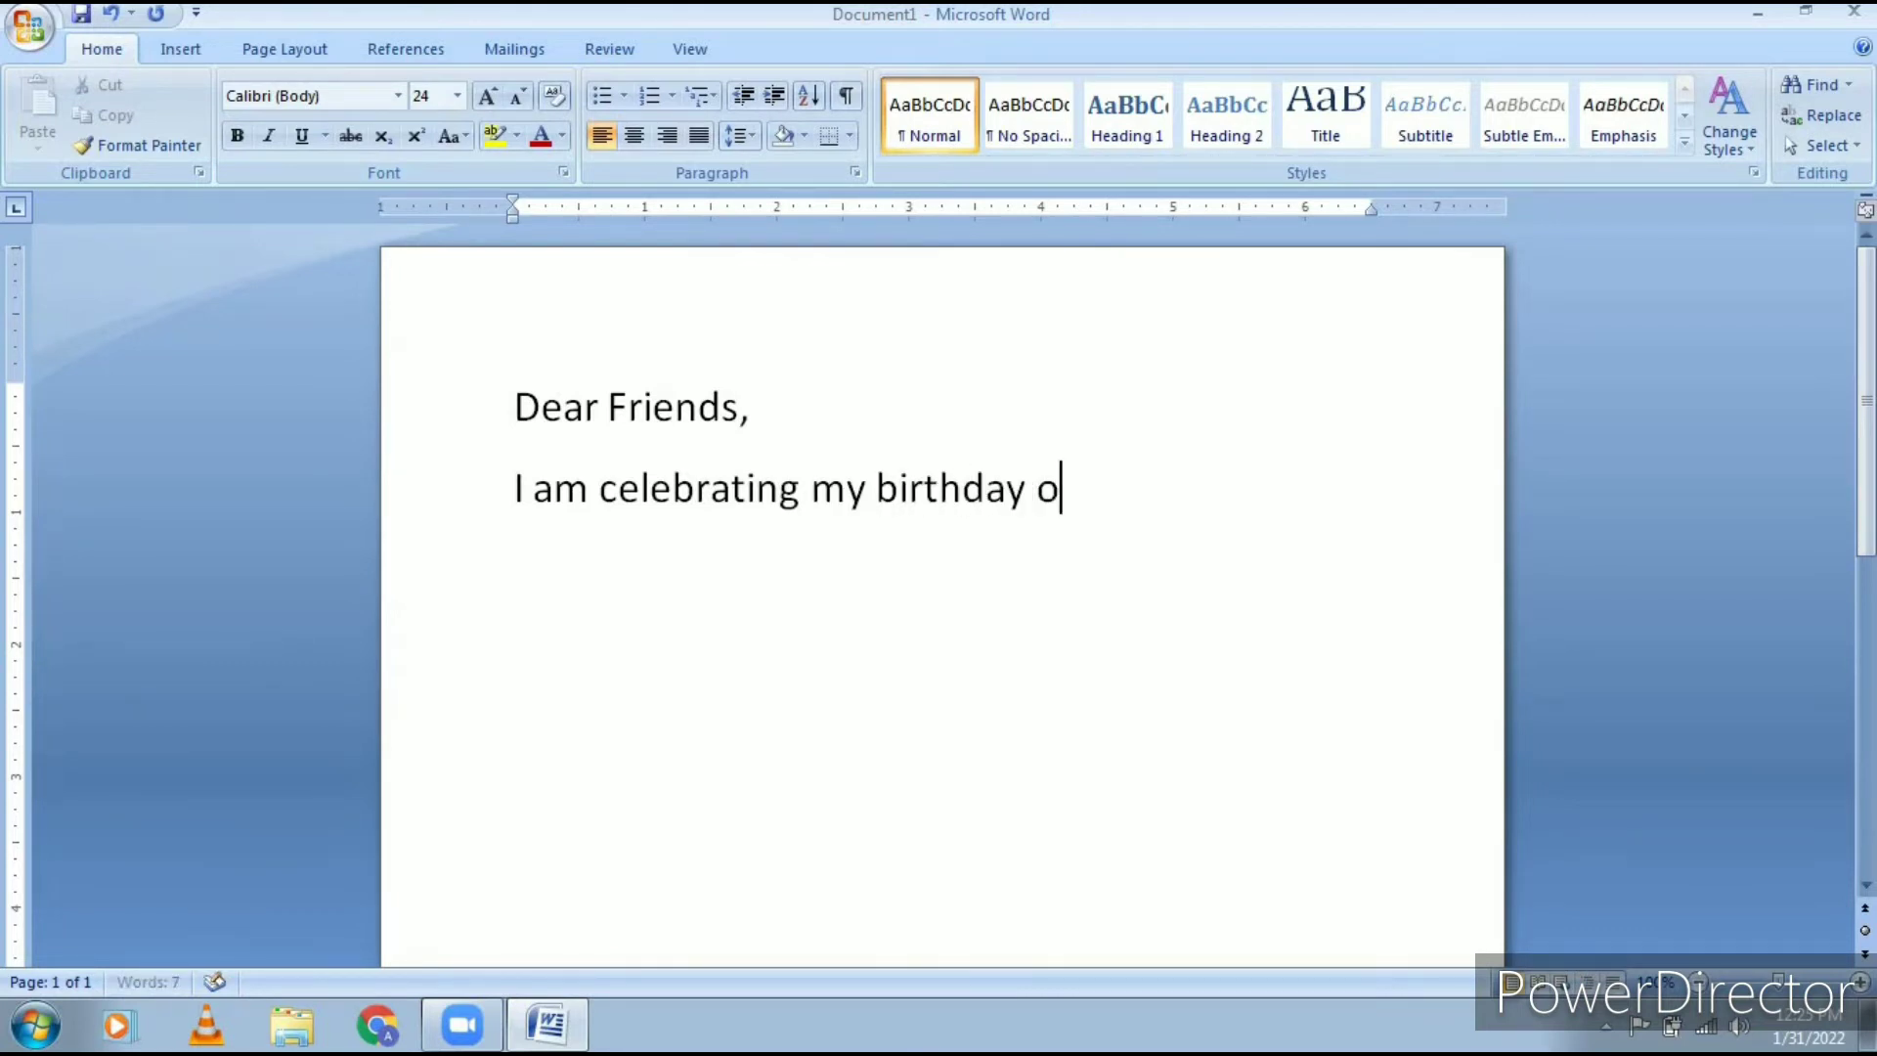
pyautogui.write('n 16th')
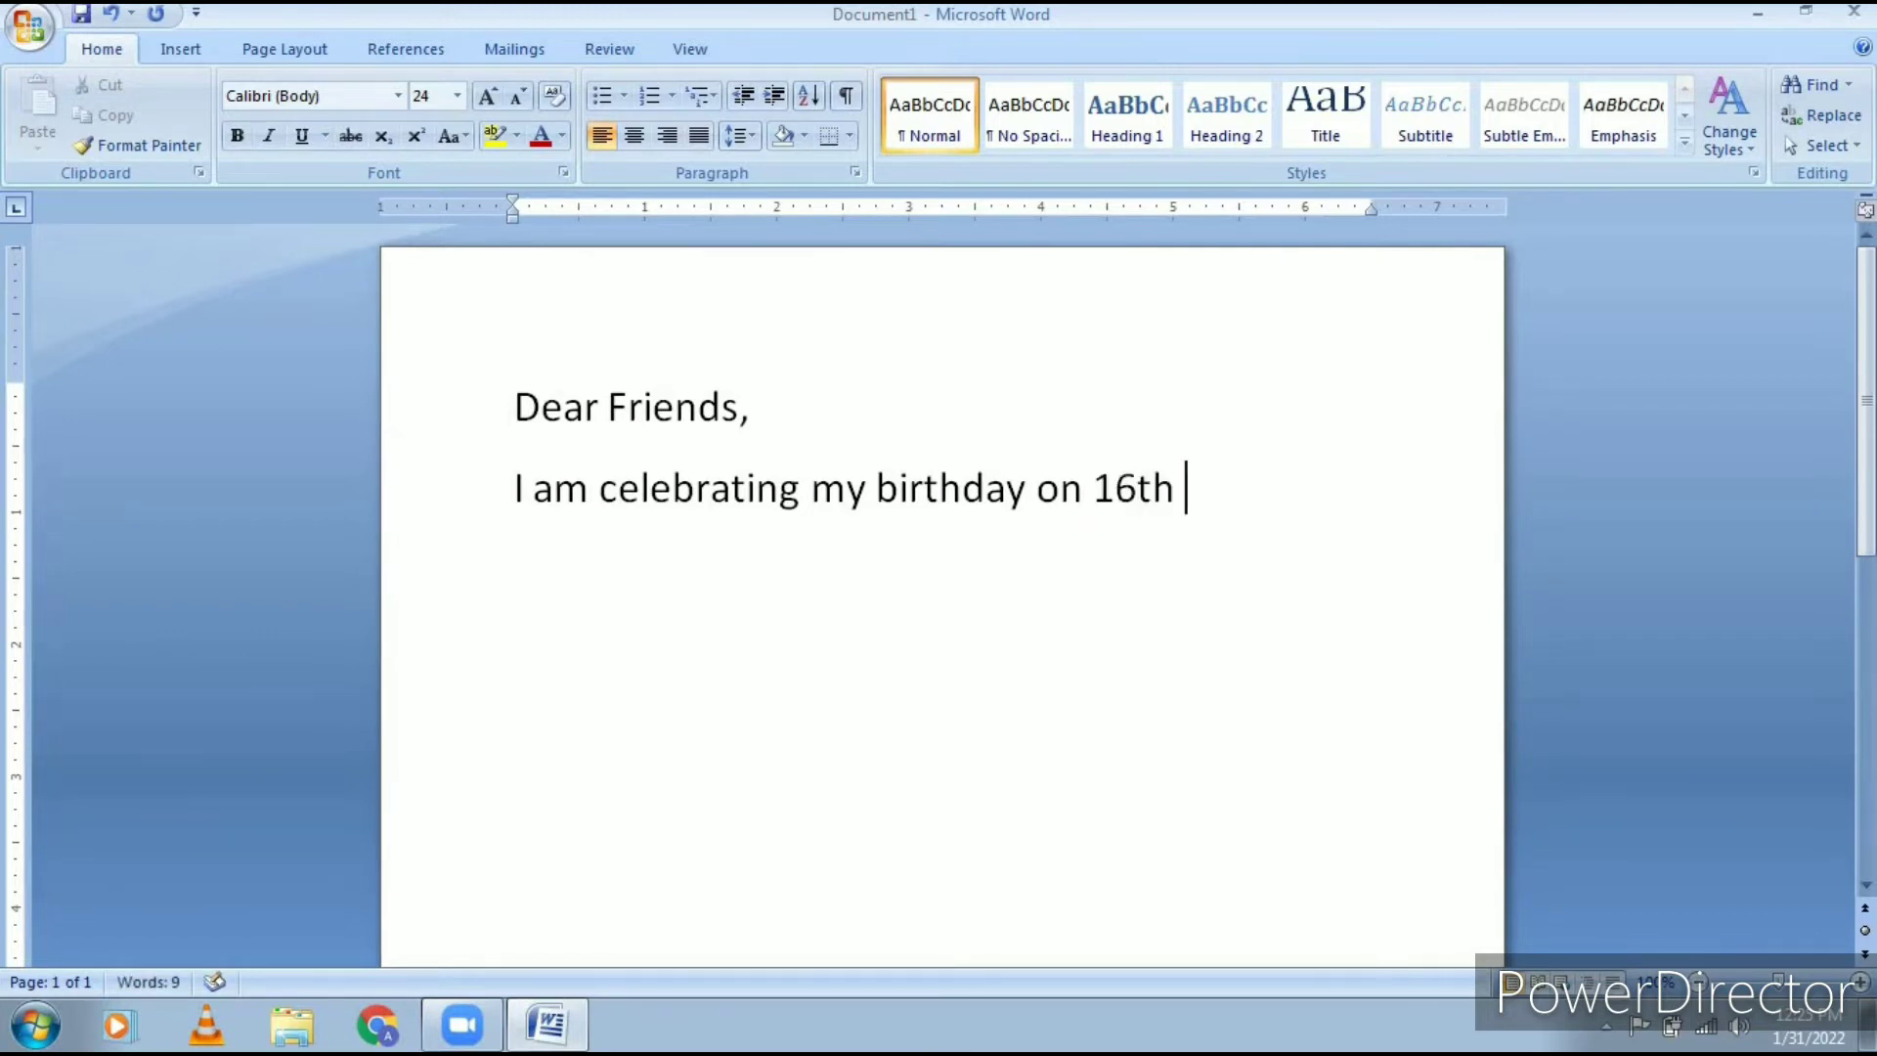
pyautogui.write(' Novemb')
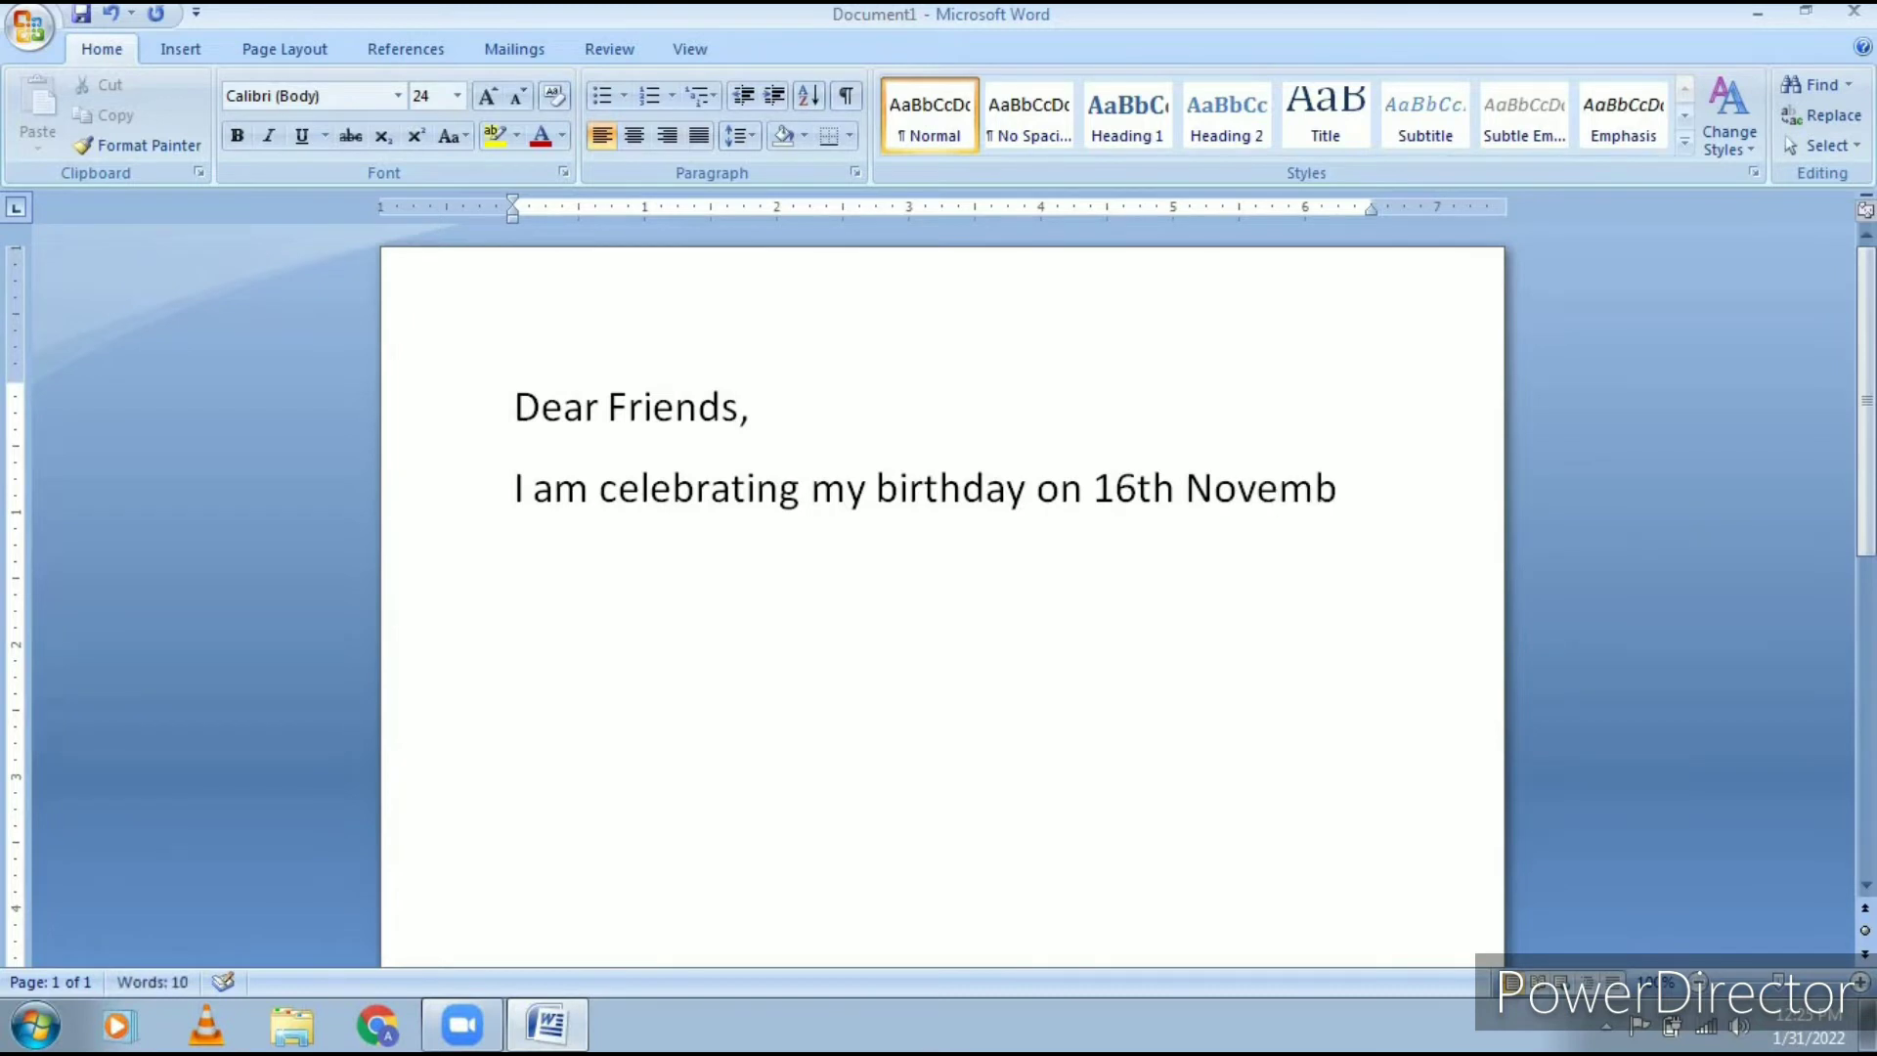
pyautogui.write('er,')
pyautogui.press('BackSpace')
pyautogui.write('.')
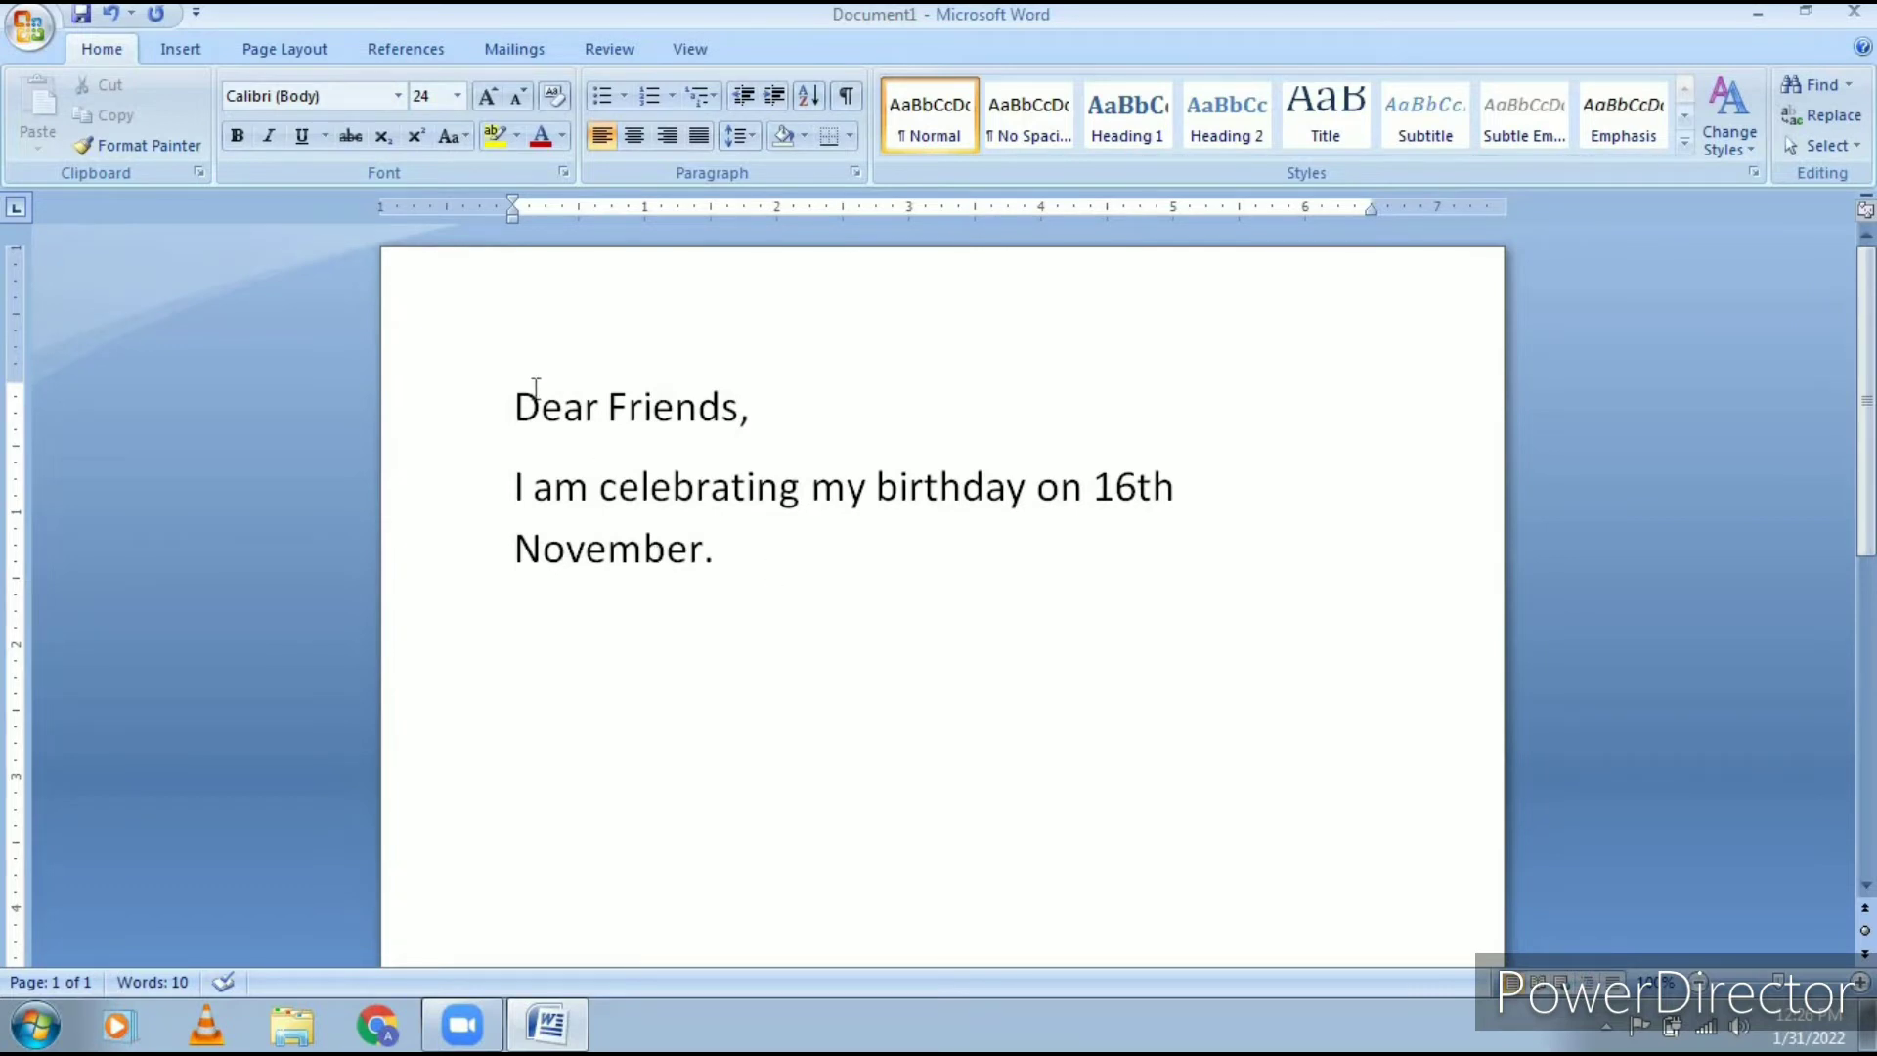
# Enlarge the "Dear Friends," greeting to font size 48.
pyautogui.click(513, 408)
pyautogui.moveTo(512, 407)
pyautogui.mouseDown()
pyautogui.moveTo(804, 415)
pyautogui.moveTo(500, 407)
pyautogui.mouseUp()
pyautogui.moveTo(515, 406); pyautogui.dragTo(752, 395)
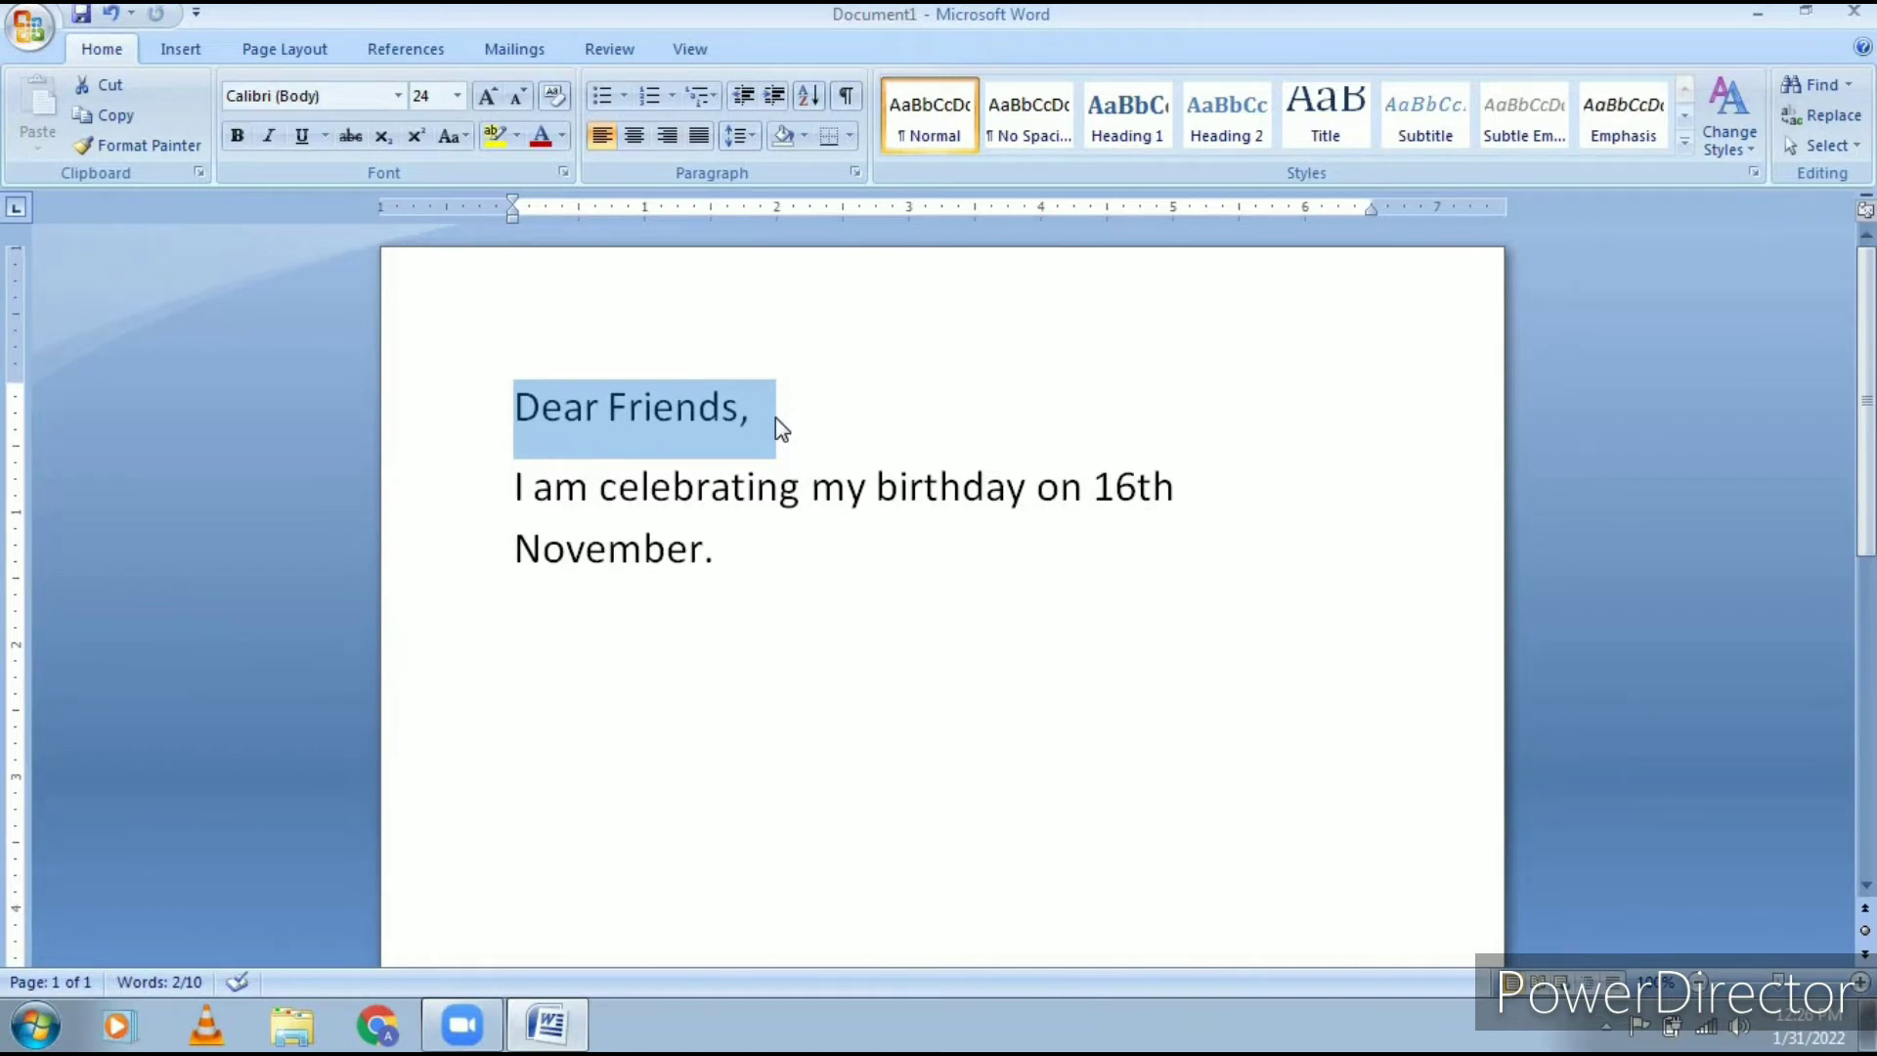
pyautogui.click(458, 95)
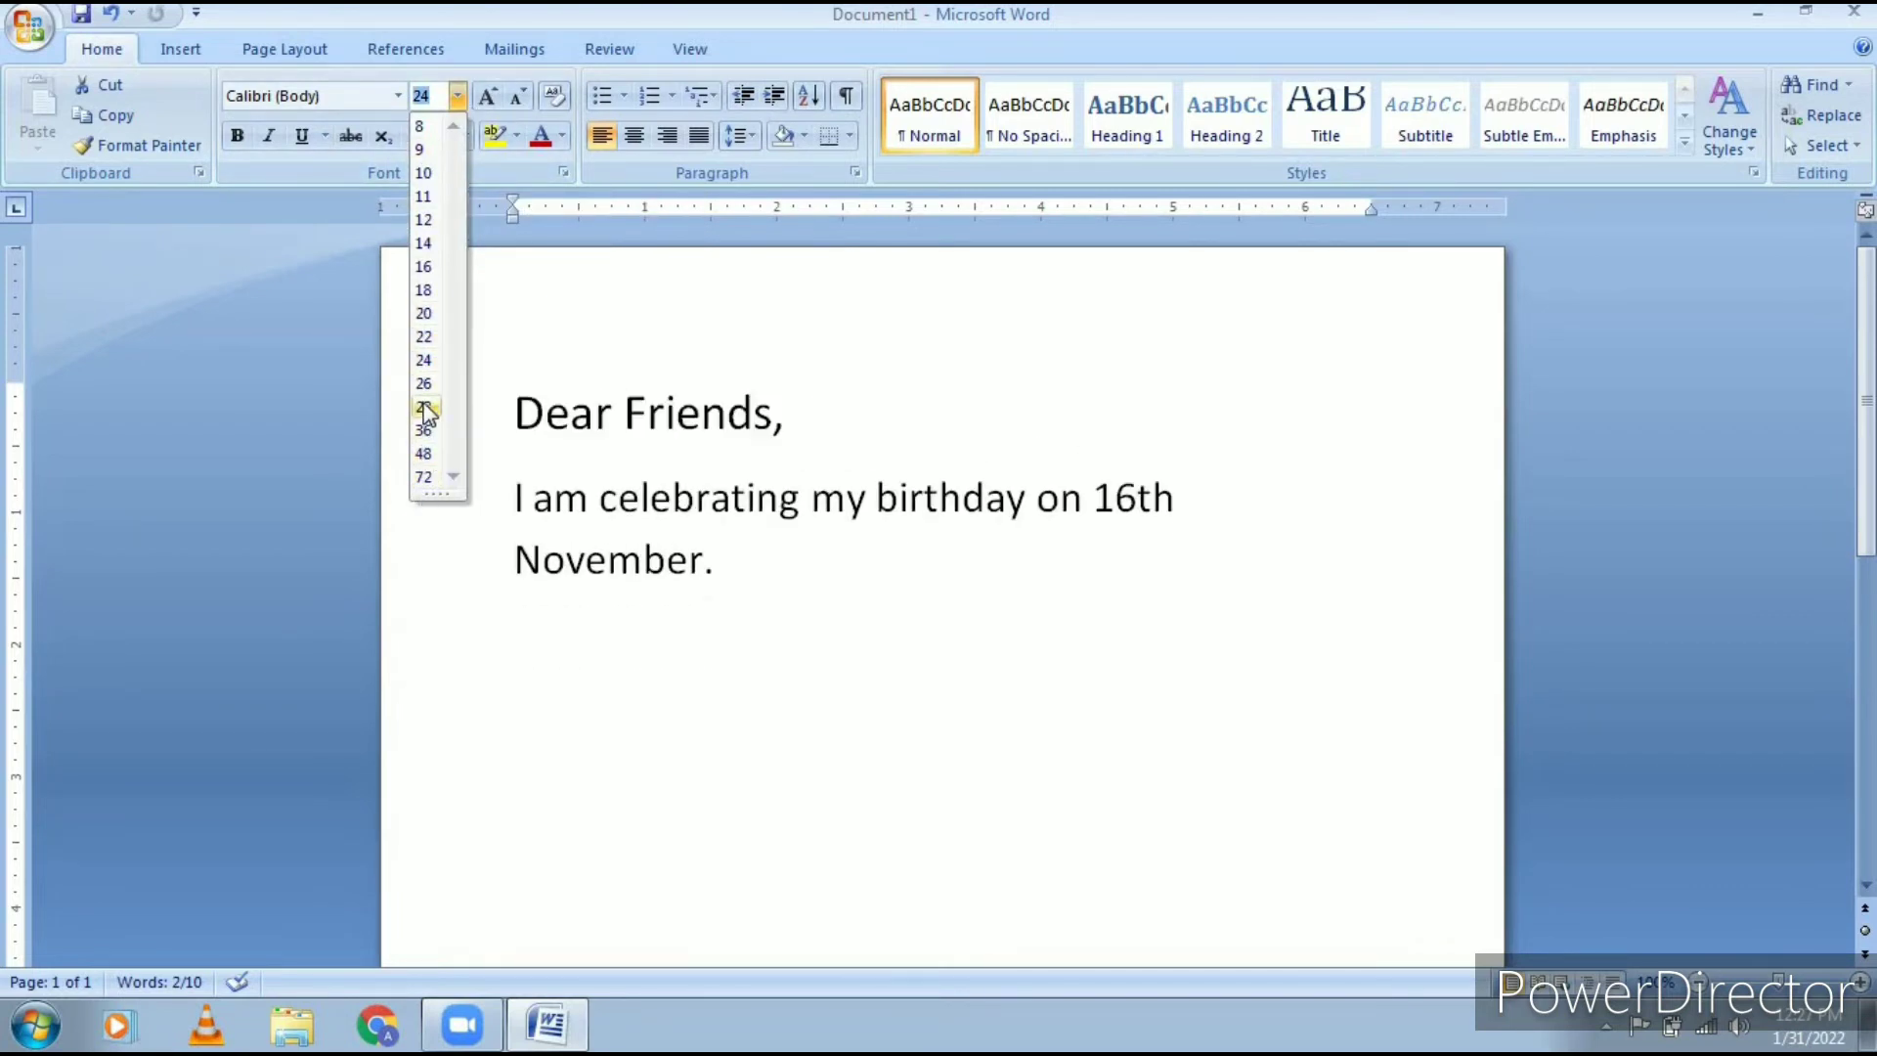
pyautogui.click(427, 454)
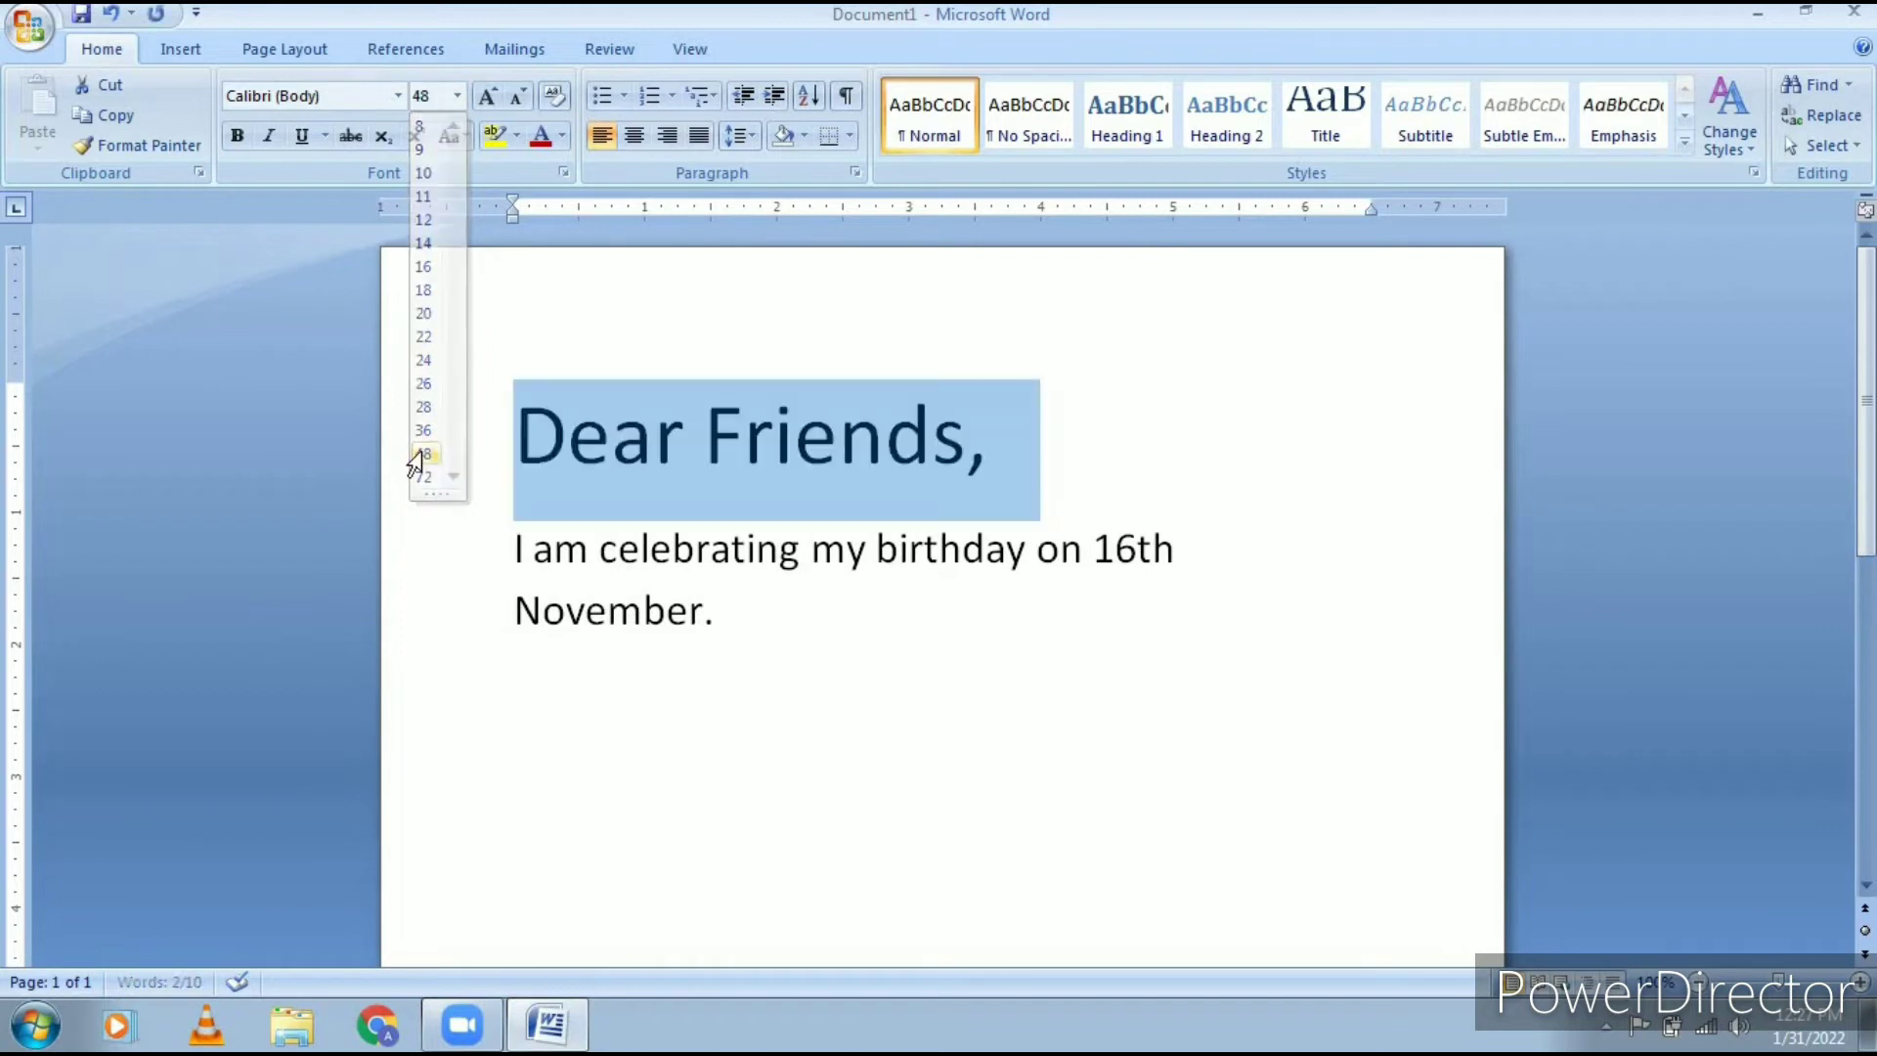
pyautogui.click(730, 625)
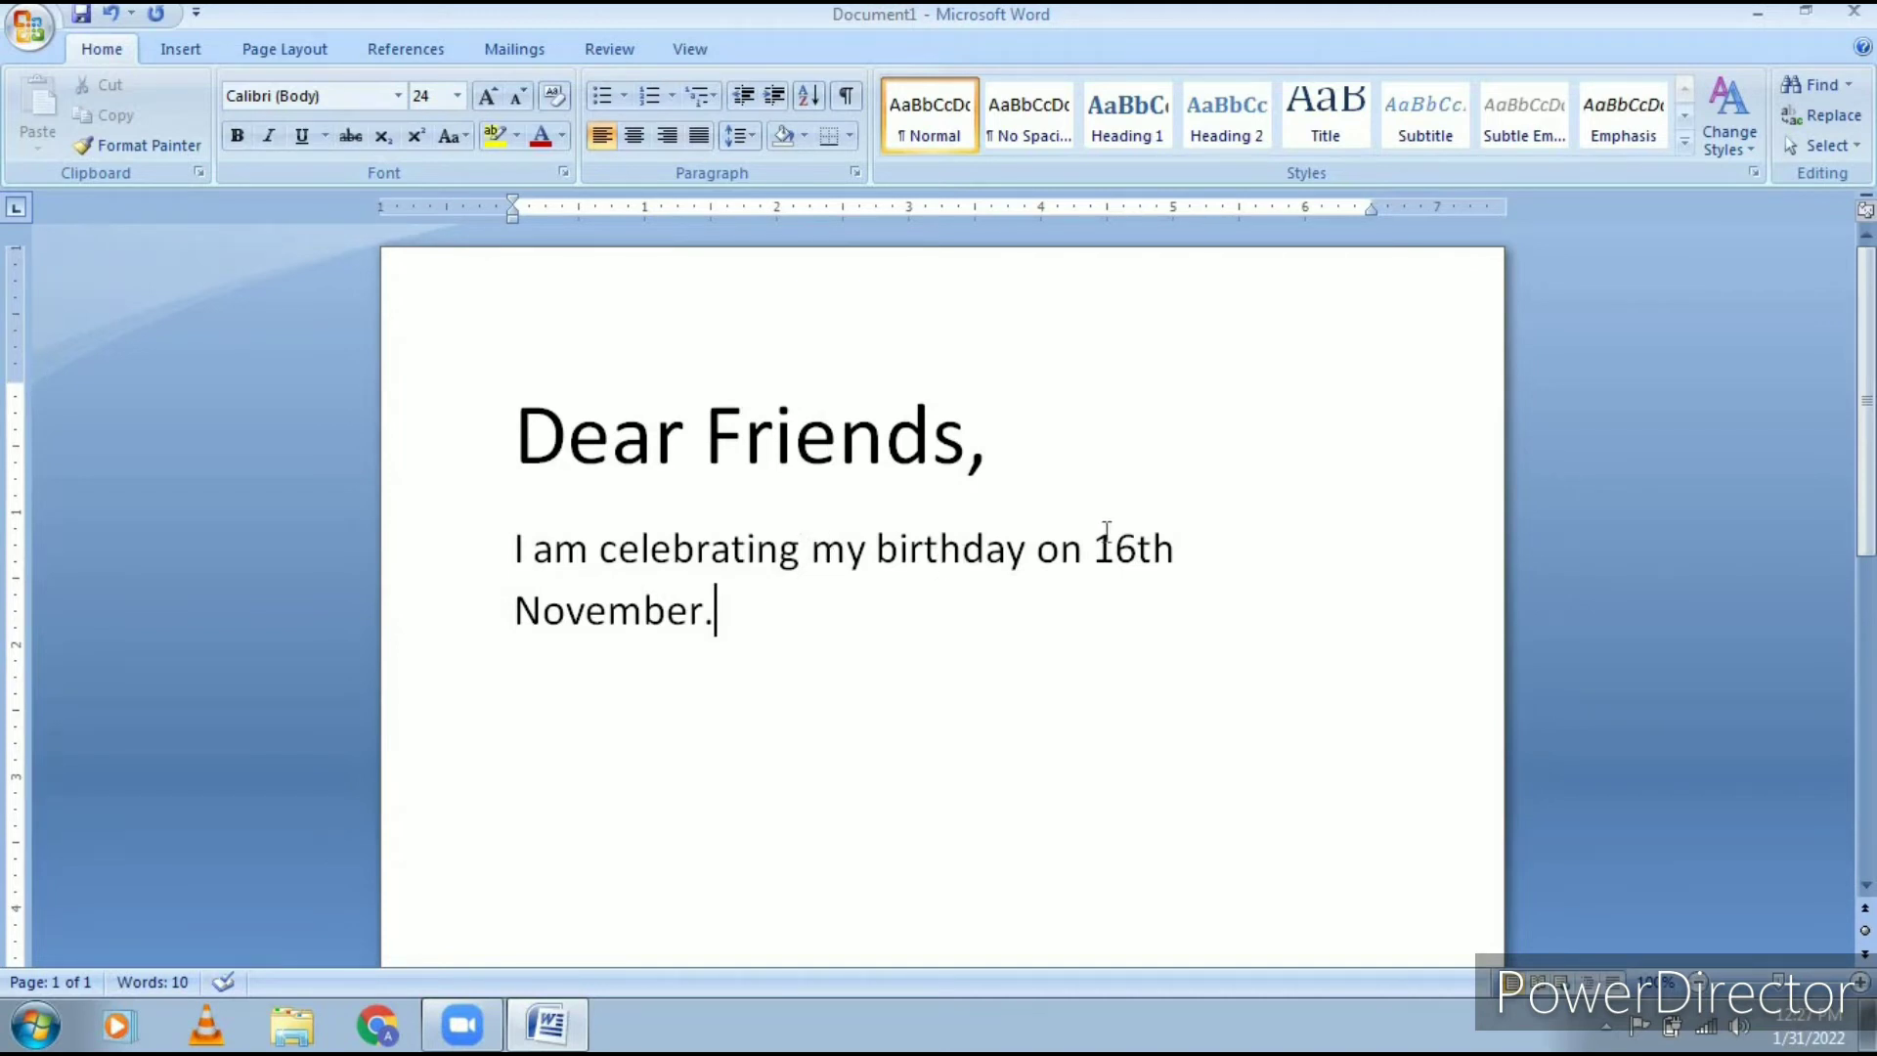
# Insert the word "of" between "16th" and "November" in the birthday sentence.
pyautogui.click(1180, 555)
pyautogui.write('of')
pyautogui.write('f')
pyautogui.press('BackSpace')
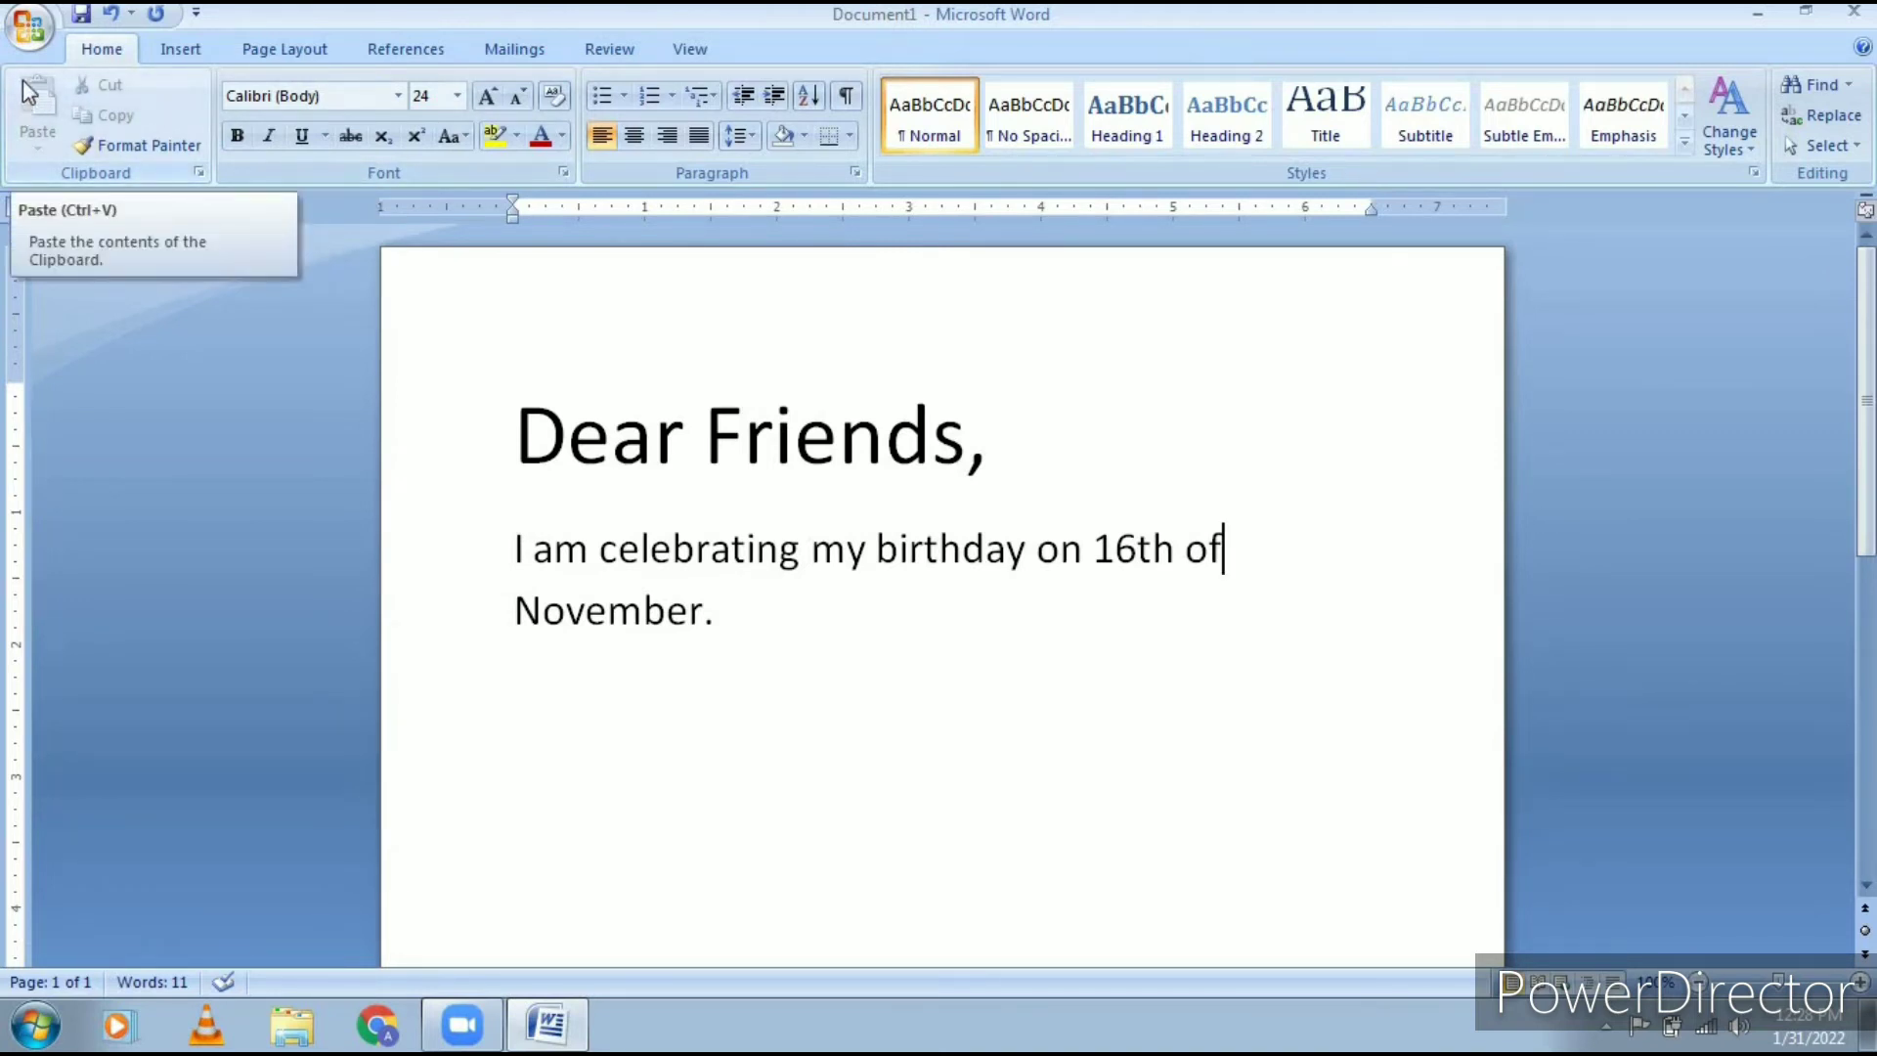
# Save the document as a Word Document named "Birthday Party" on the Desktop.
pyautogui.click(35, 45)
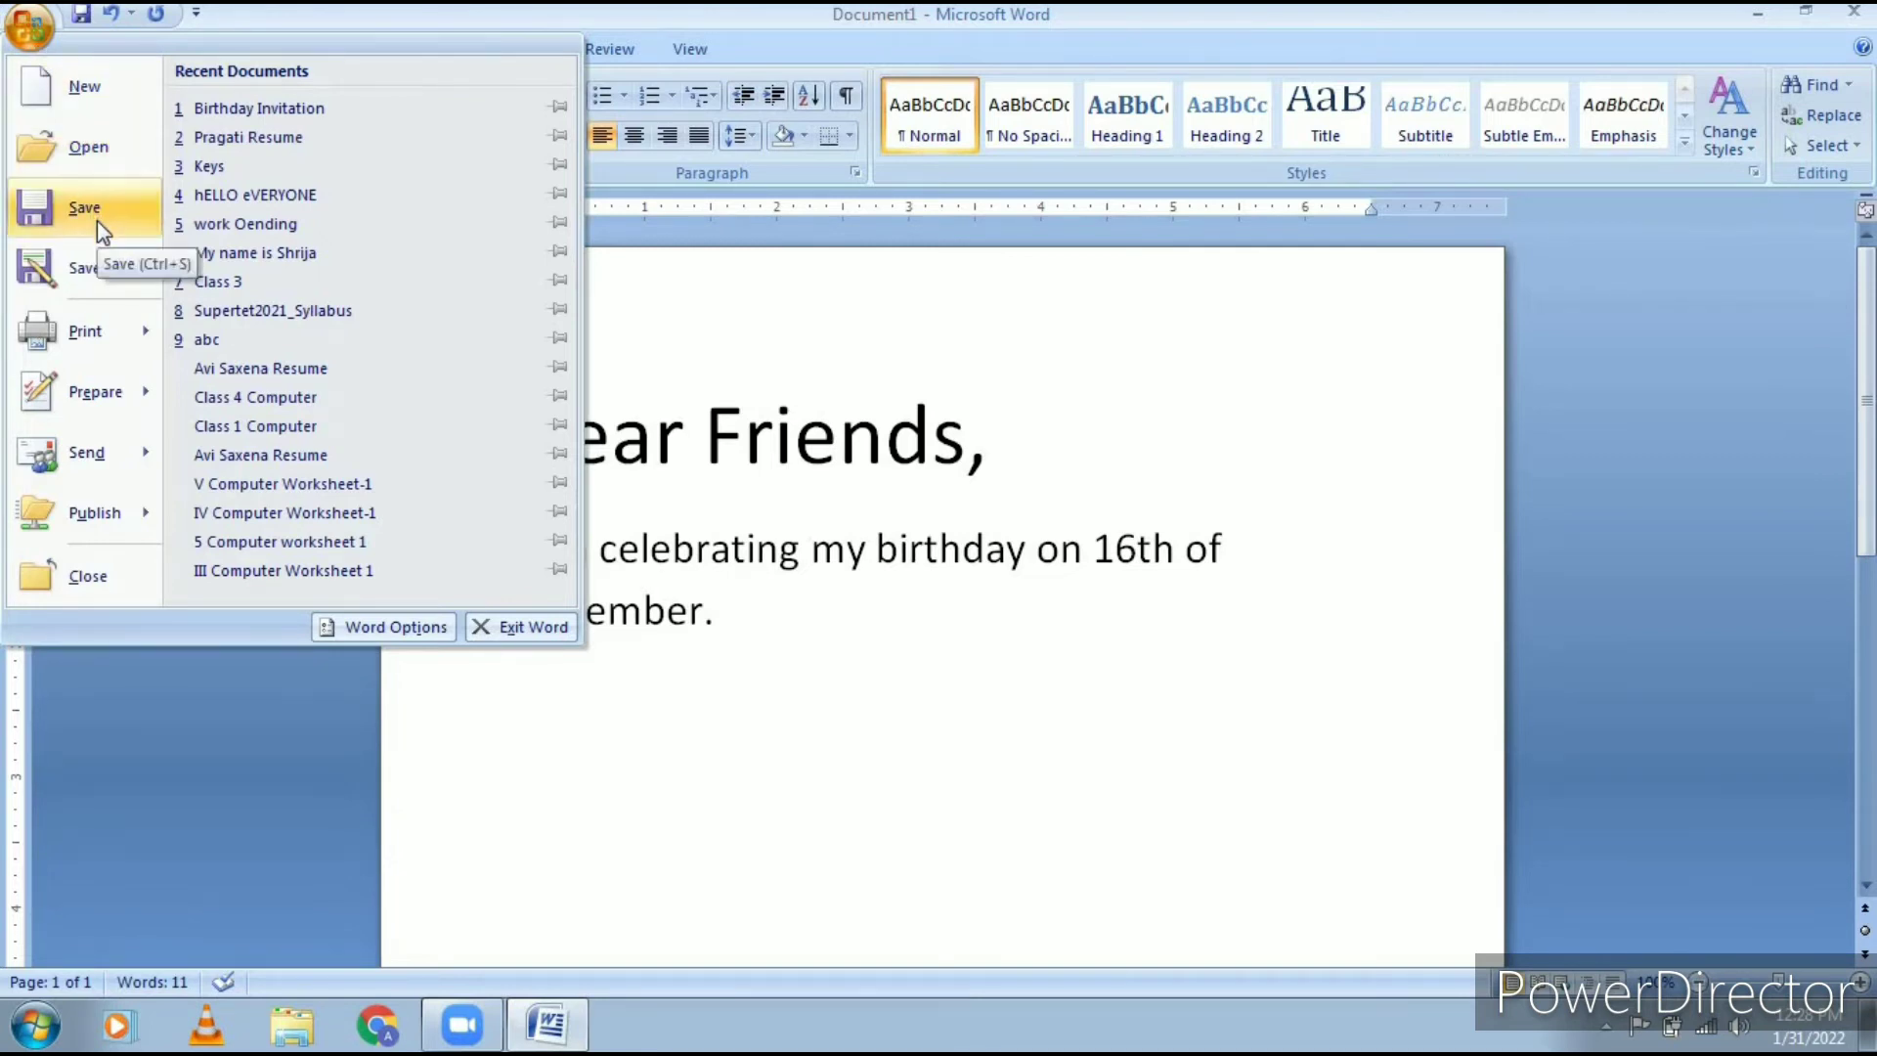
pyautogui.moveTo(99, 279)
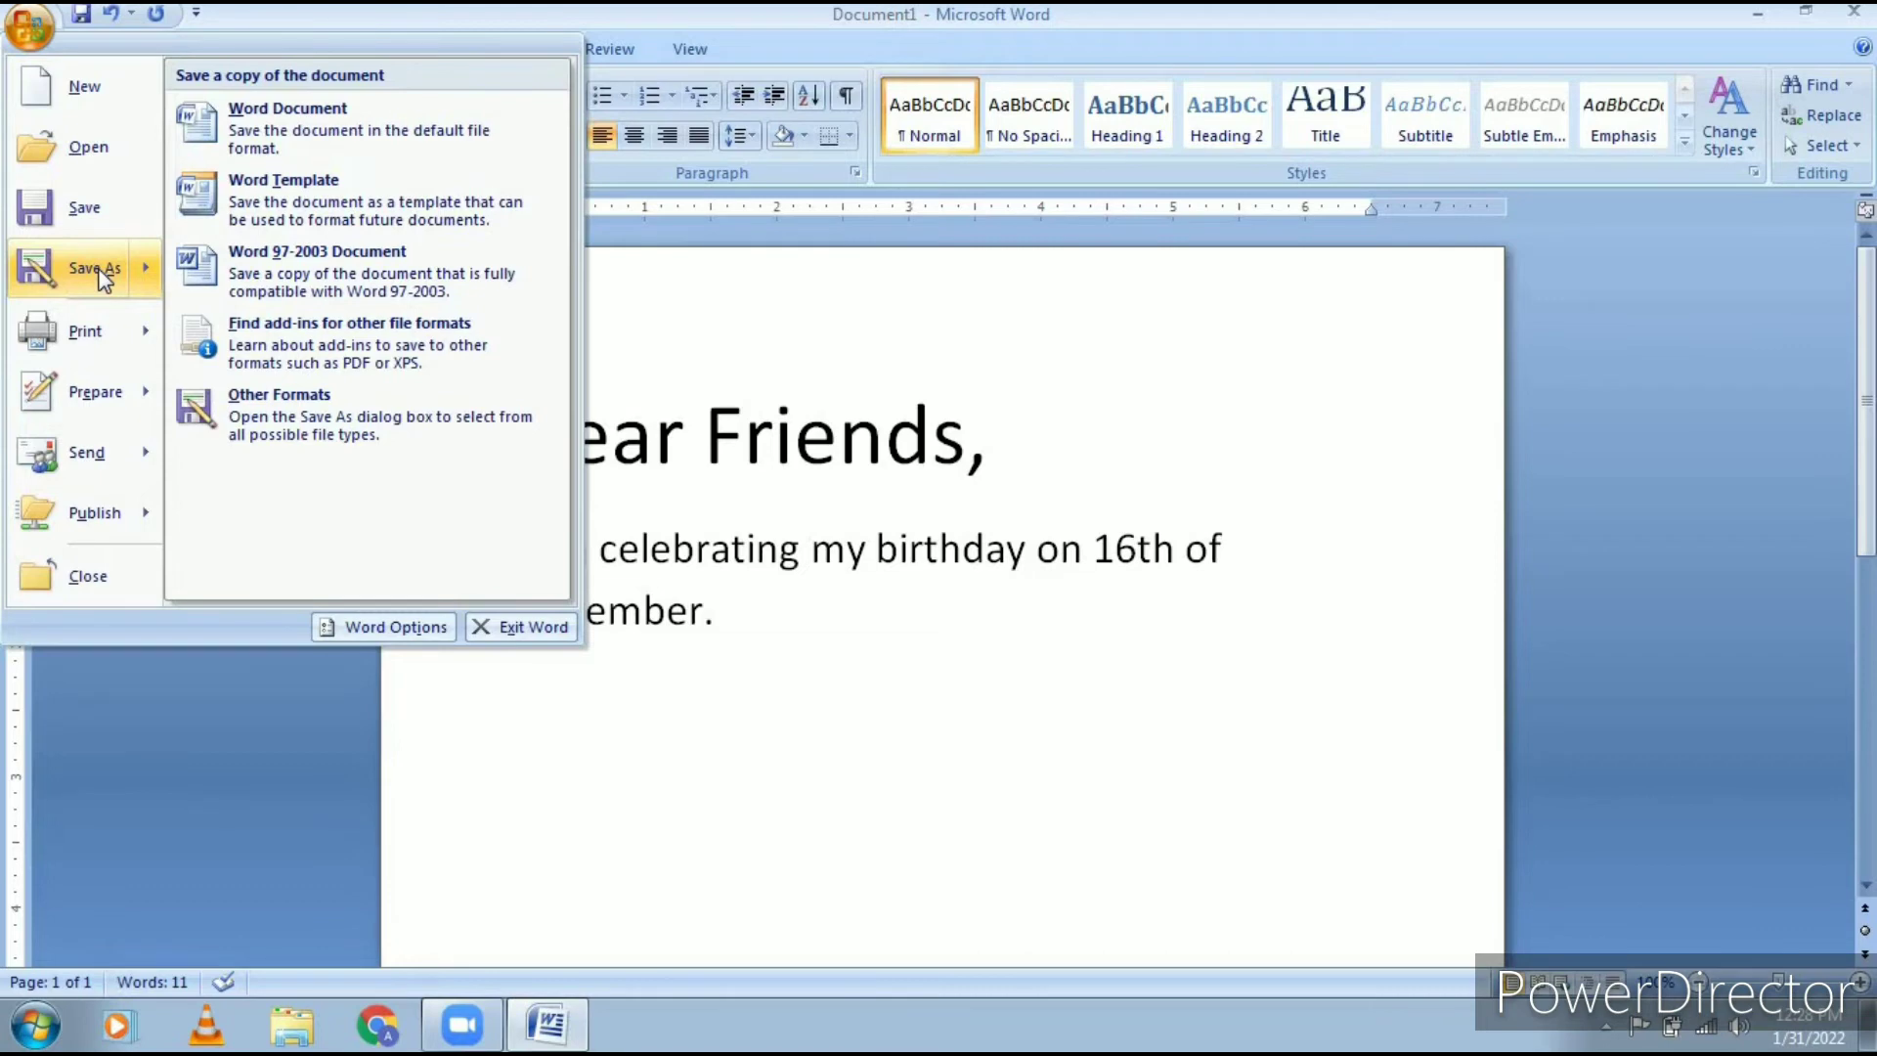
pyautogui.click(97, 268)
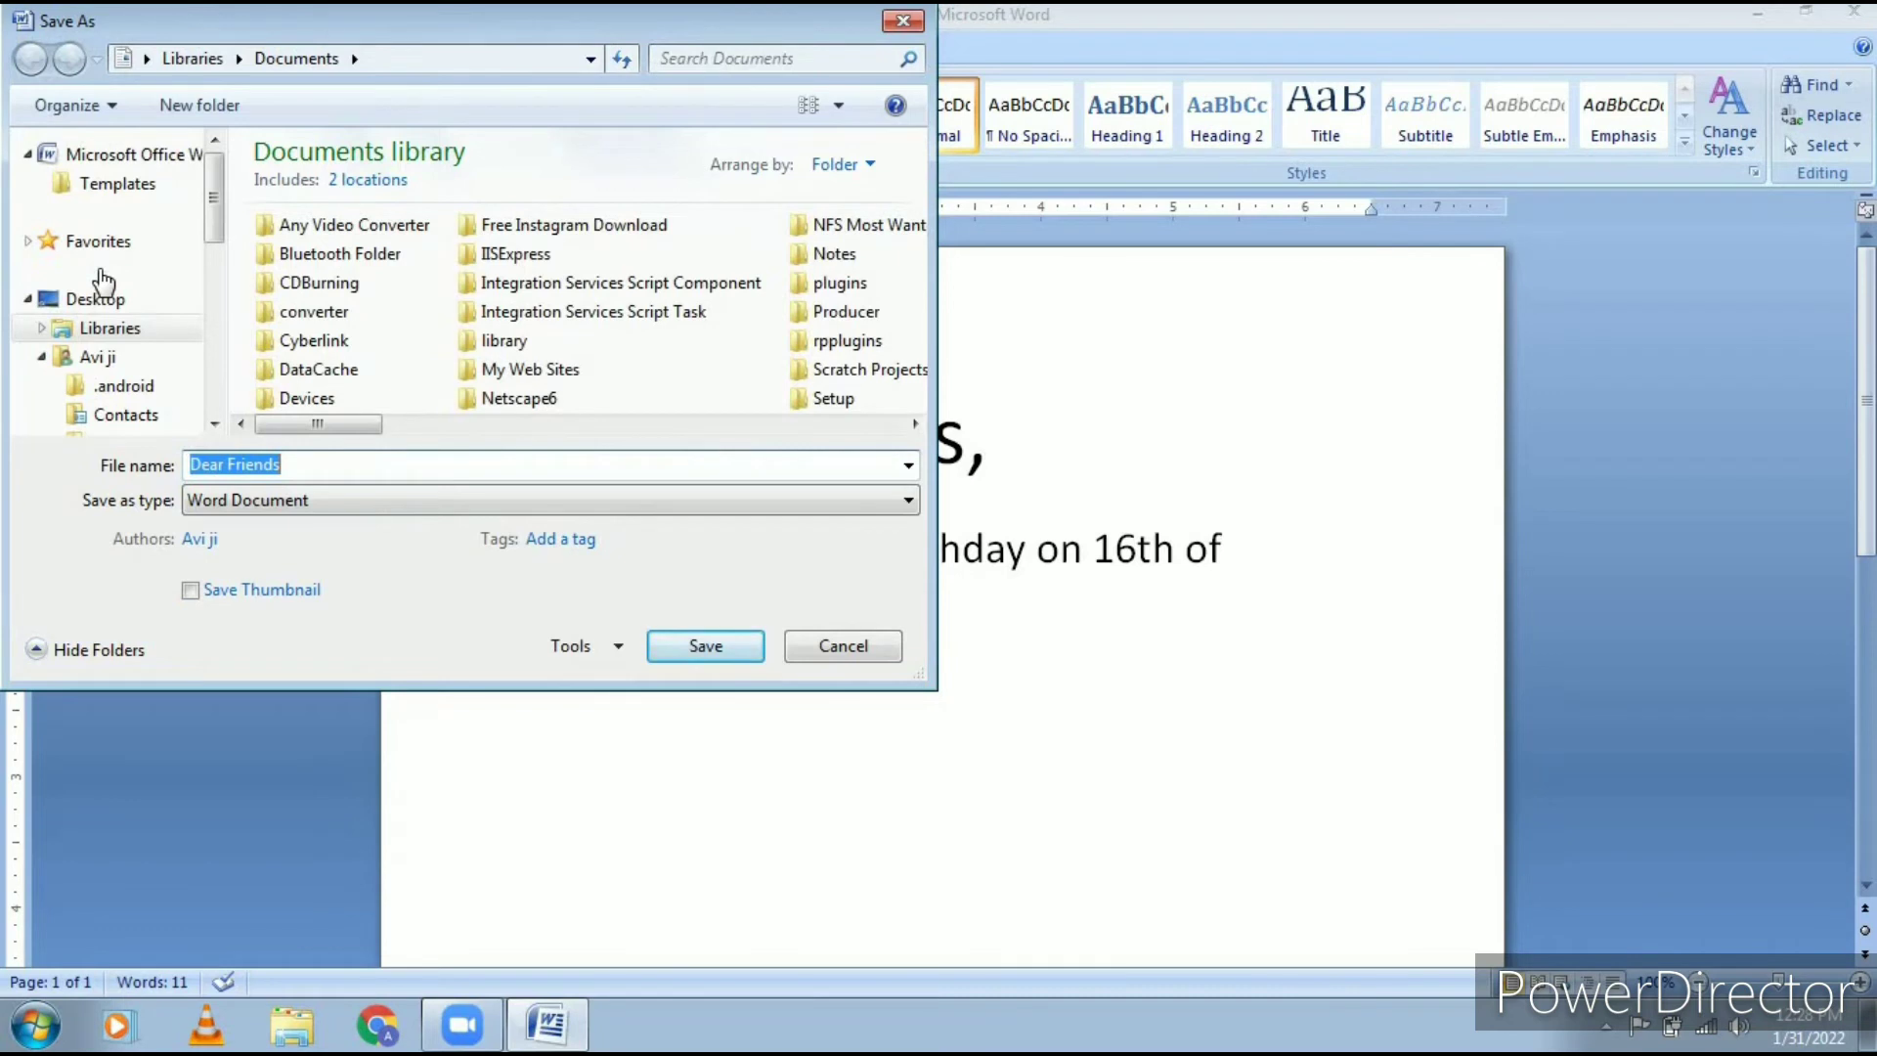
pyautogui.press('BackSpace')
pyautogui.write('Birth')
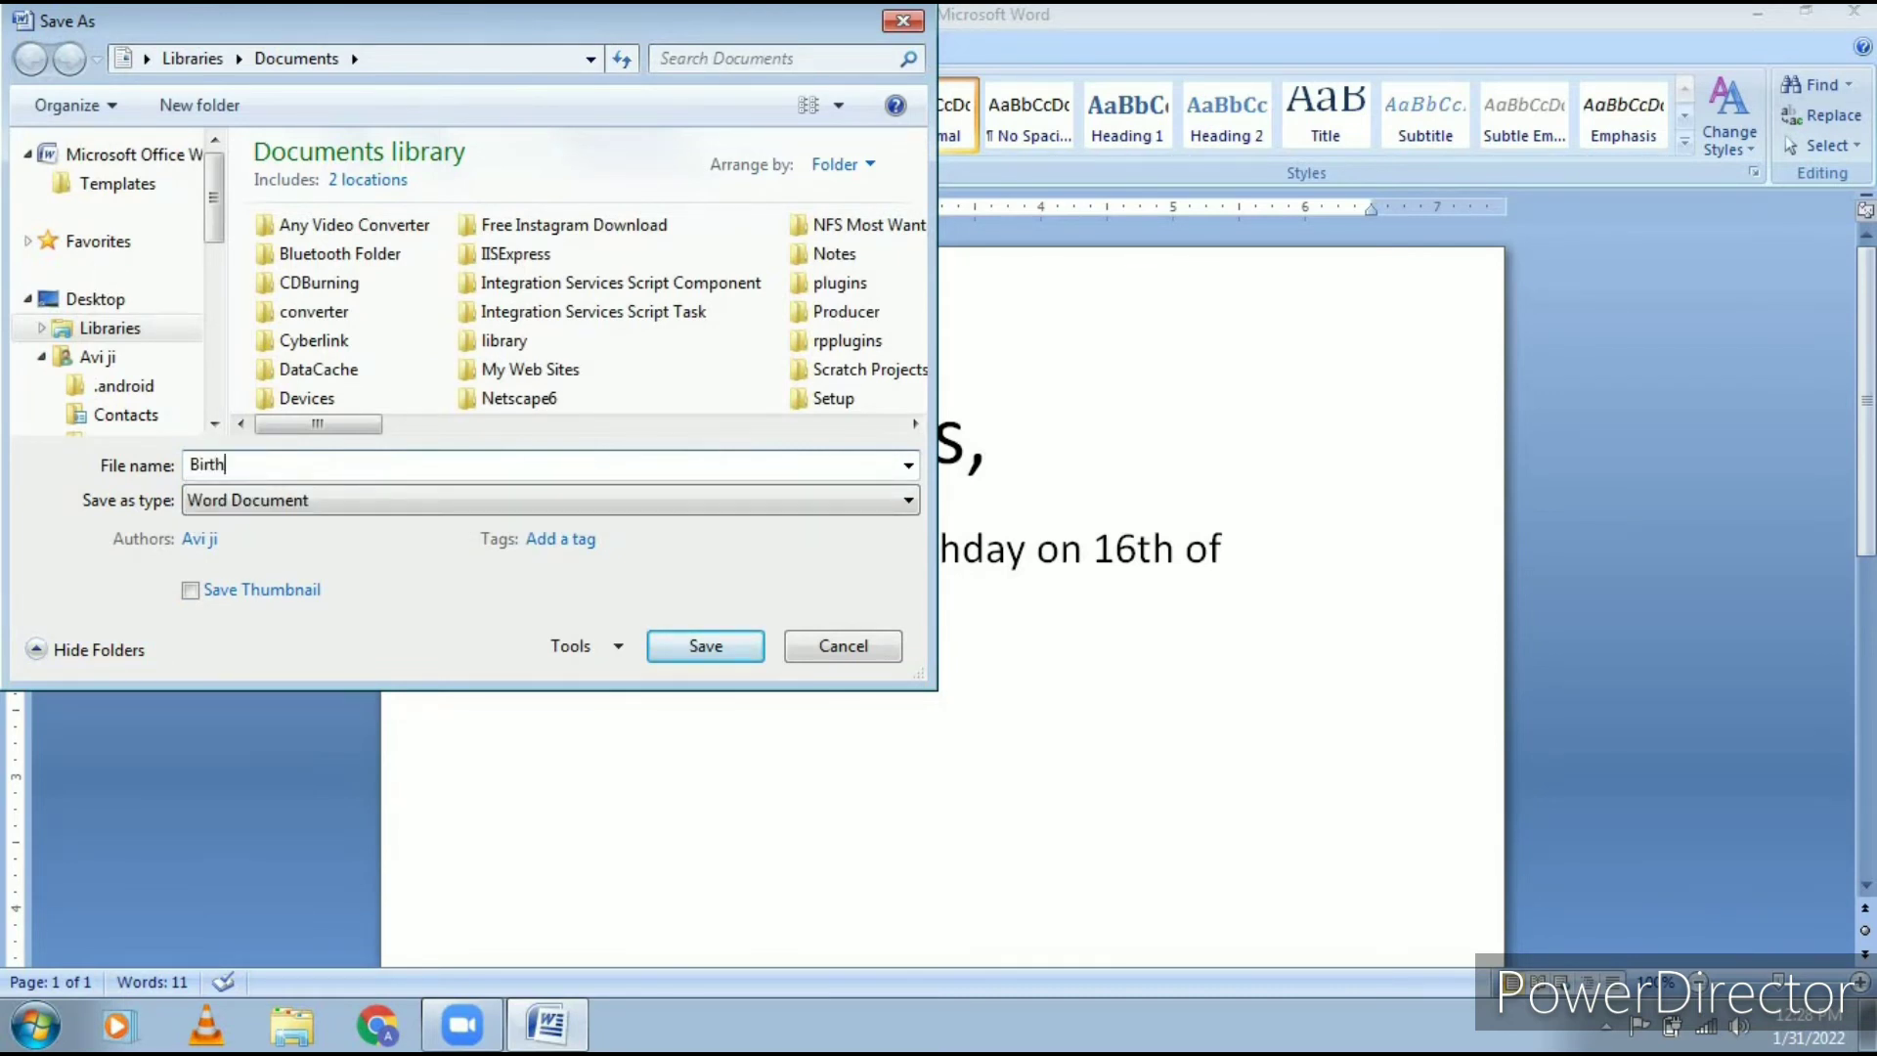
pyautogui.write('day Party')
pyautogui.click(95, 298)
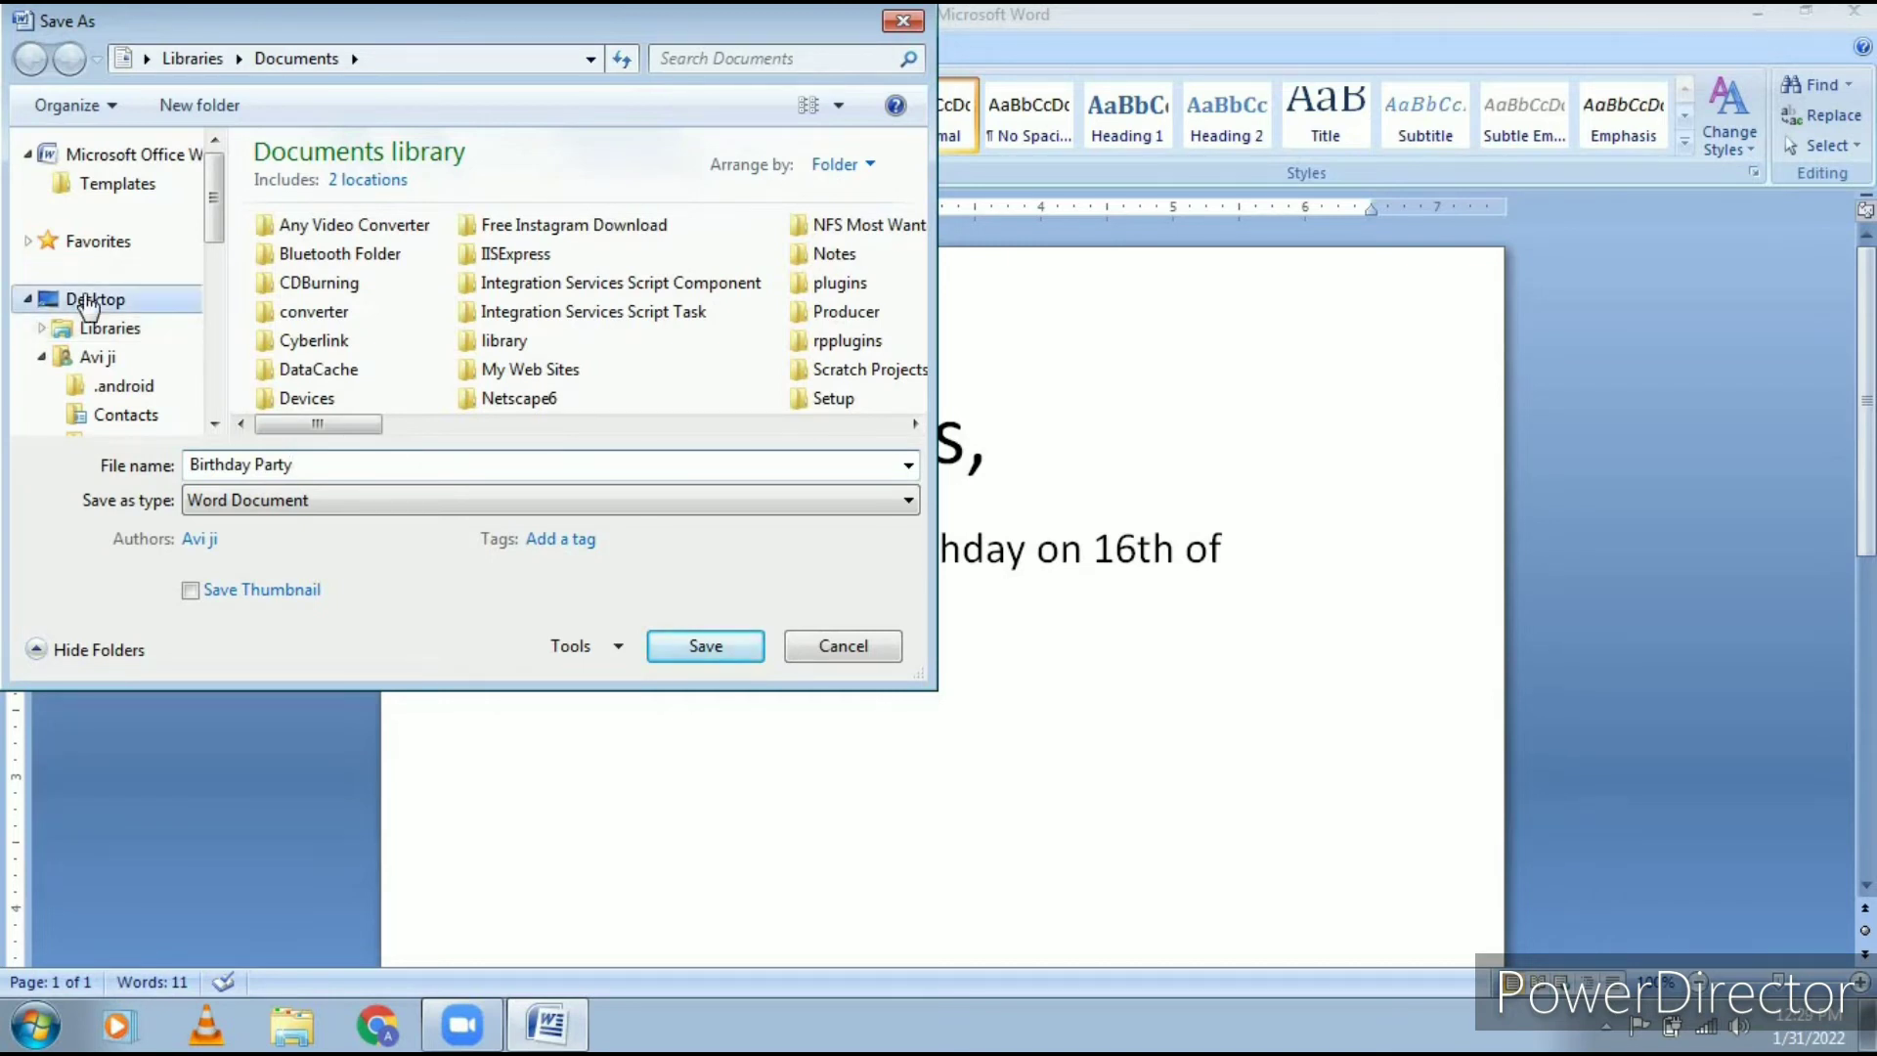
pyautogui.click(704, 646)
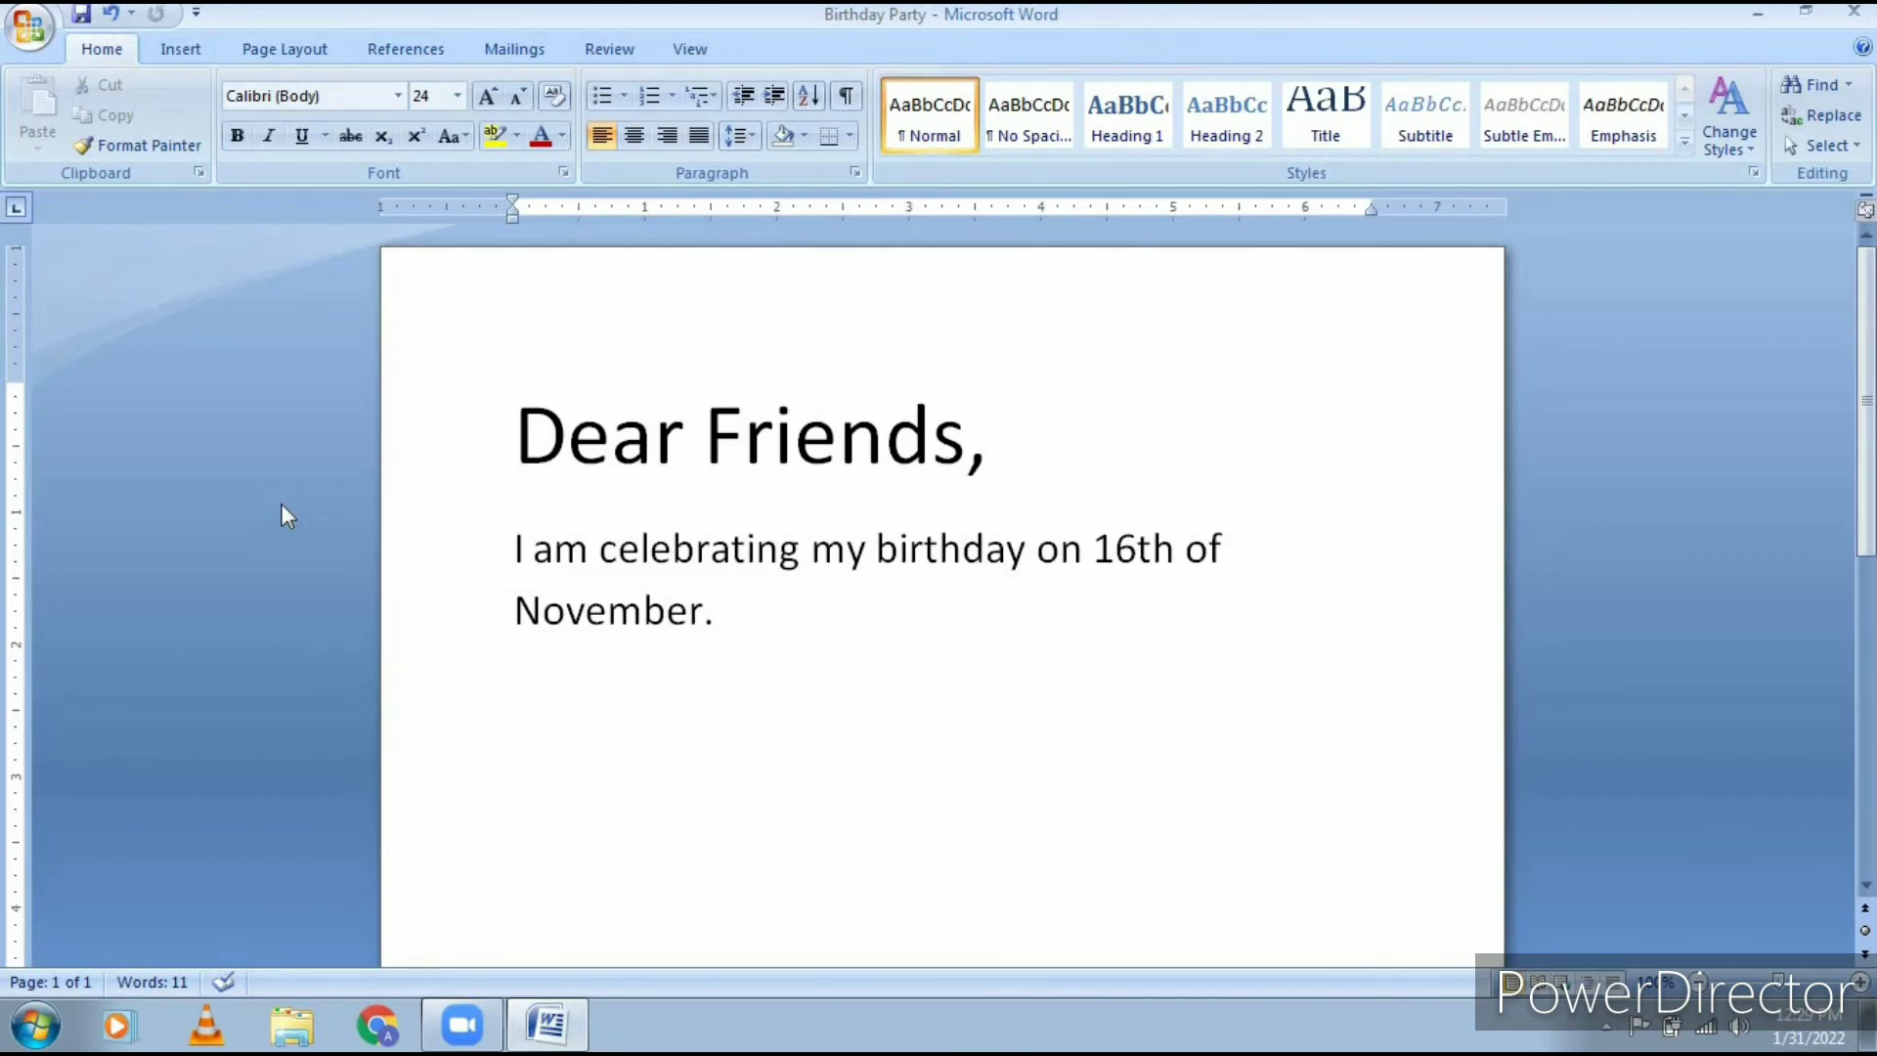
pyautogui.click(40, 34)
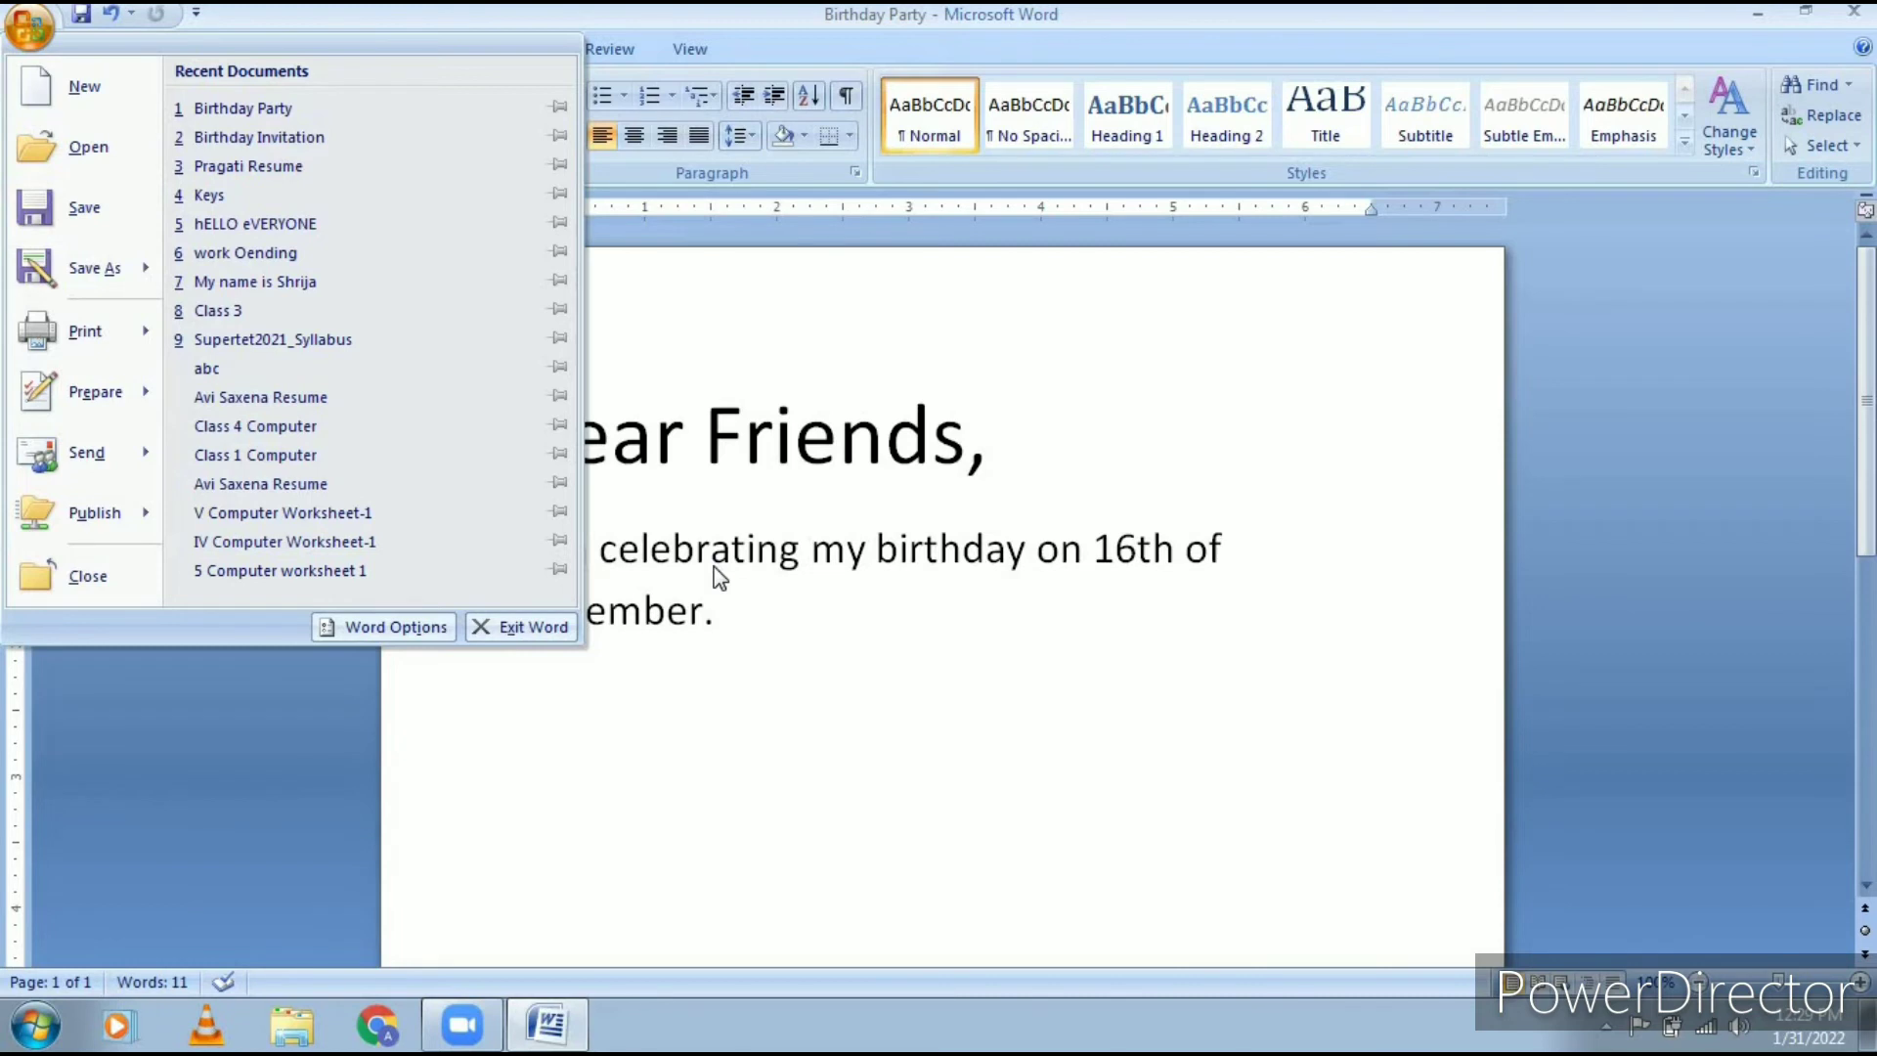
pyautogui.moveTo(142, 270)
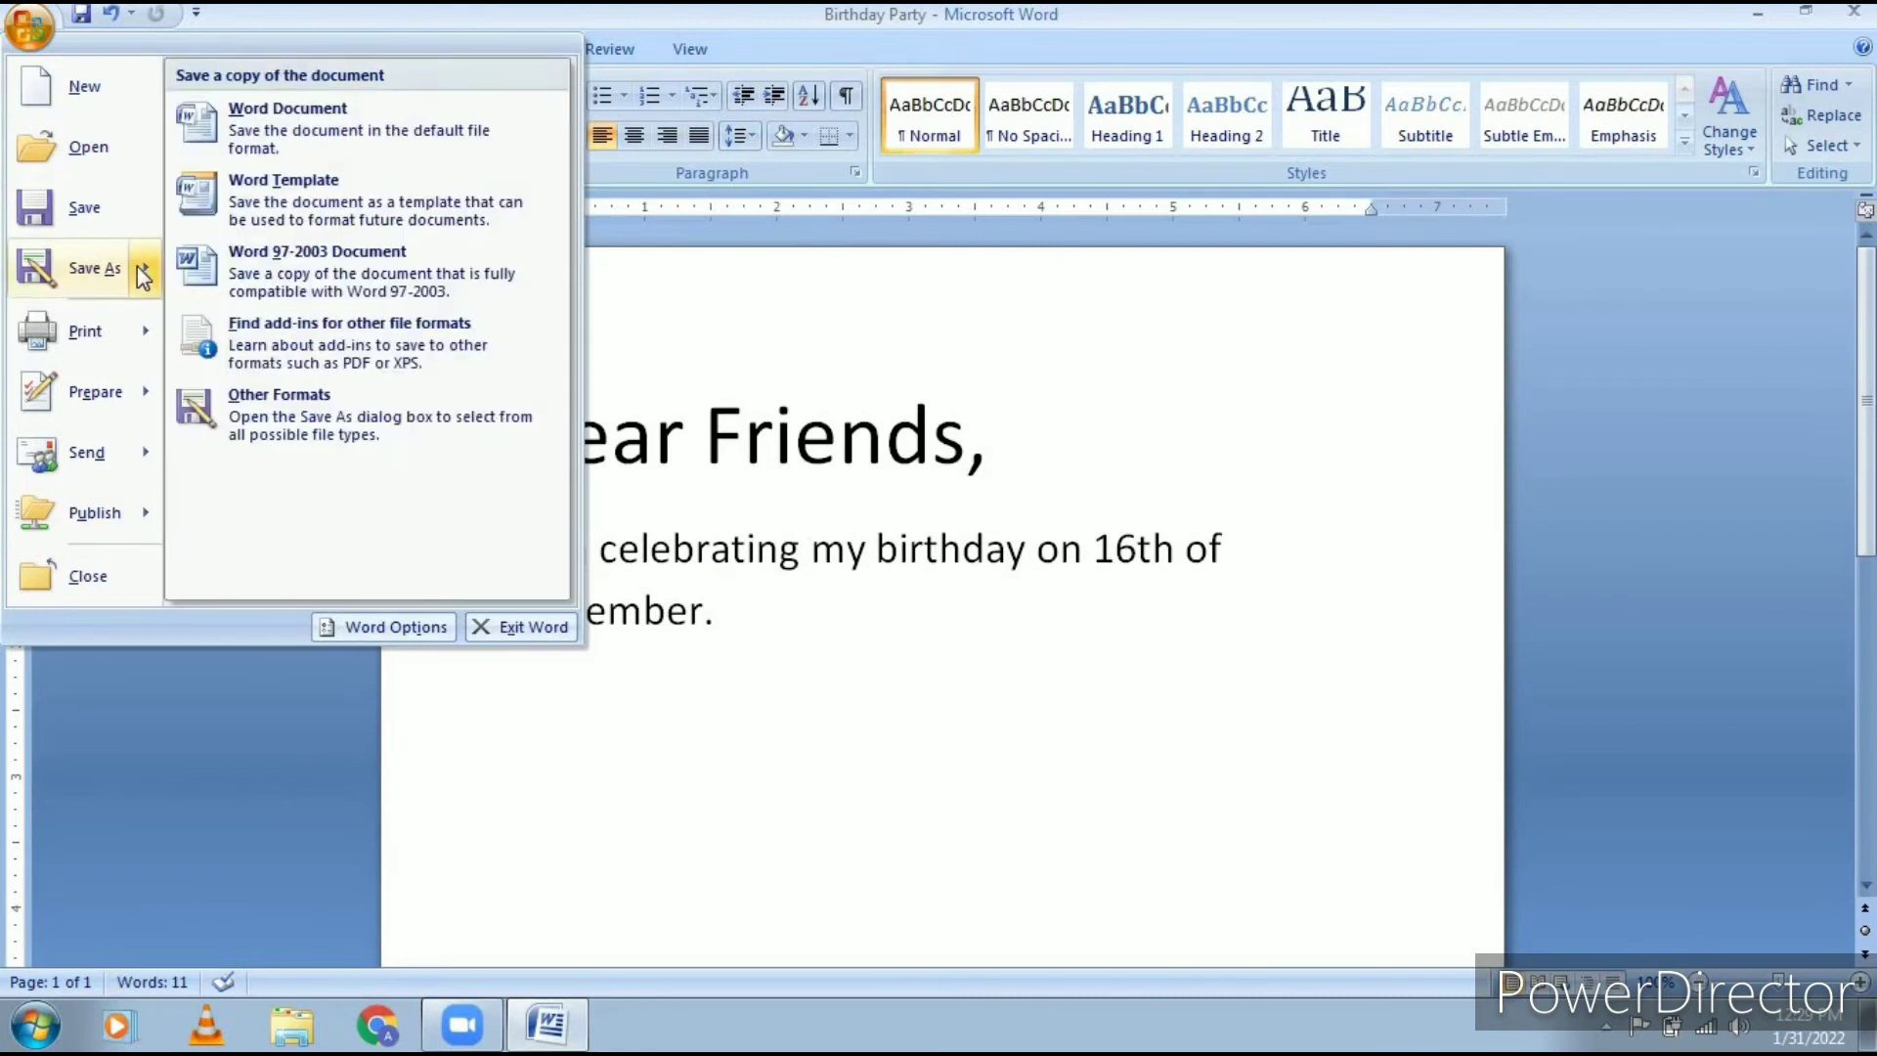
pyautogui.click(819, 545)
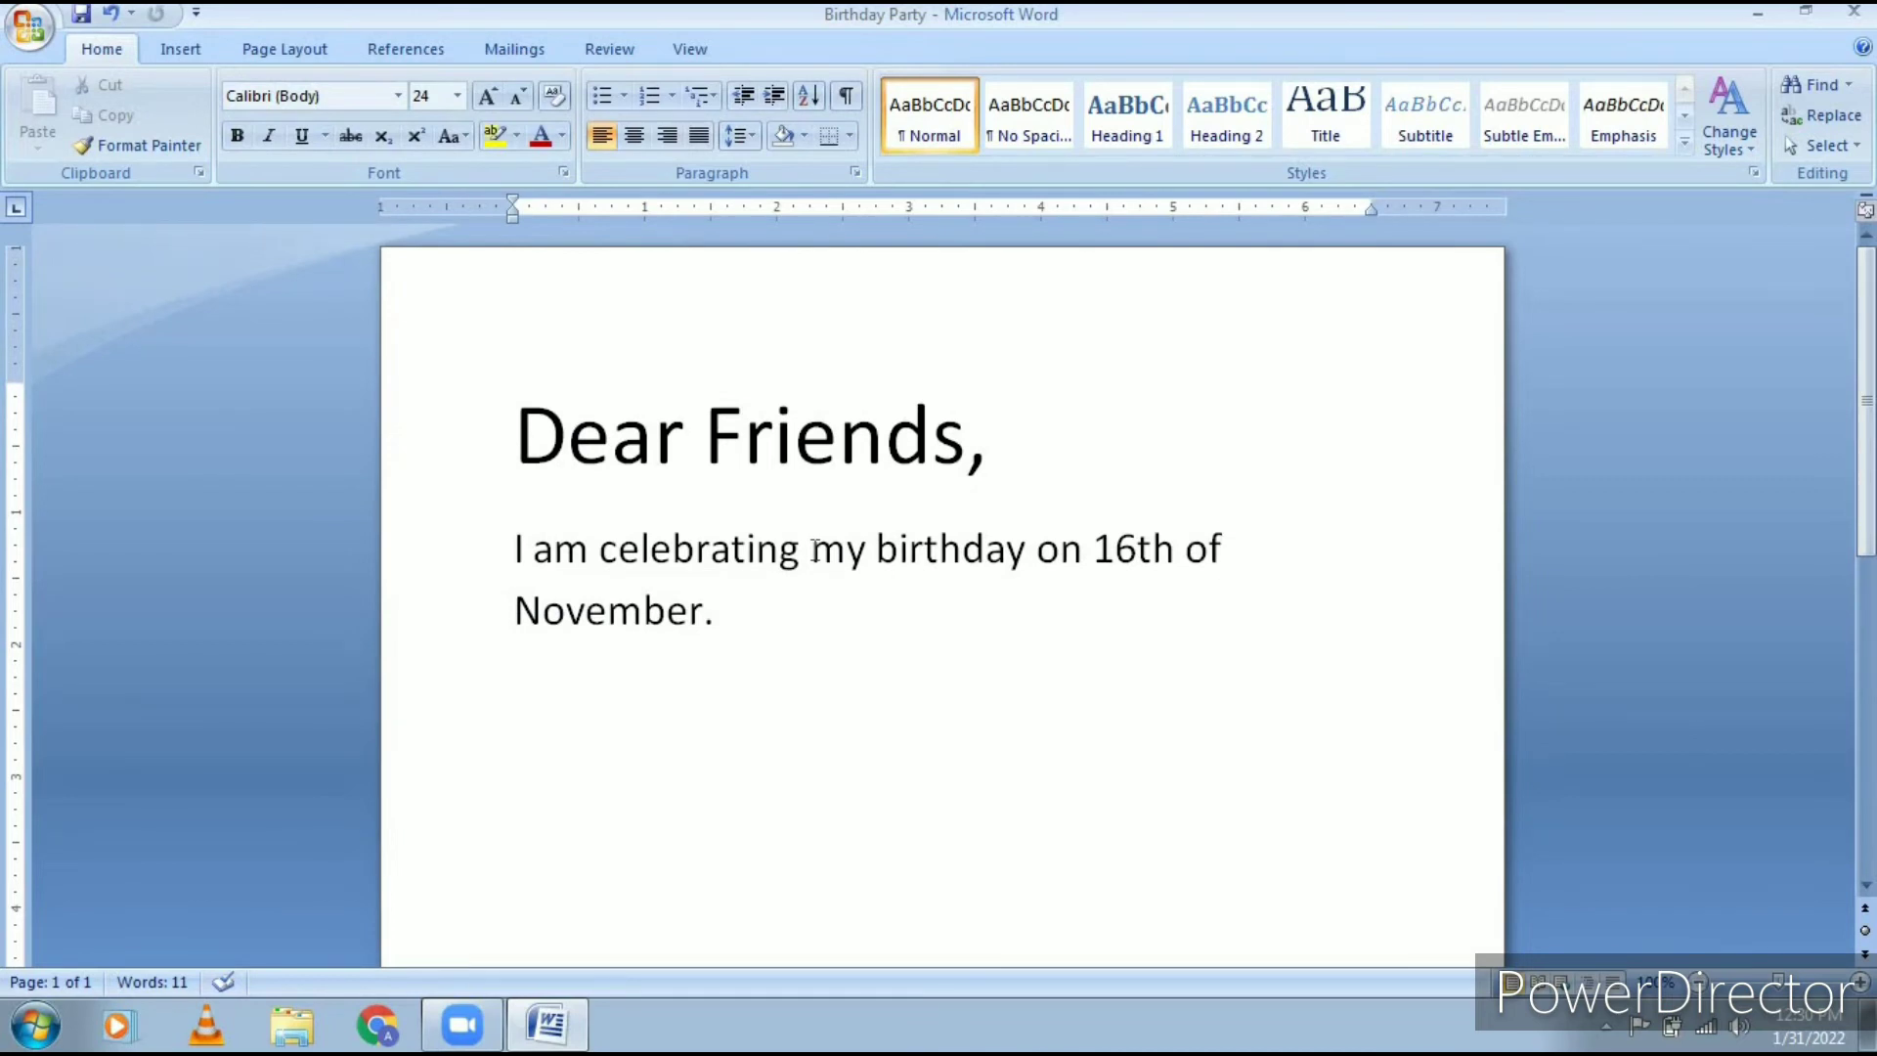
pyautogui.click(39, 44)
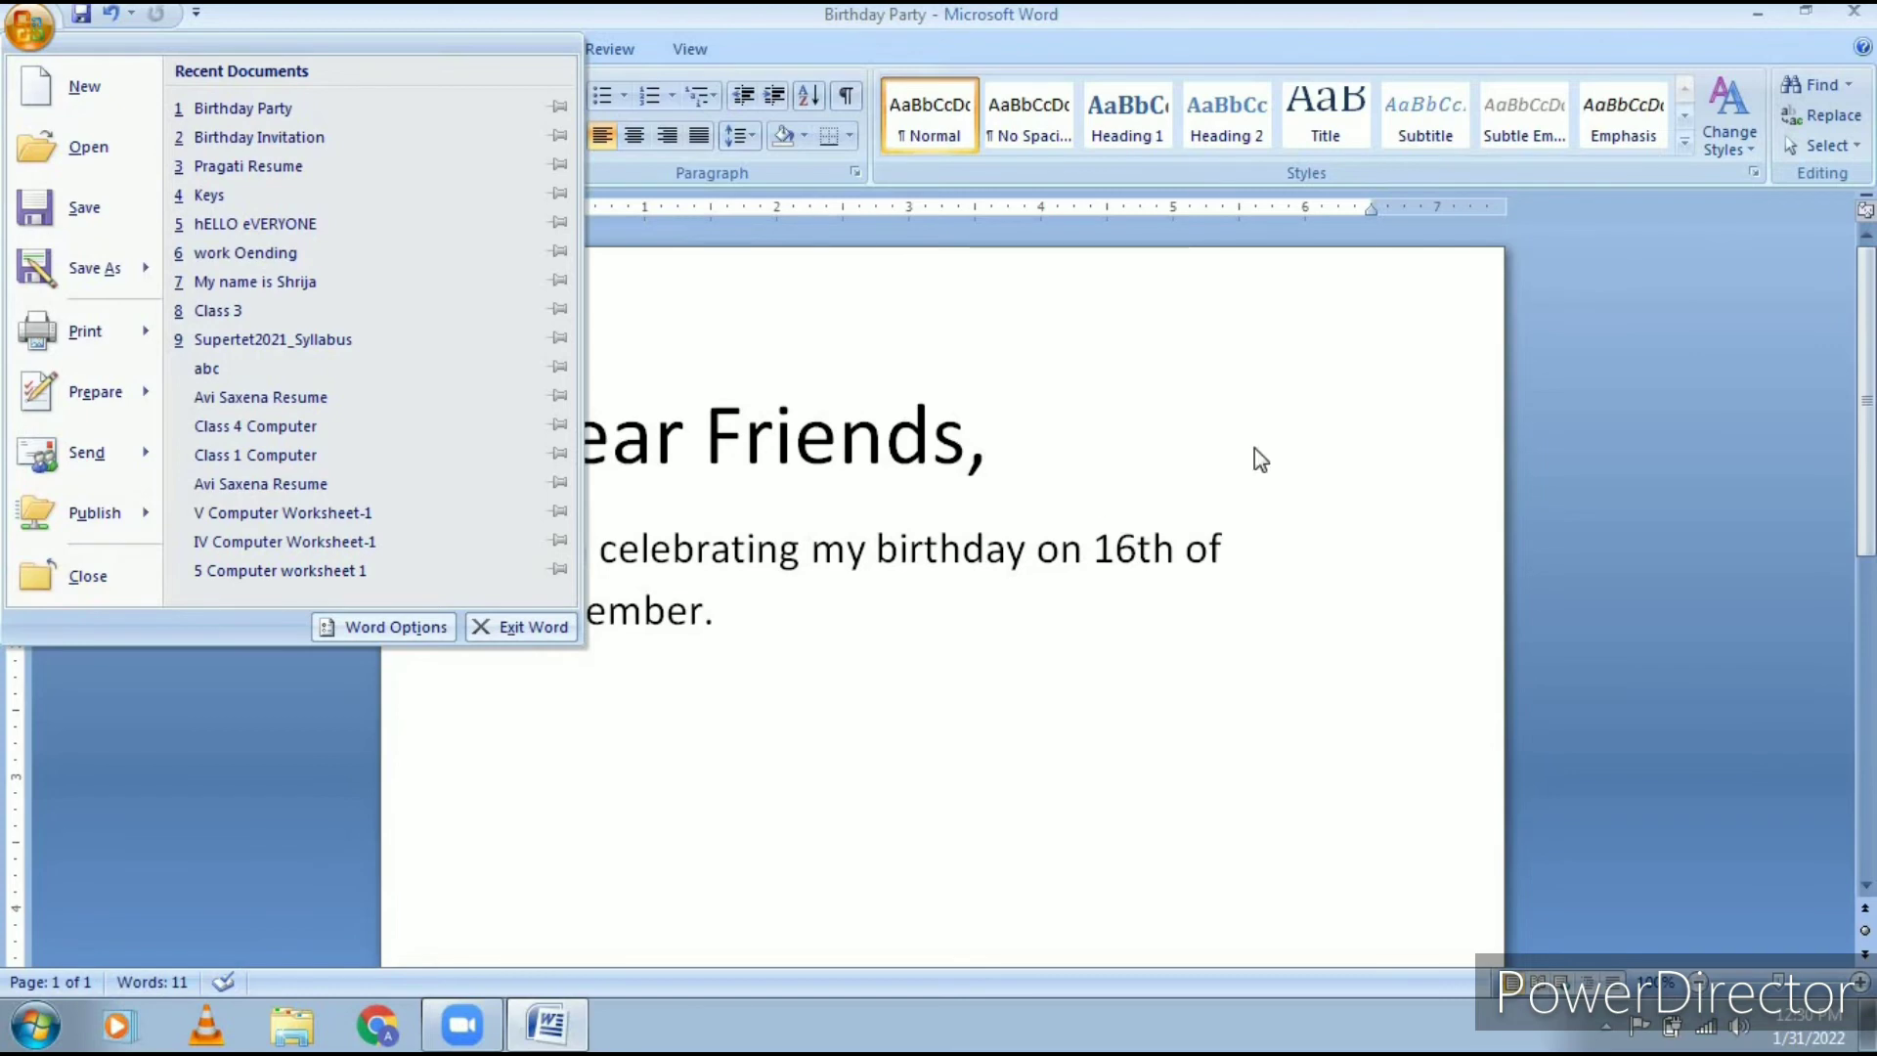
pyautogui.click(1171, 327)
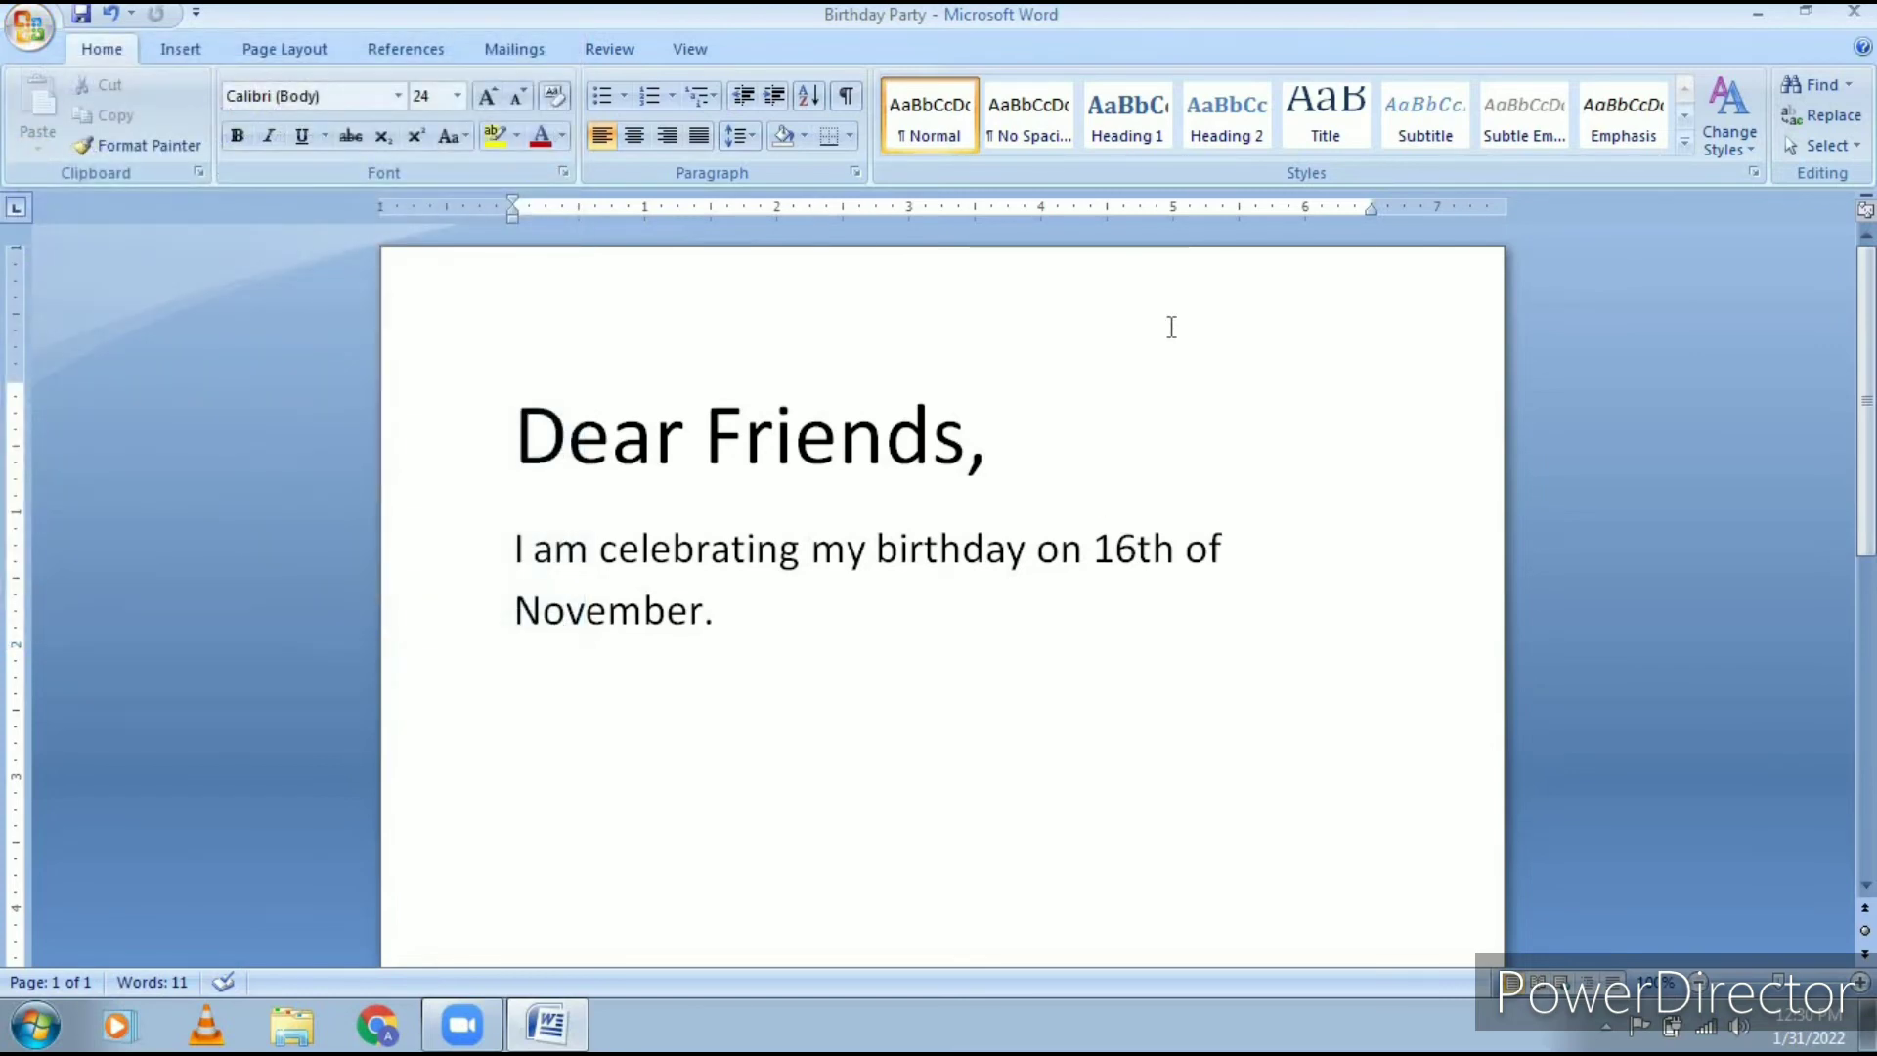
# Create a new blank document, then minimize and reopen its window, maximize it and restore it to the smaller size.
pyautogui.hotkey('ctrl', 'n')
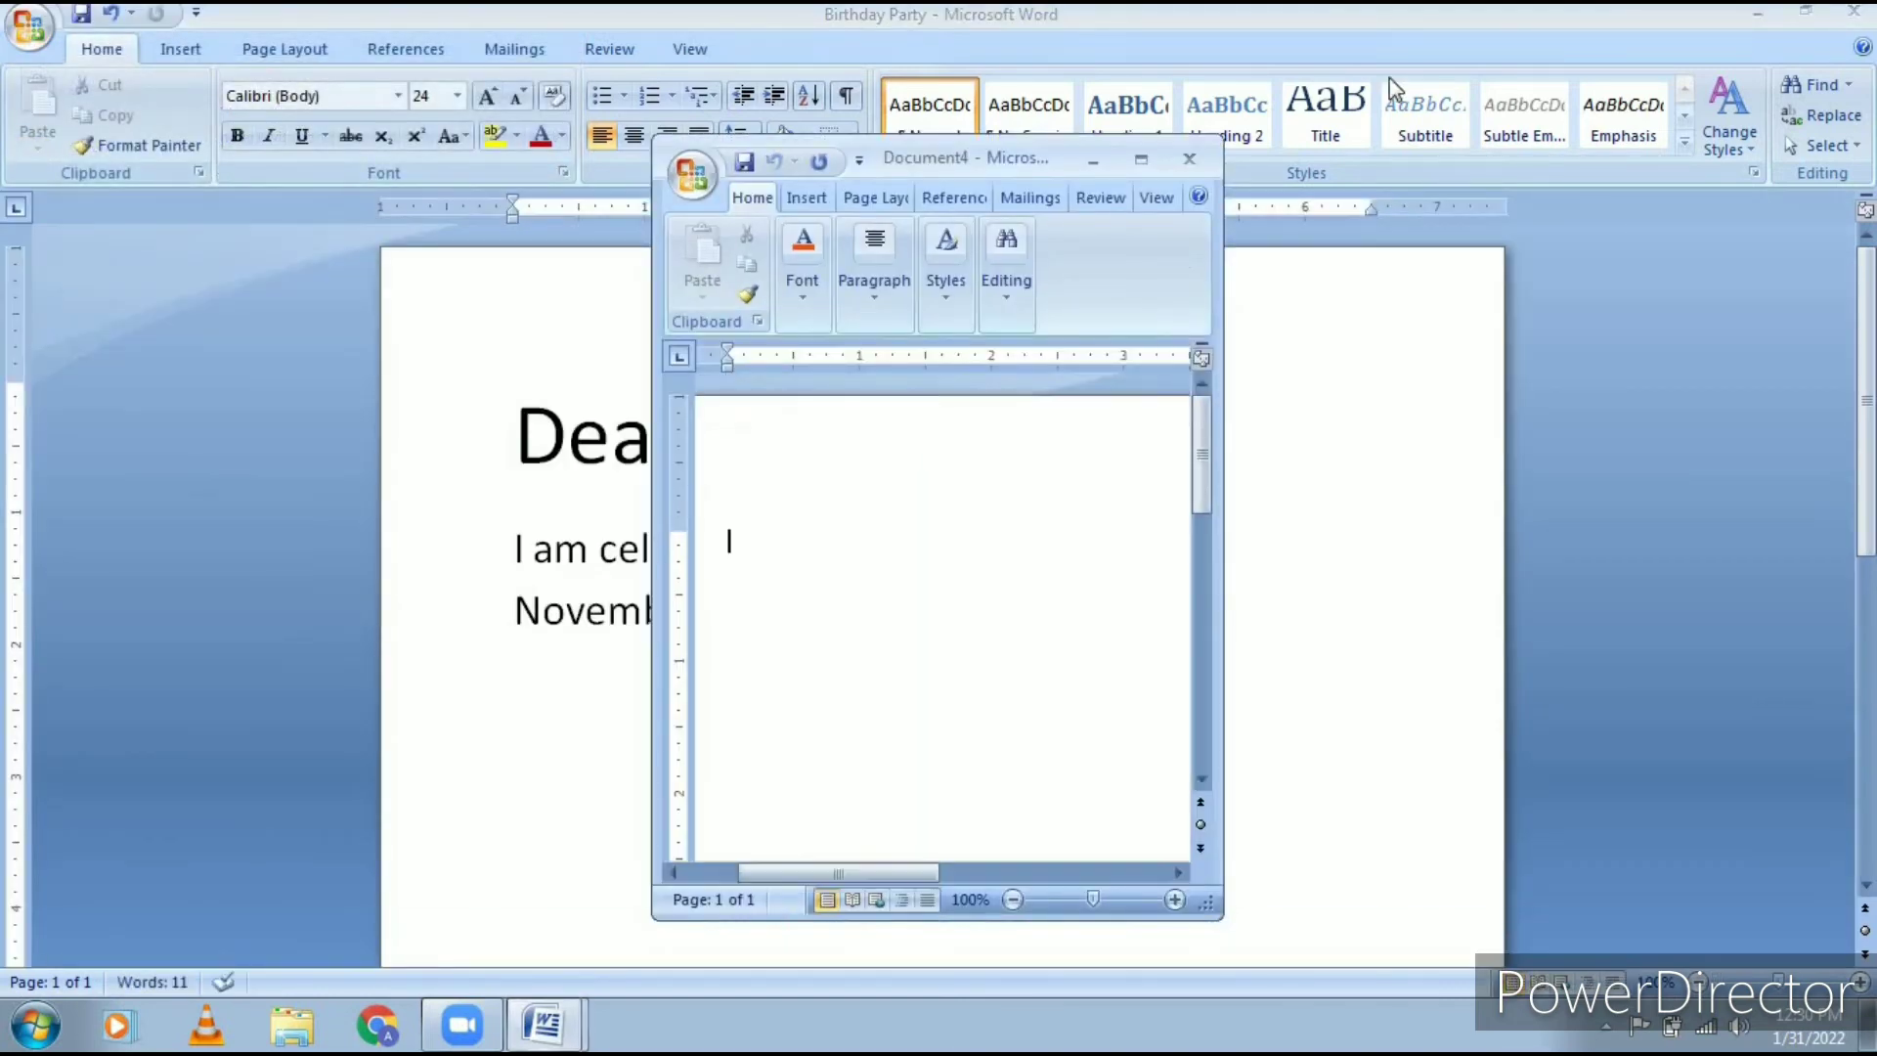
pyautogui.click(1093, 160)
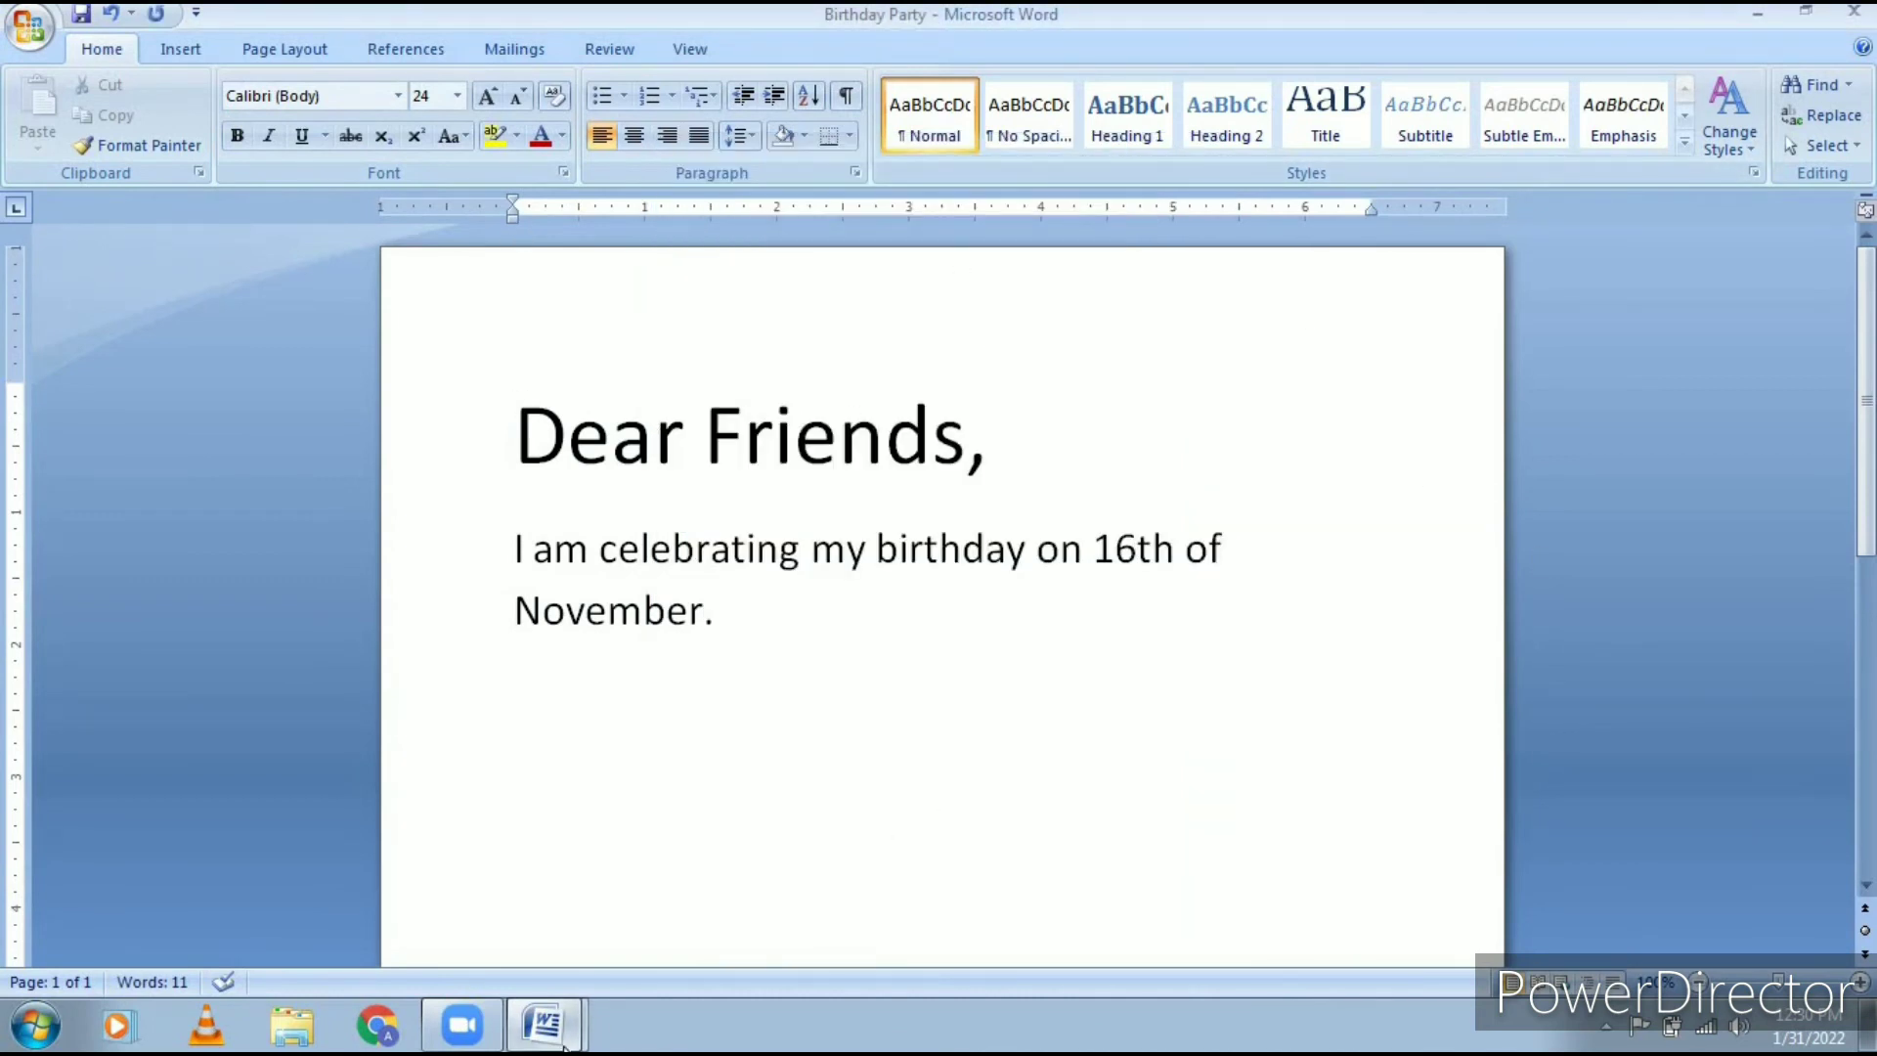
pyautogui.moveTo(564, 1047)
pyautogui.click(561, 964)
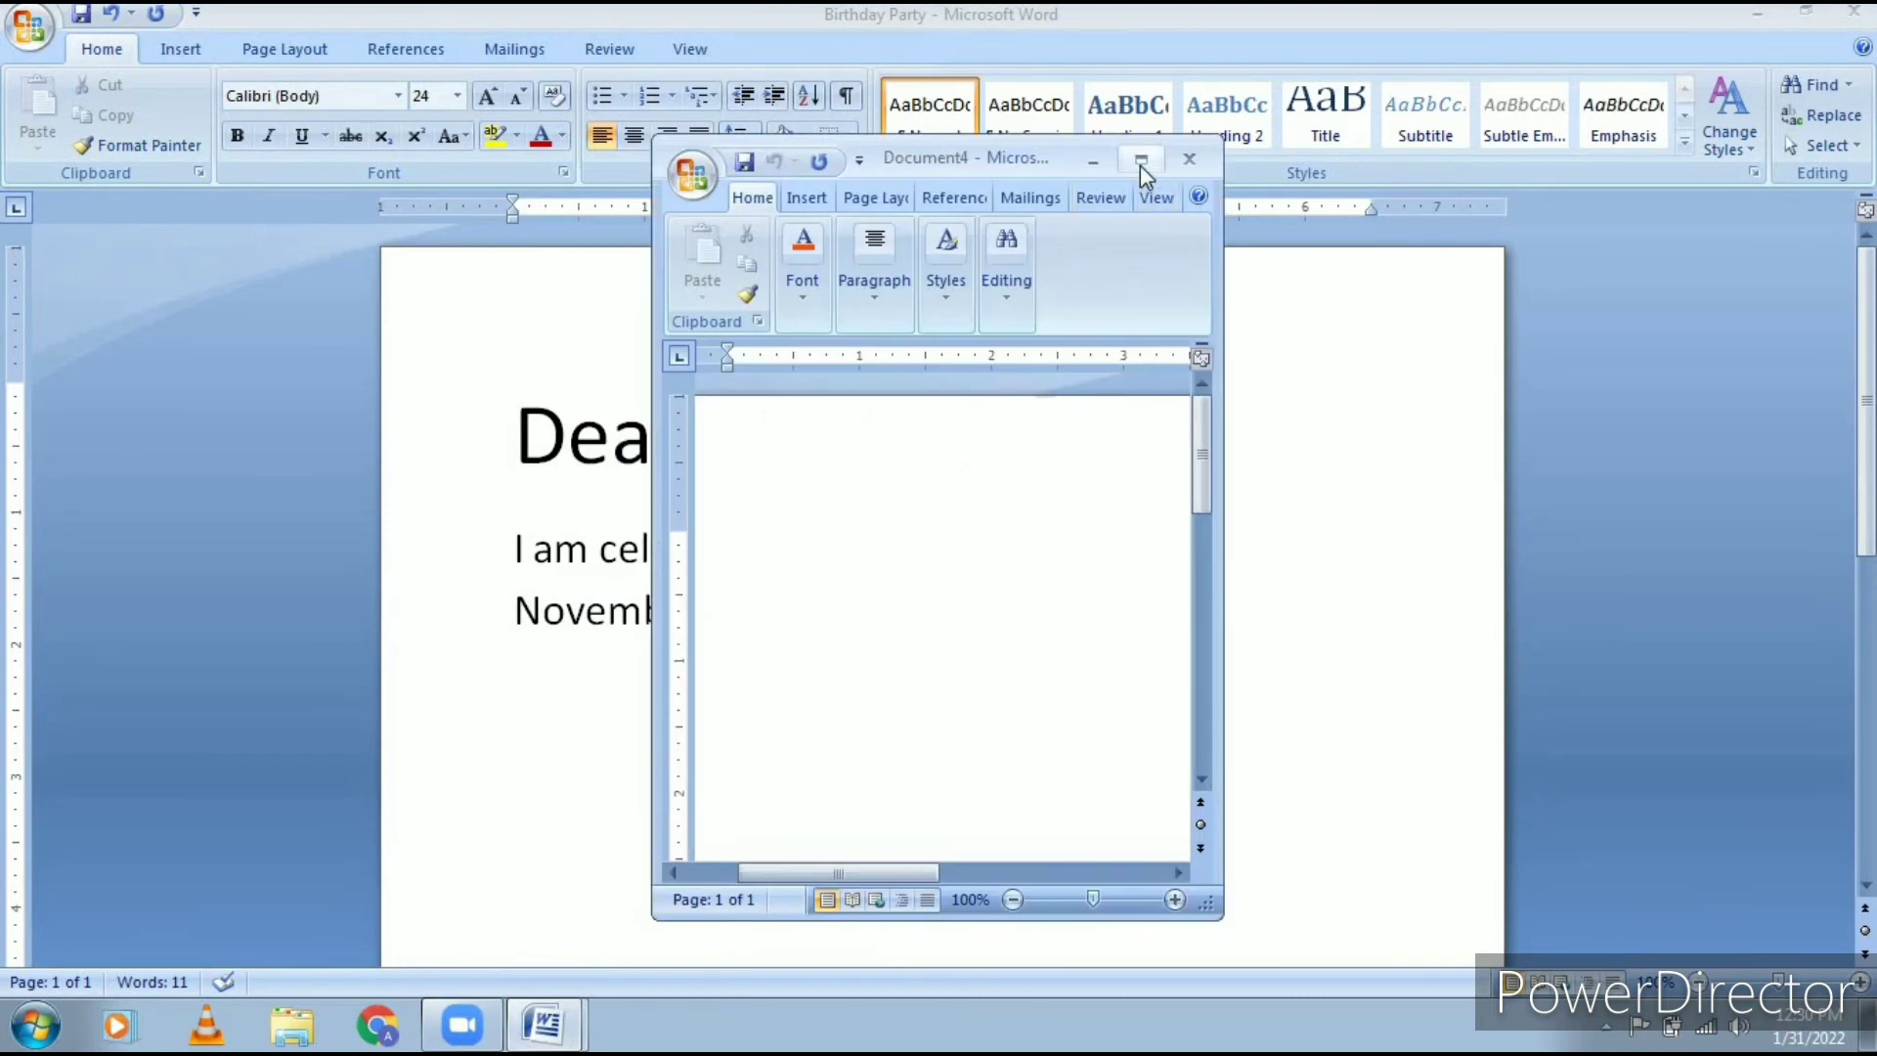
pyautogui.click(1141, 164)
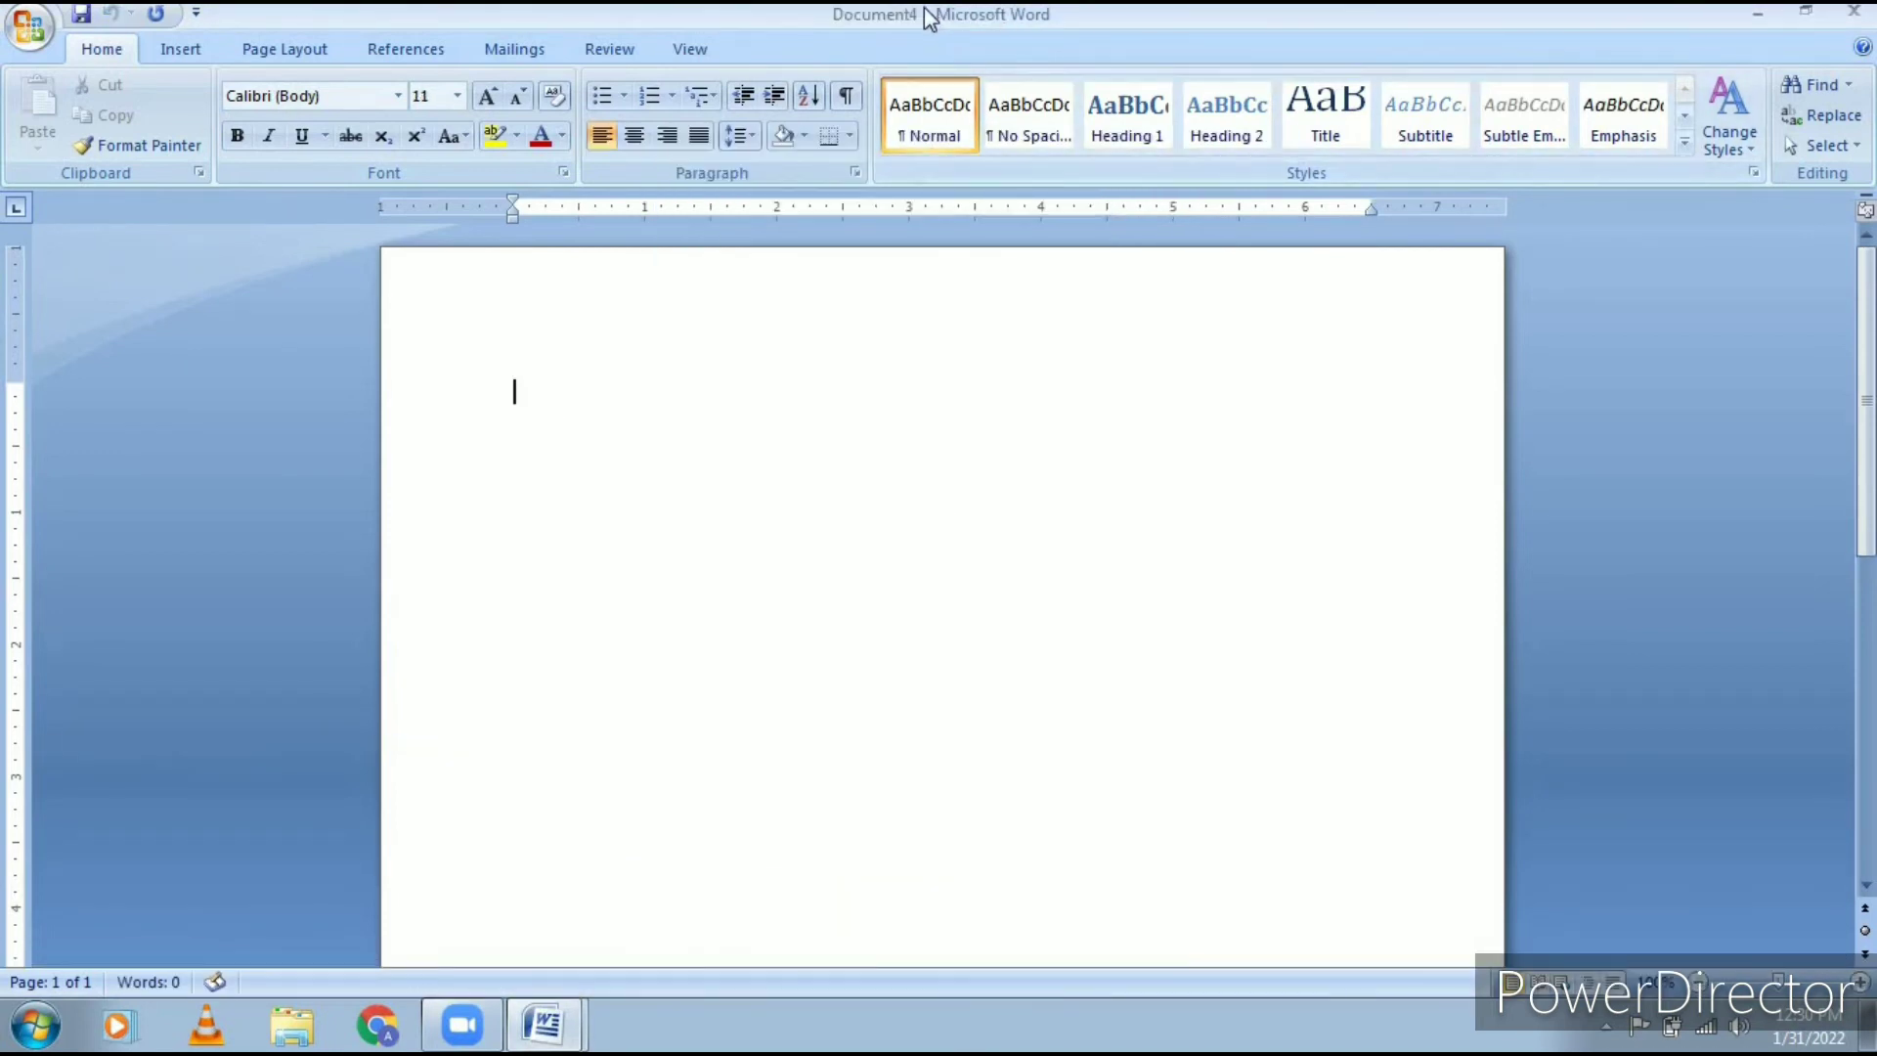
pyautogui.click(1802, 14)
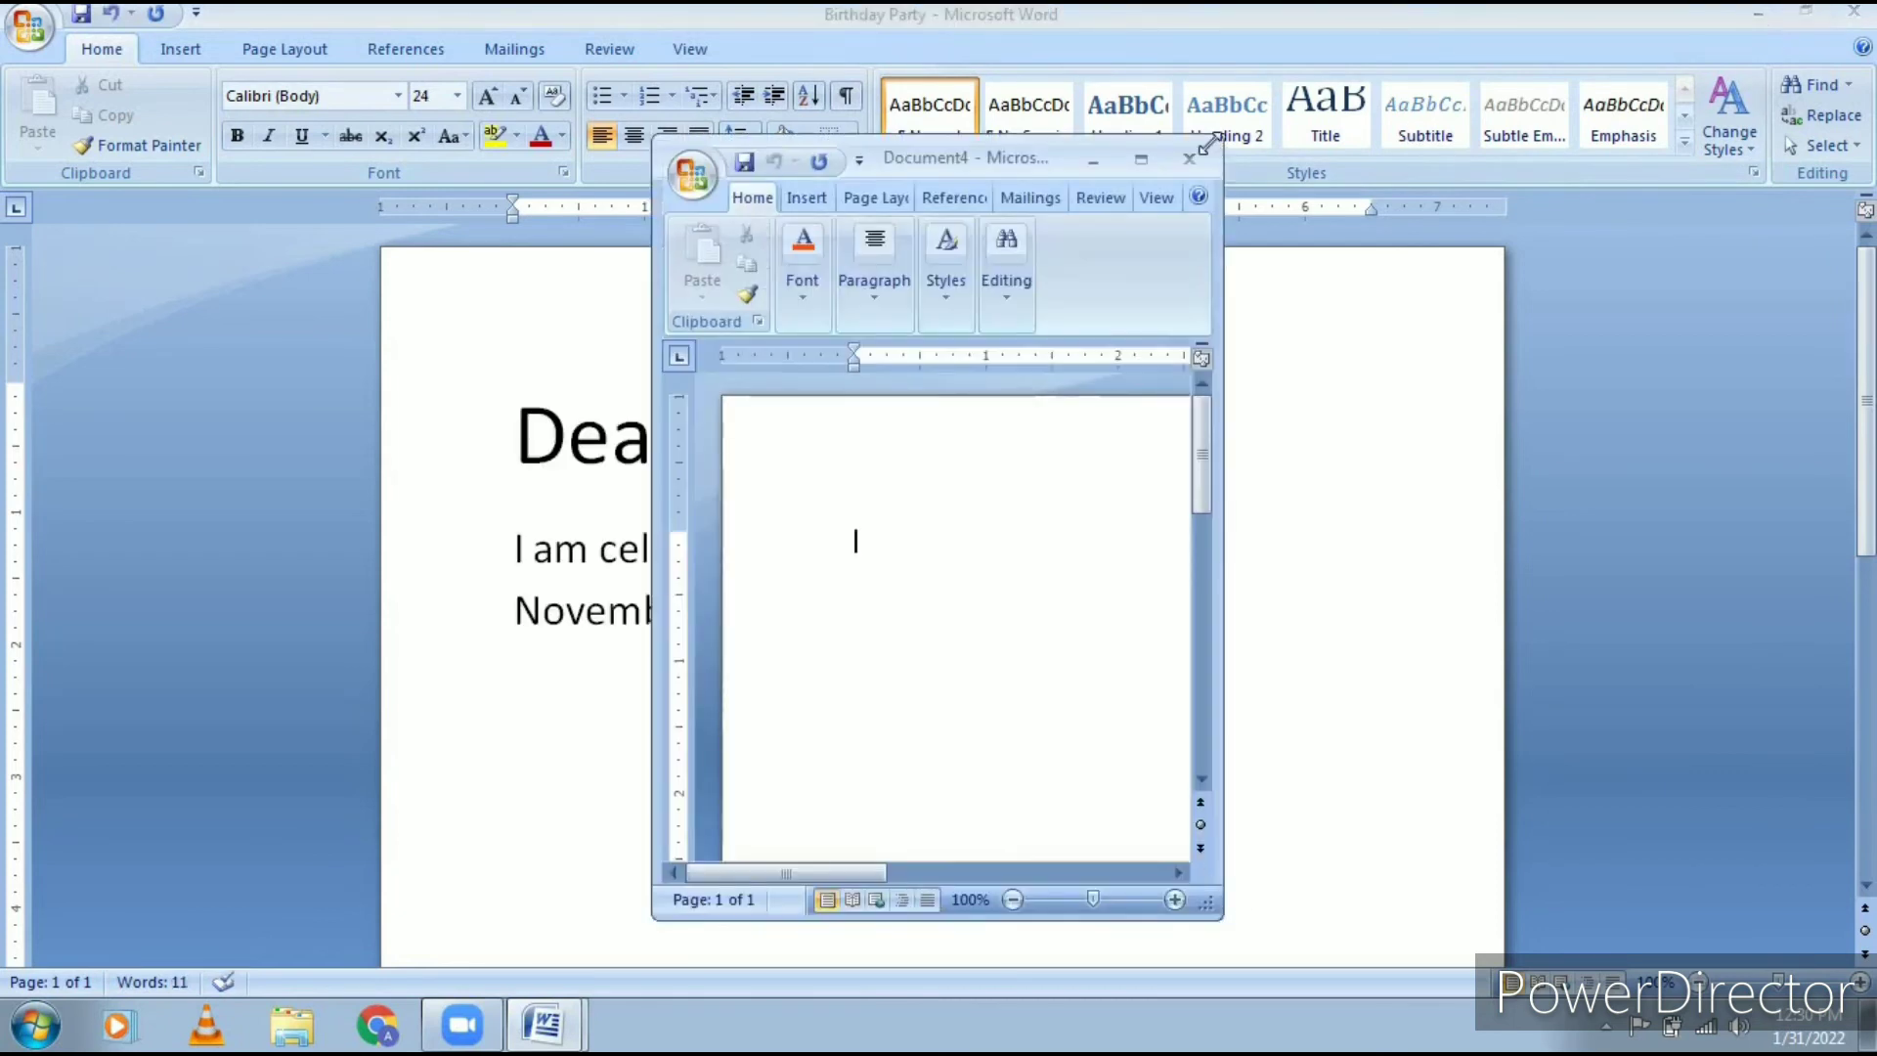
# Switch back to the Birthday Party document and close it, then maximize the blank document's window.
pyautogui.click(853, 28)
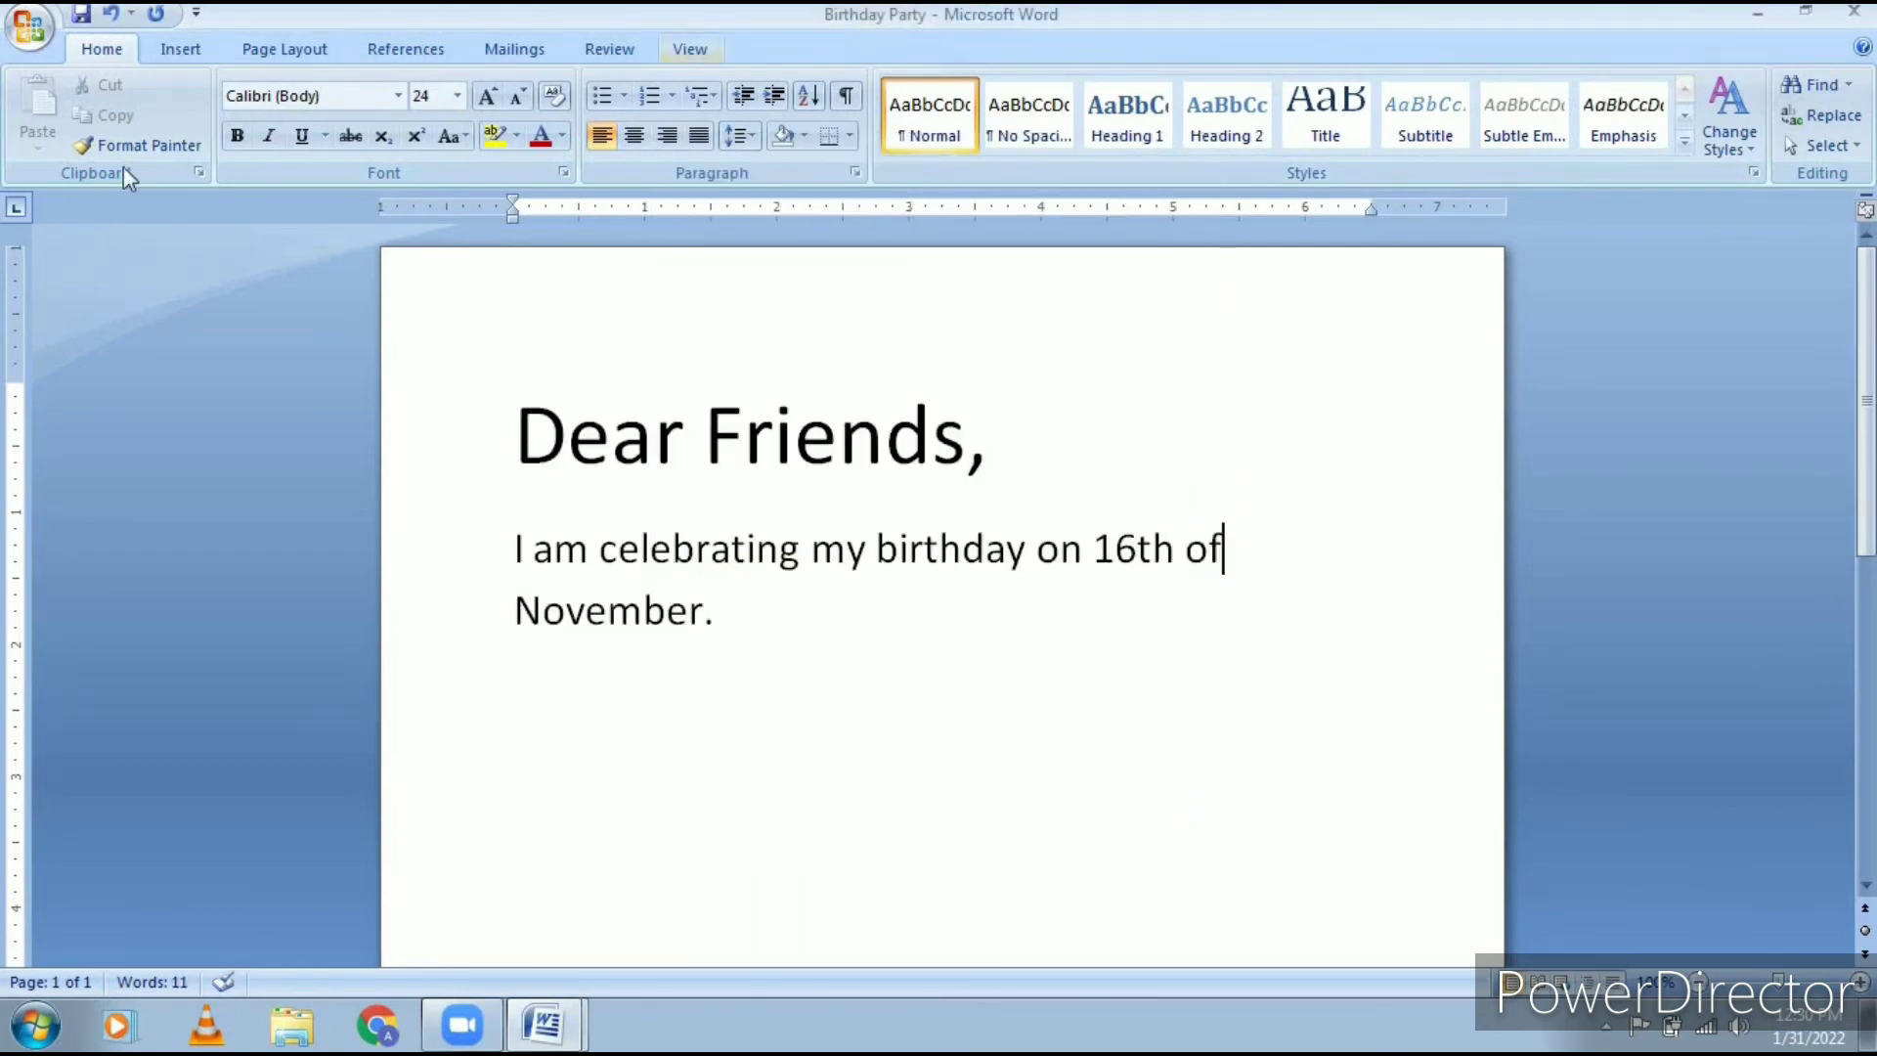
pyautogui.click(26, 38)
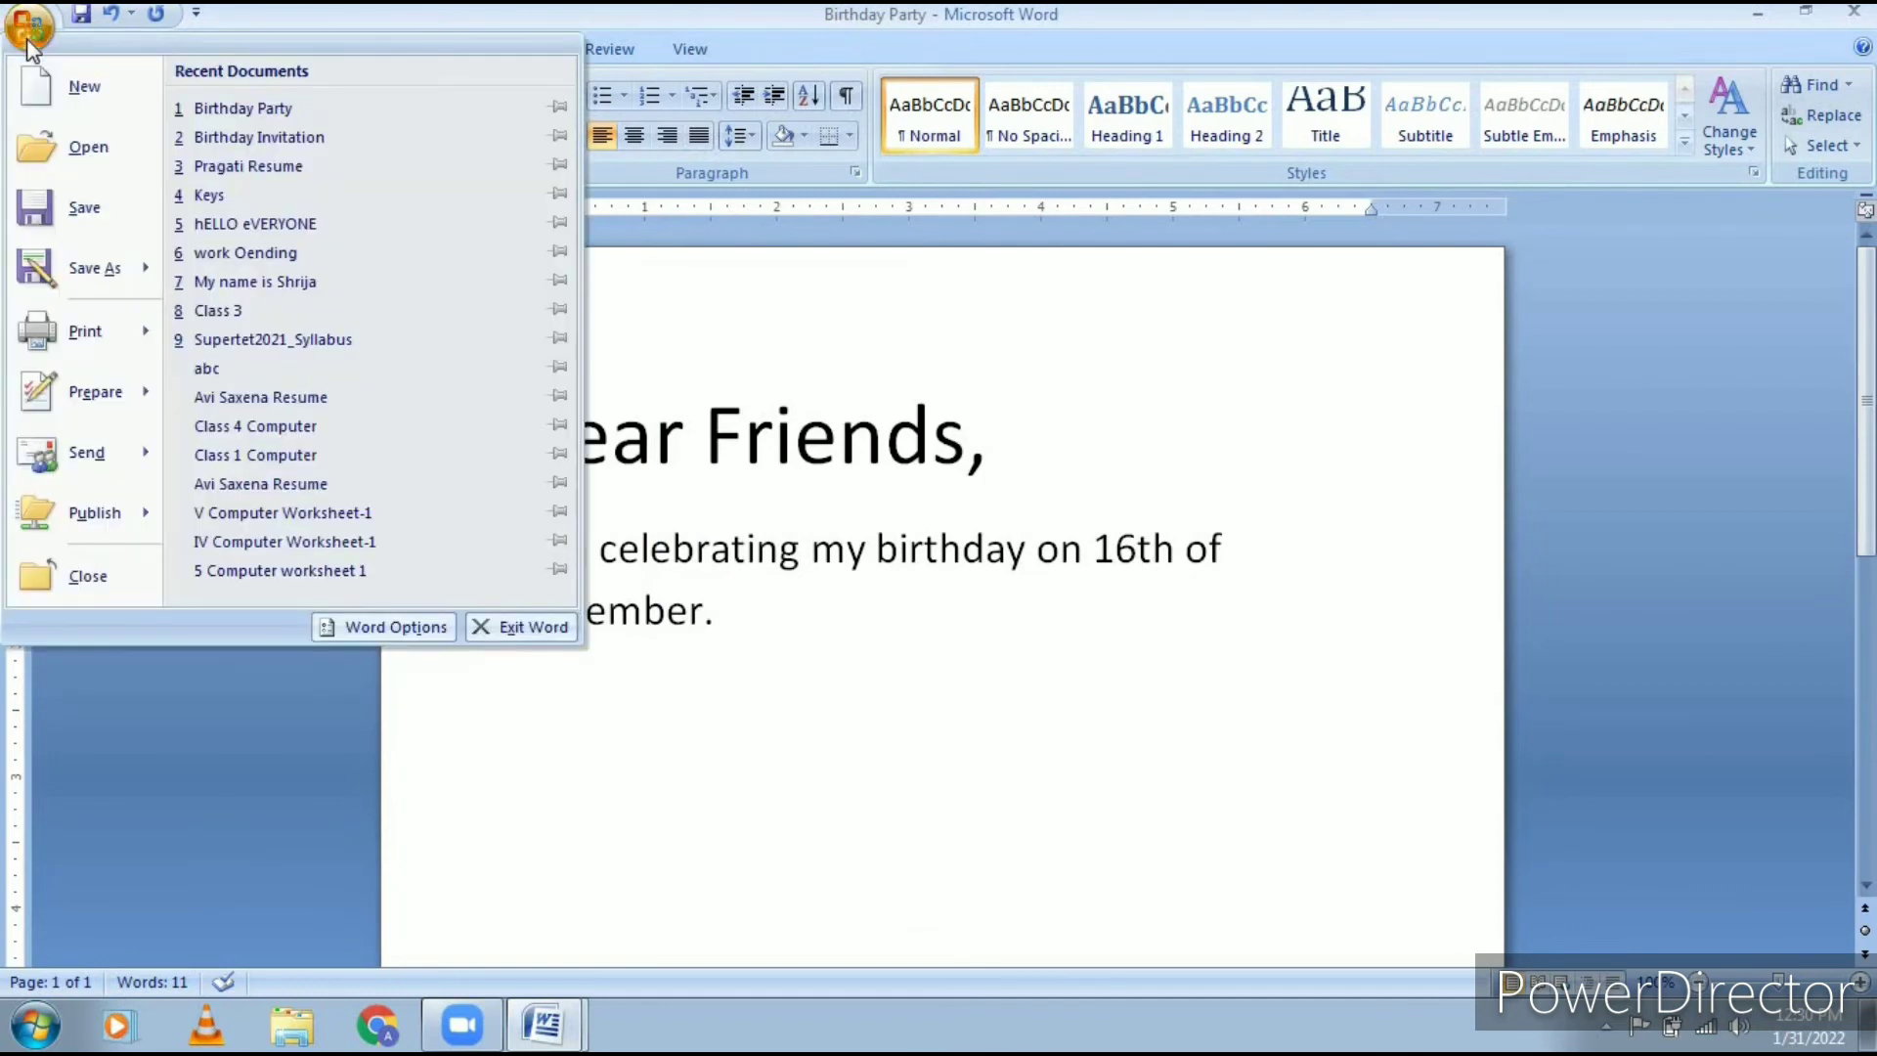
pyautogui.click(116, 585)
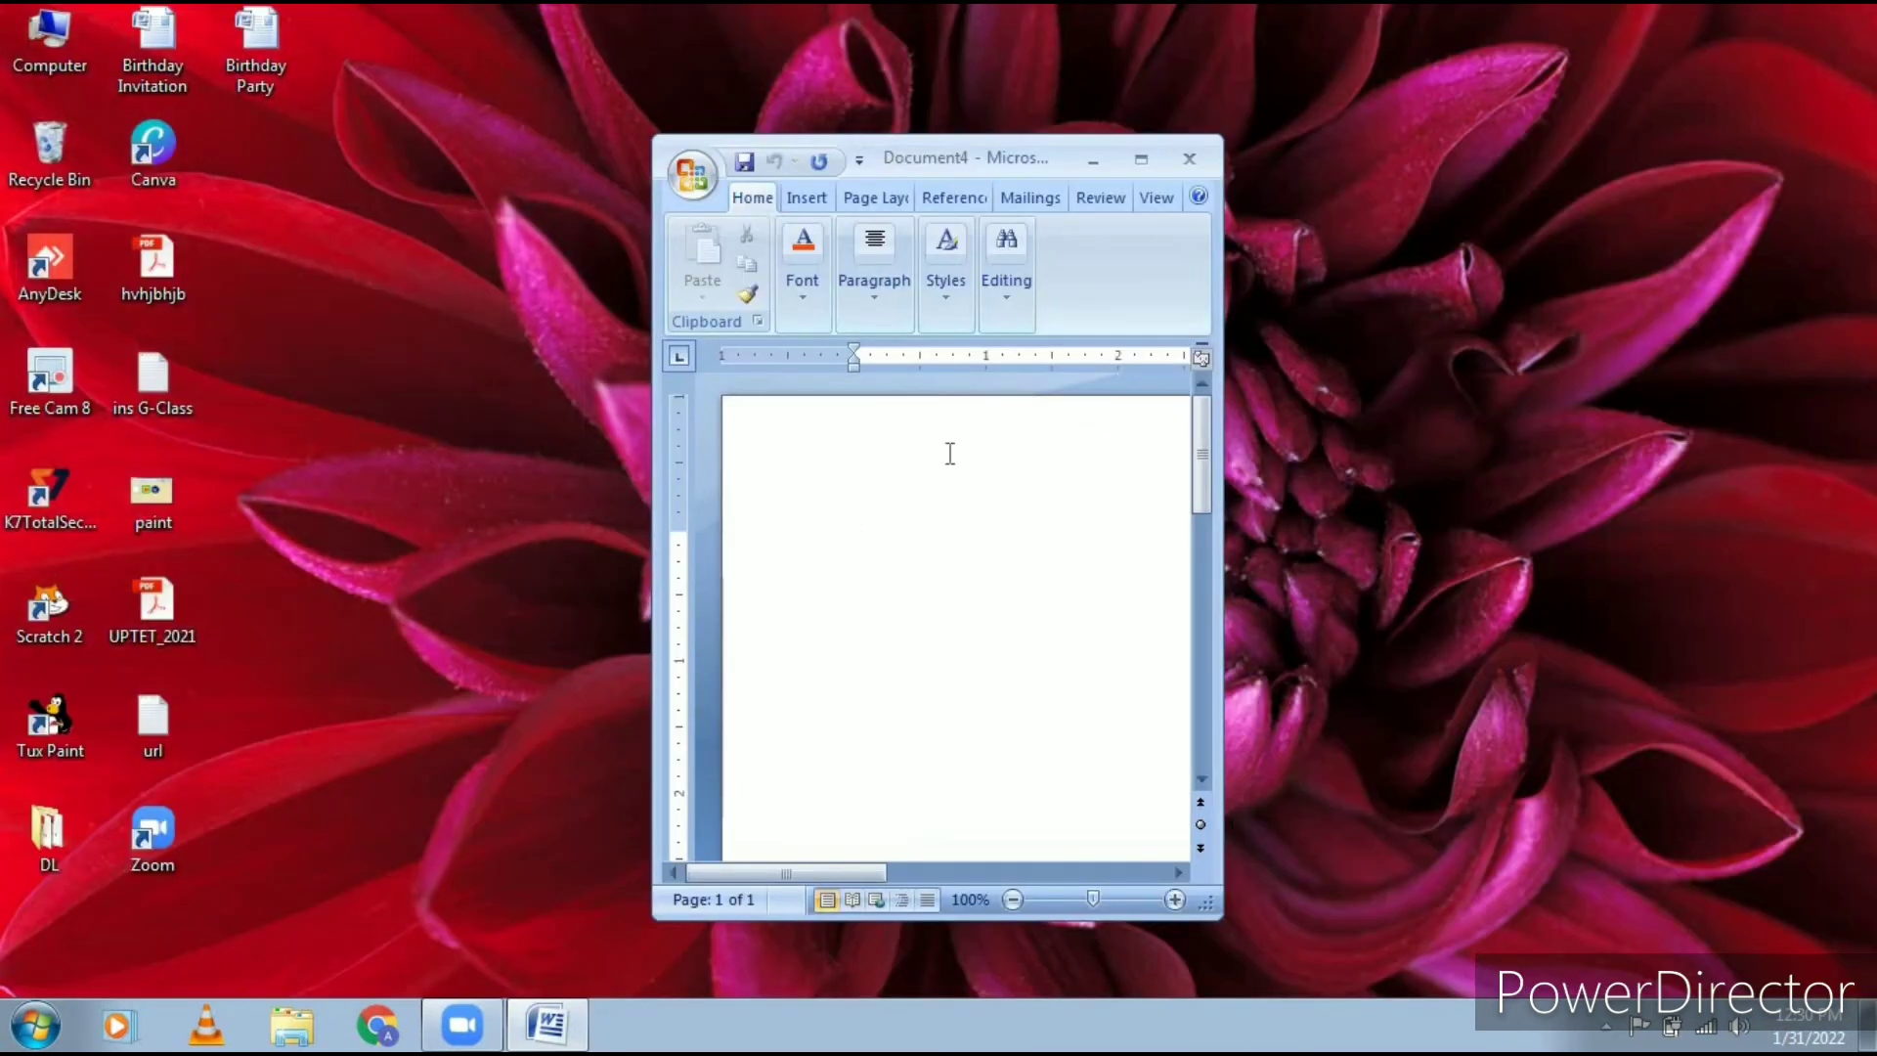
pyautogui.click(1140, 165)
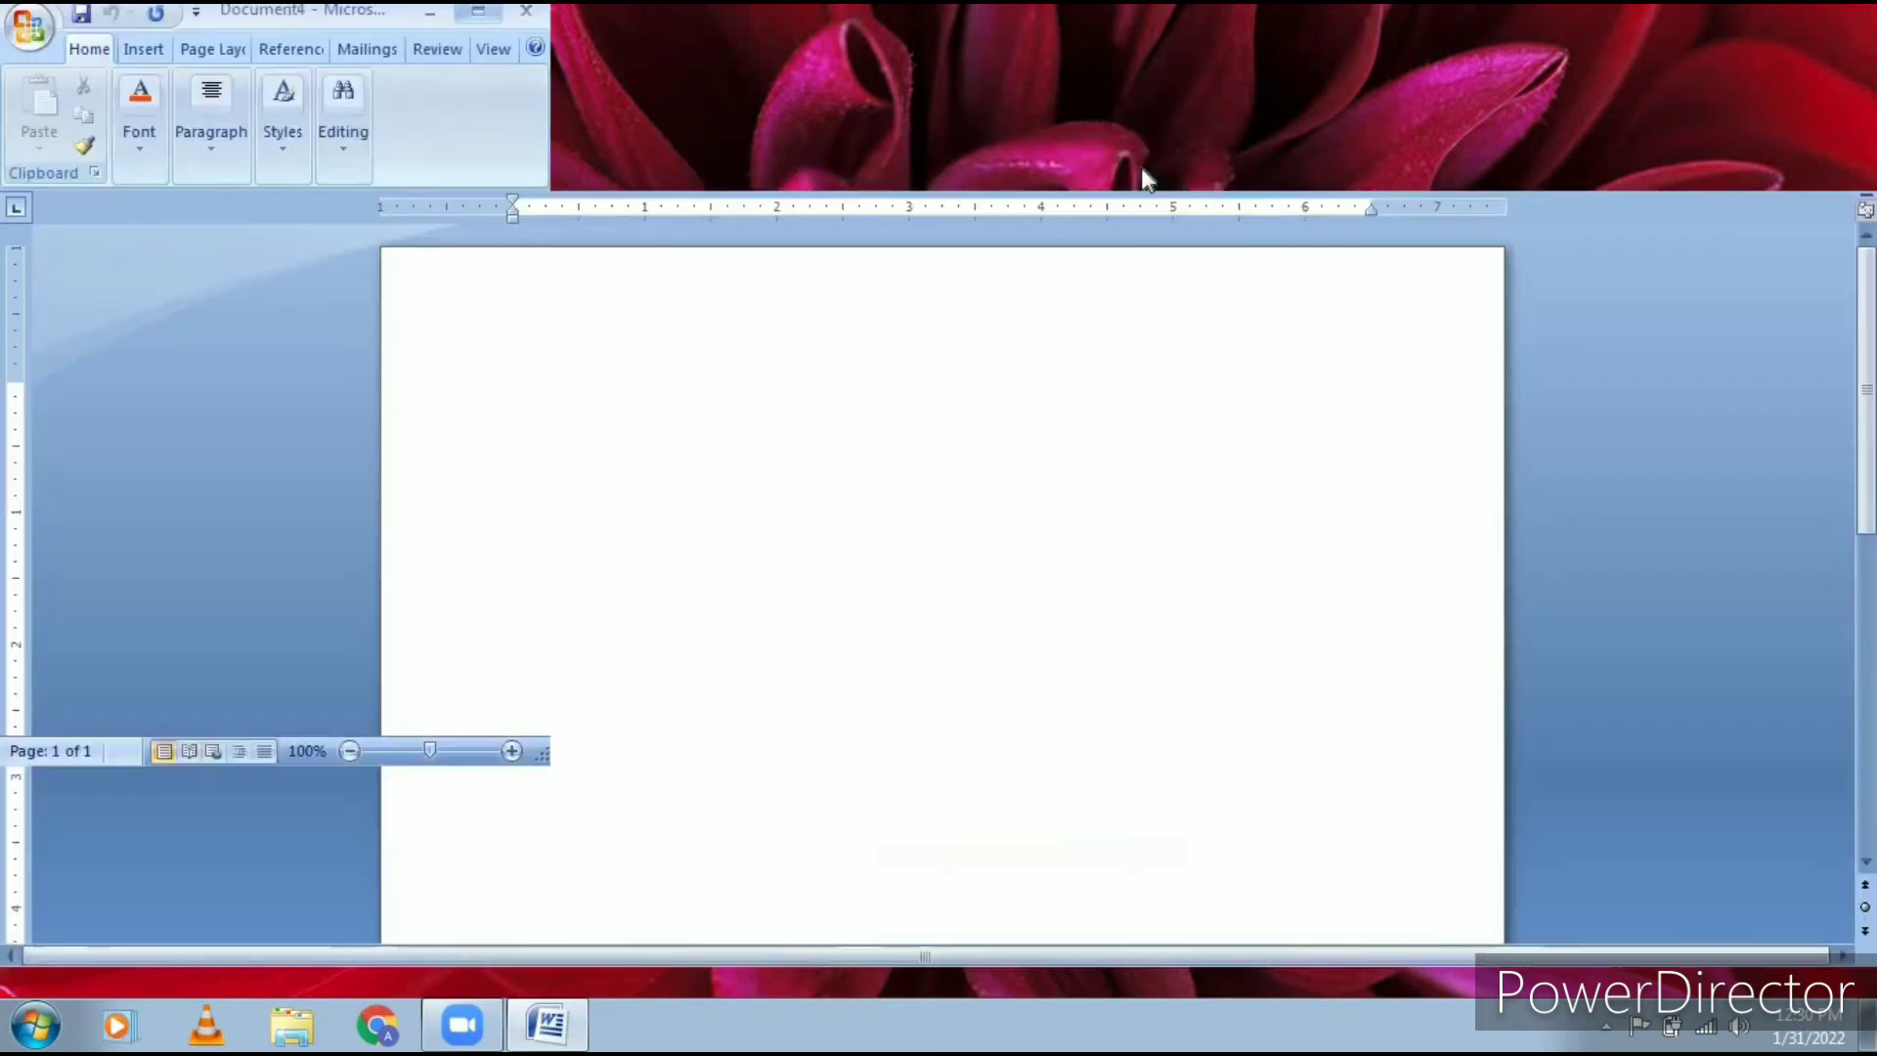
# Open the Birthday Party document from the recent documents, maximize its window, then close it and return to the blank document.
pyautogui.click(29, 27)
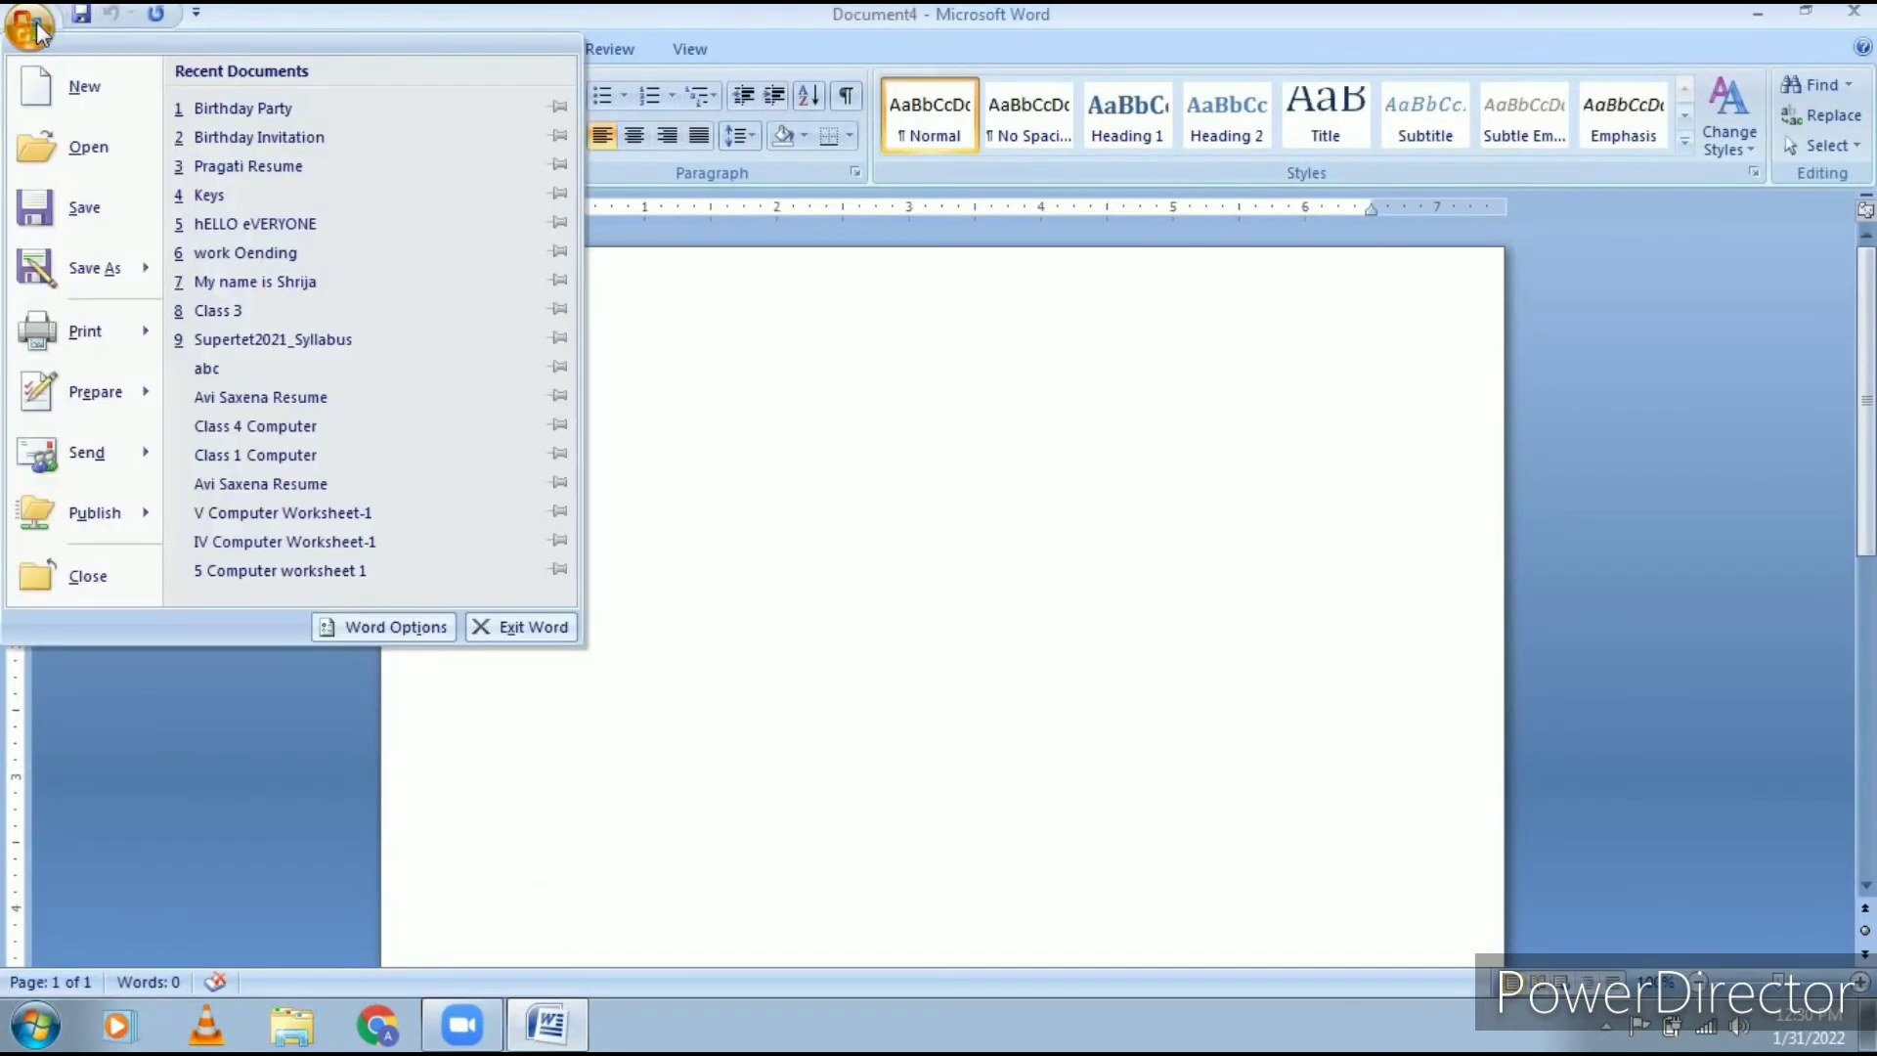
pyautogui.click(221, 109)
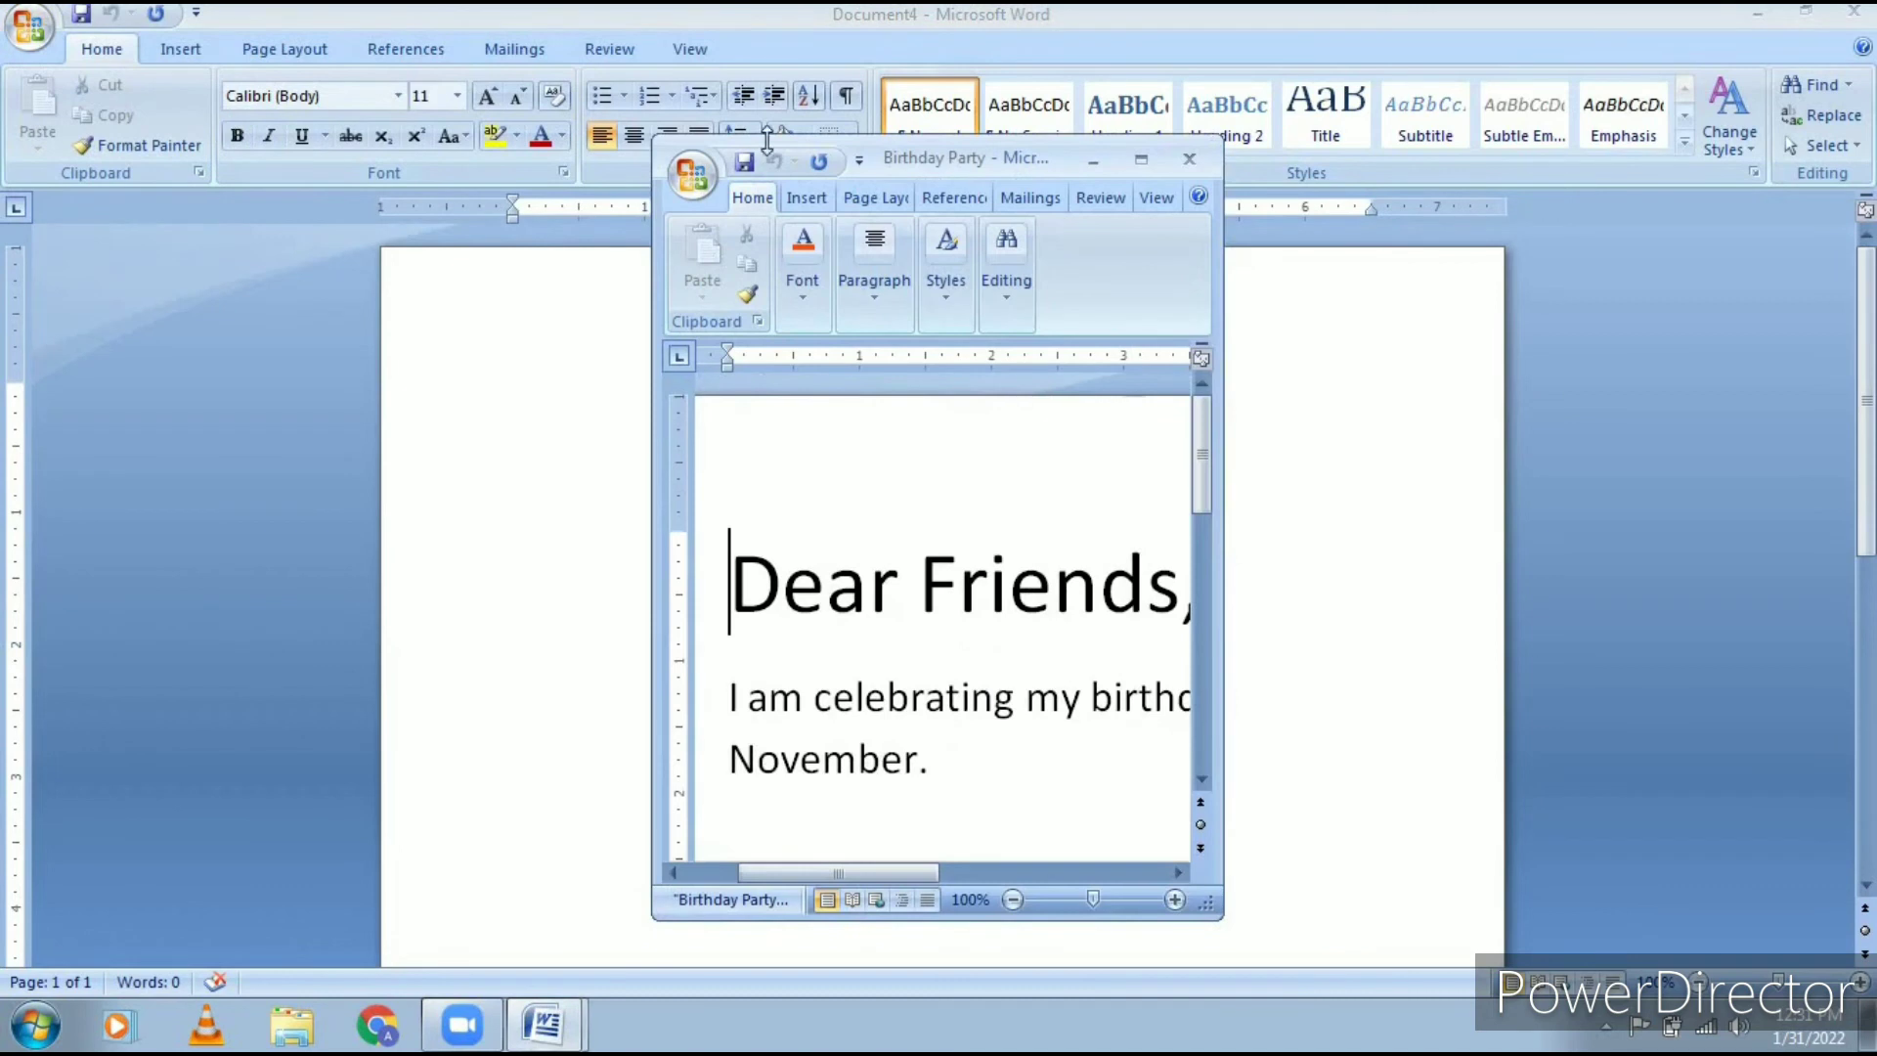
pyautogui.click(1140, 159)
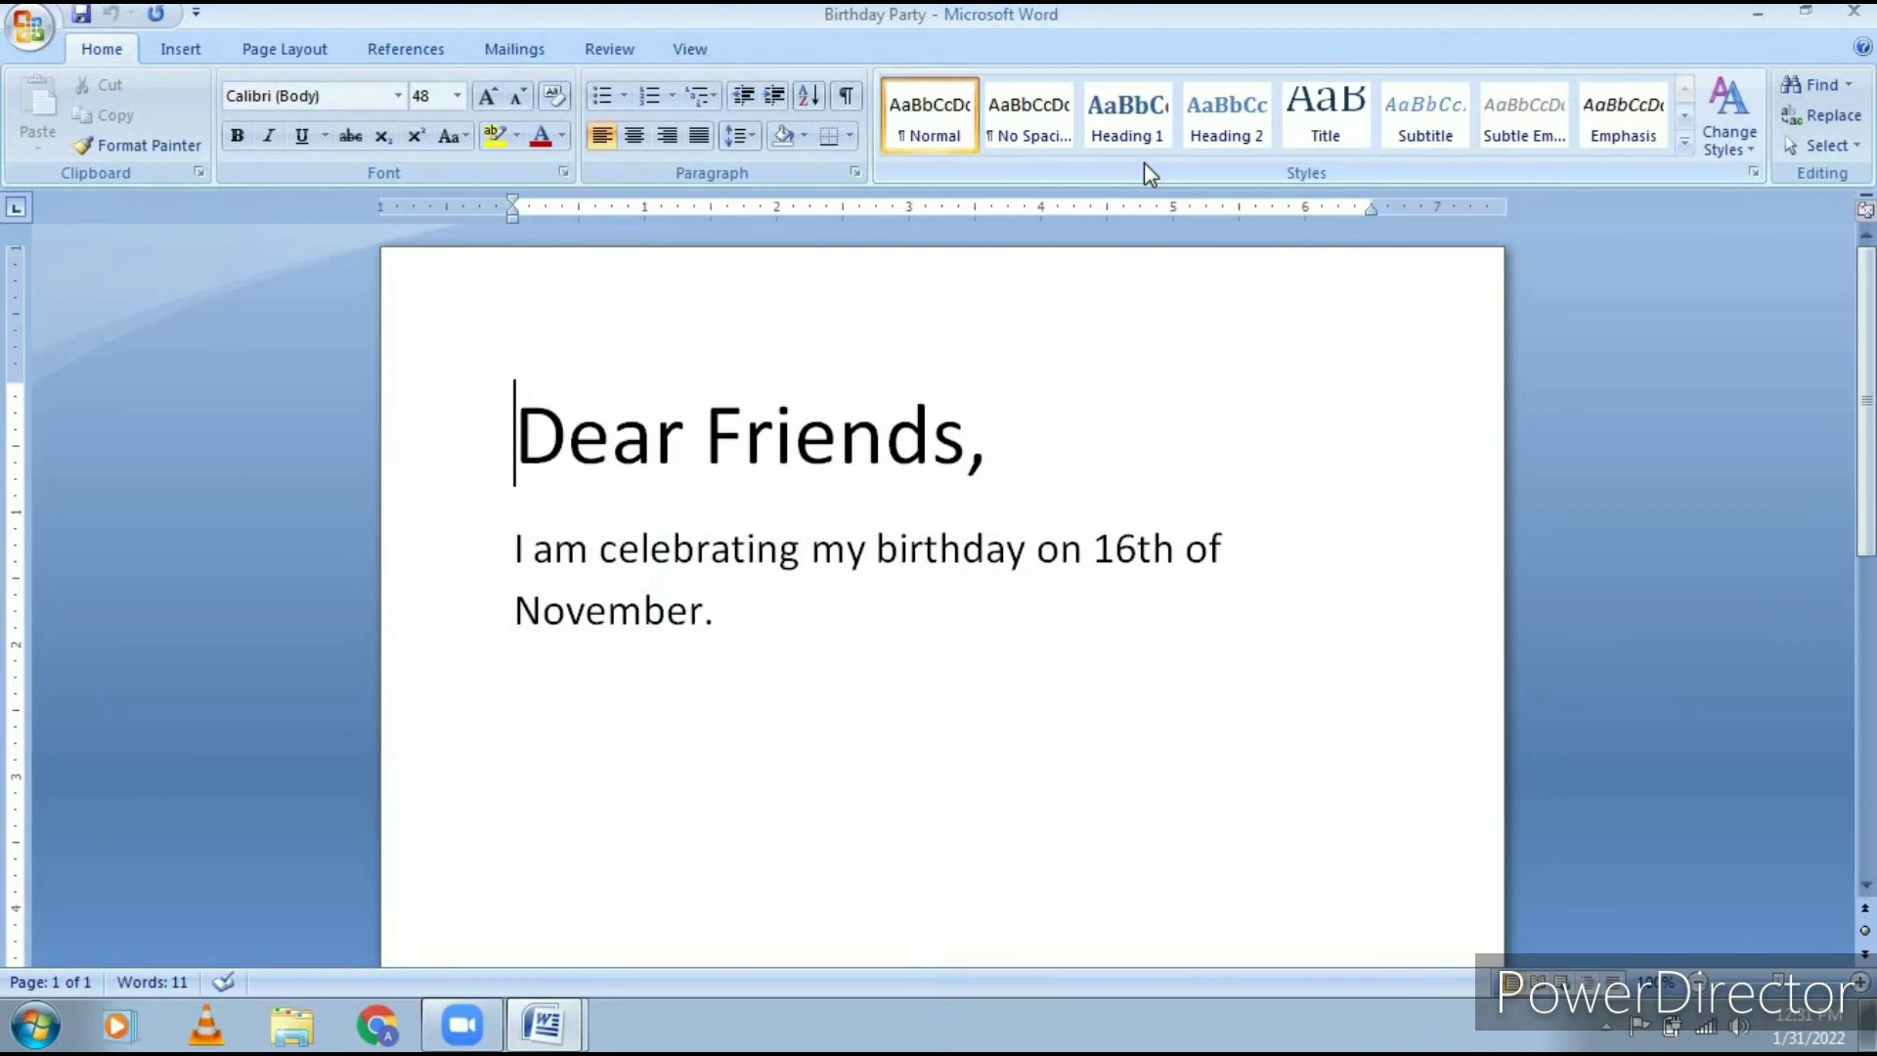
pyautogui.hotkey('ctrl', 'n')
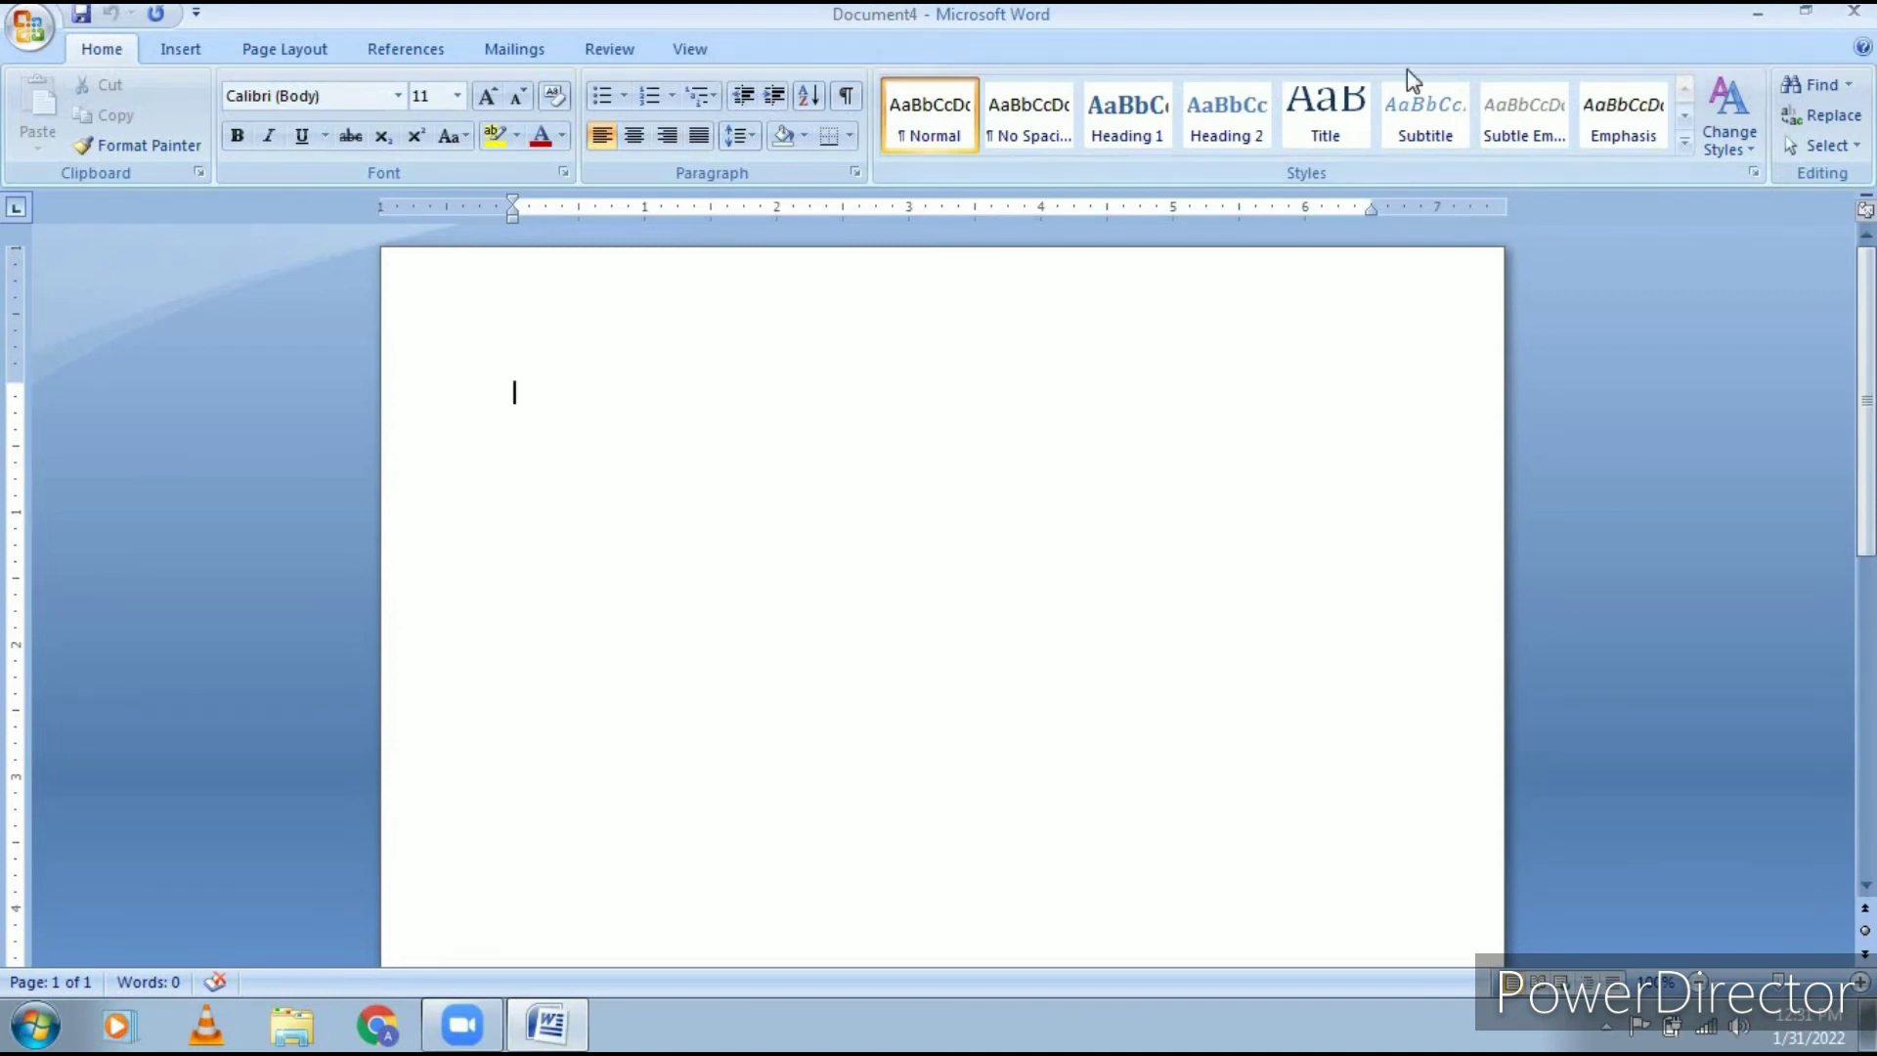
# Exit Word from the blank document without saving anything.
pyautogui.click(26, 37)
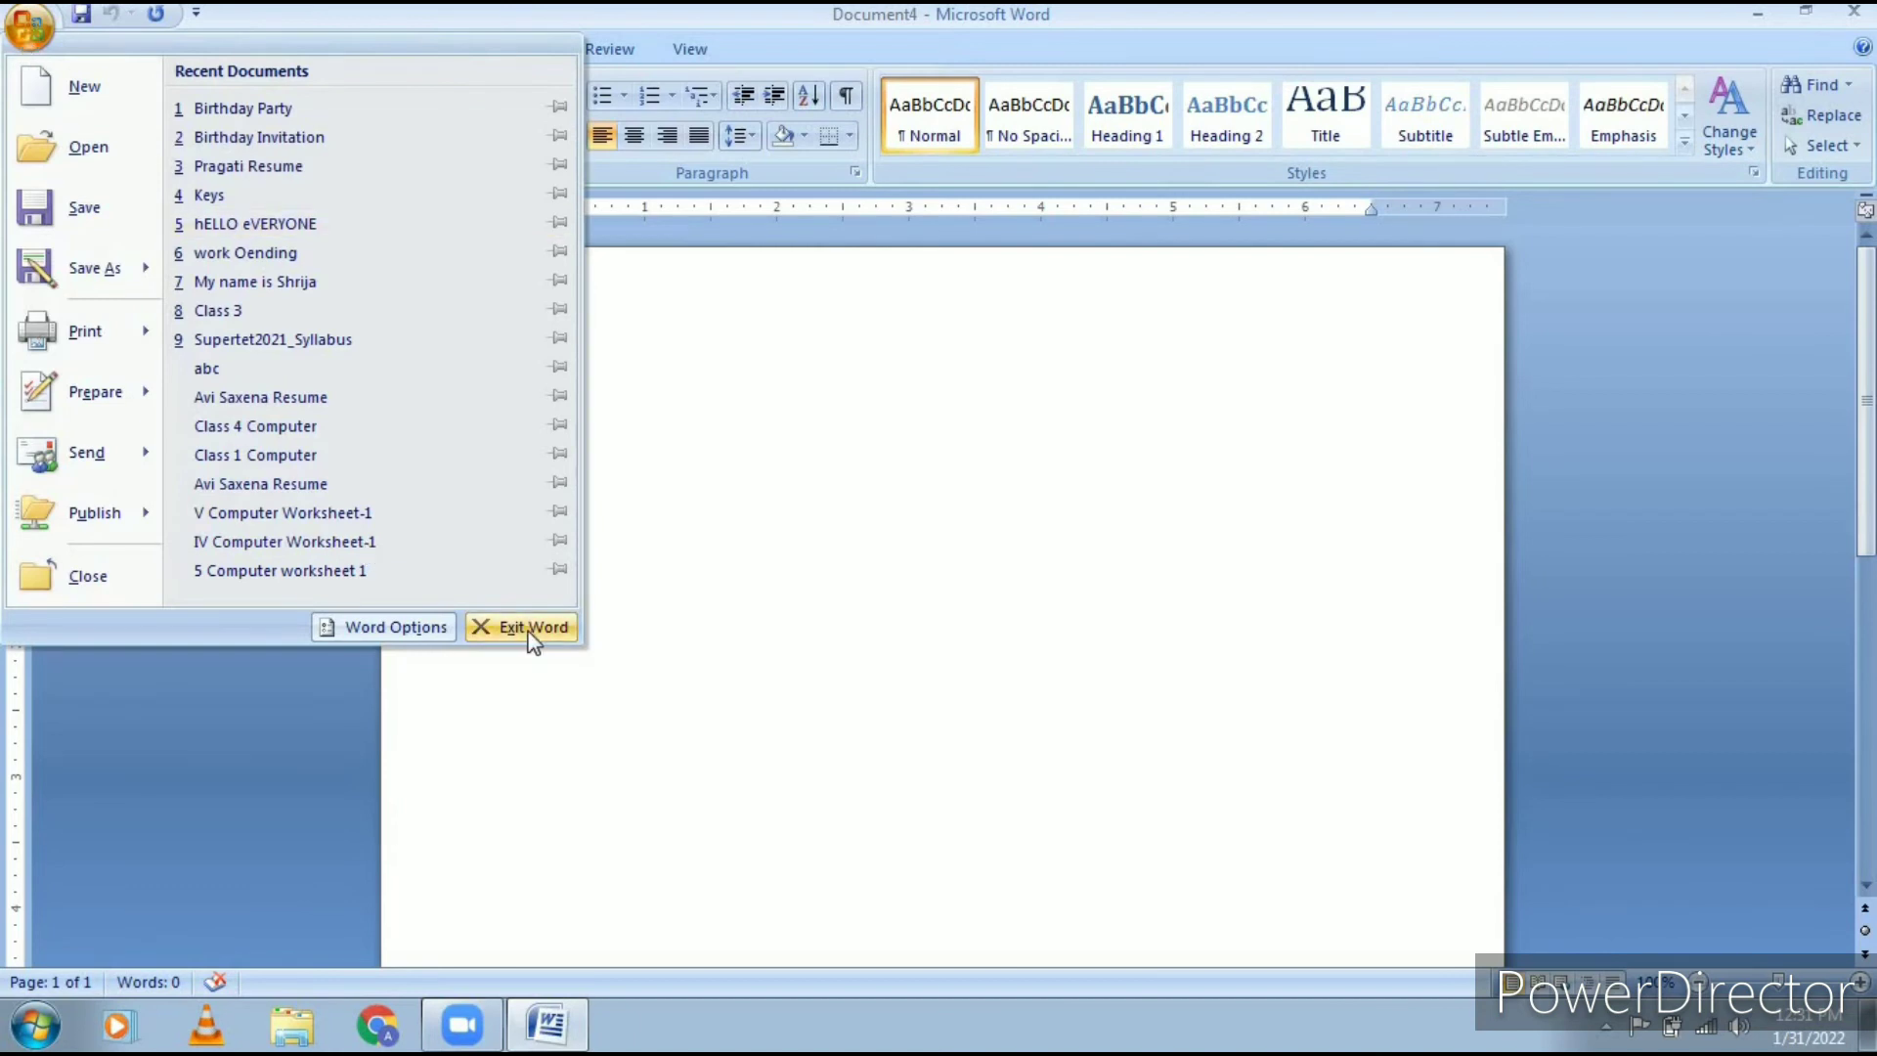
pyautogui.click(561, 698)
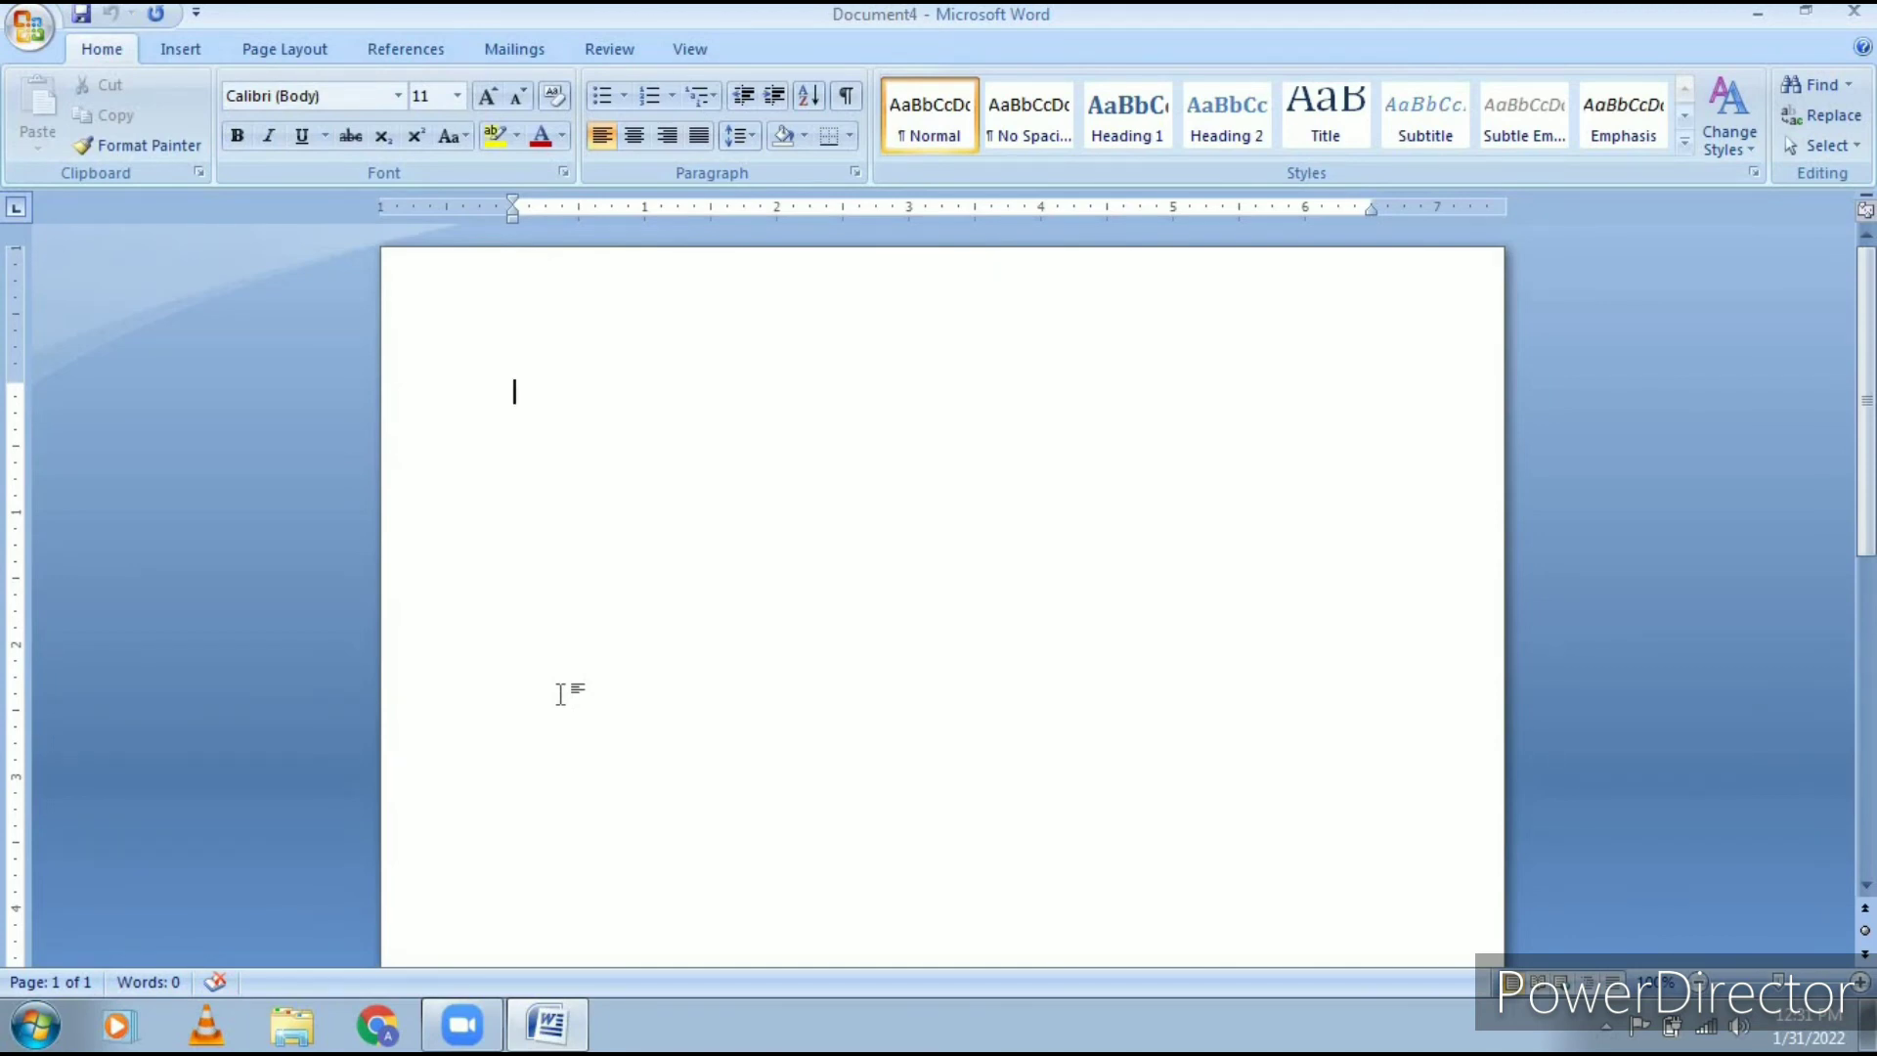
pyautogui.press('alt')
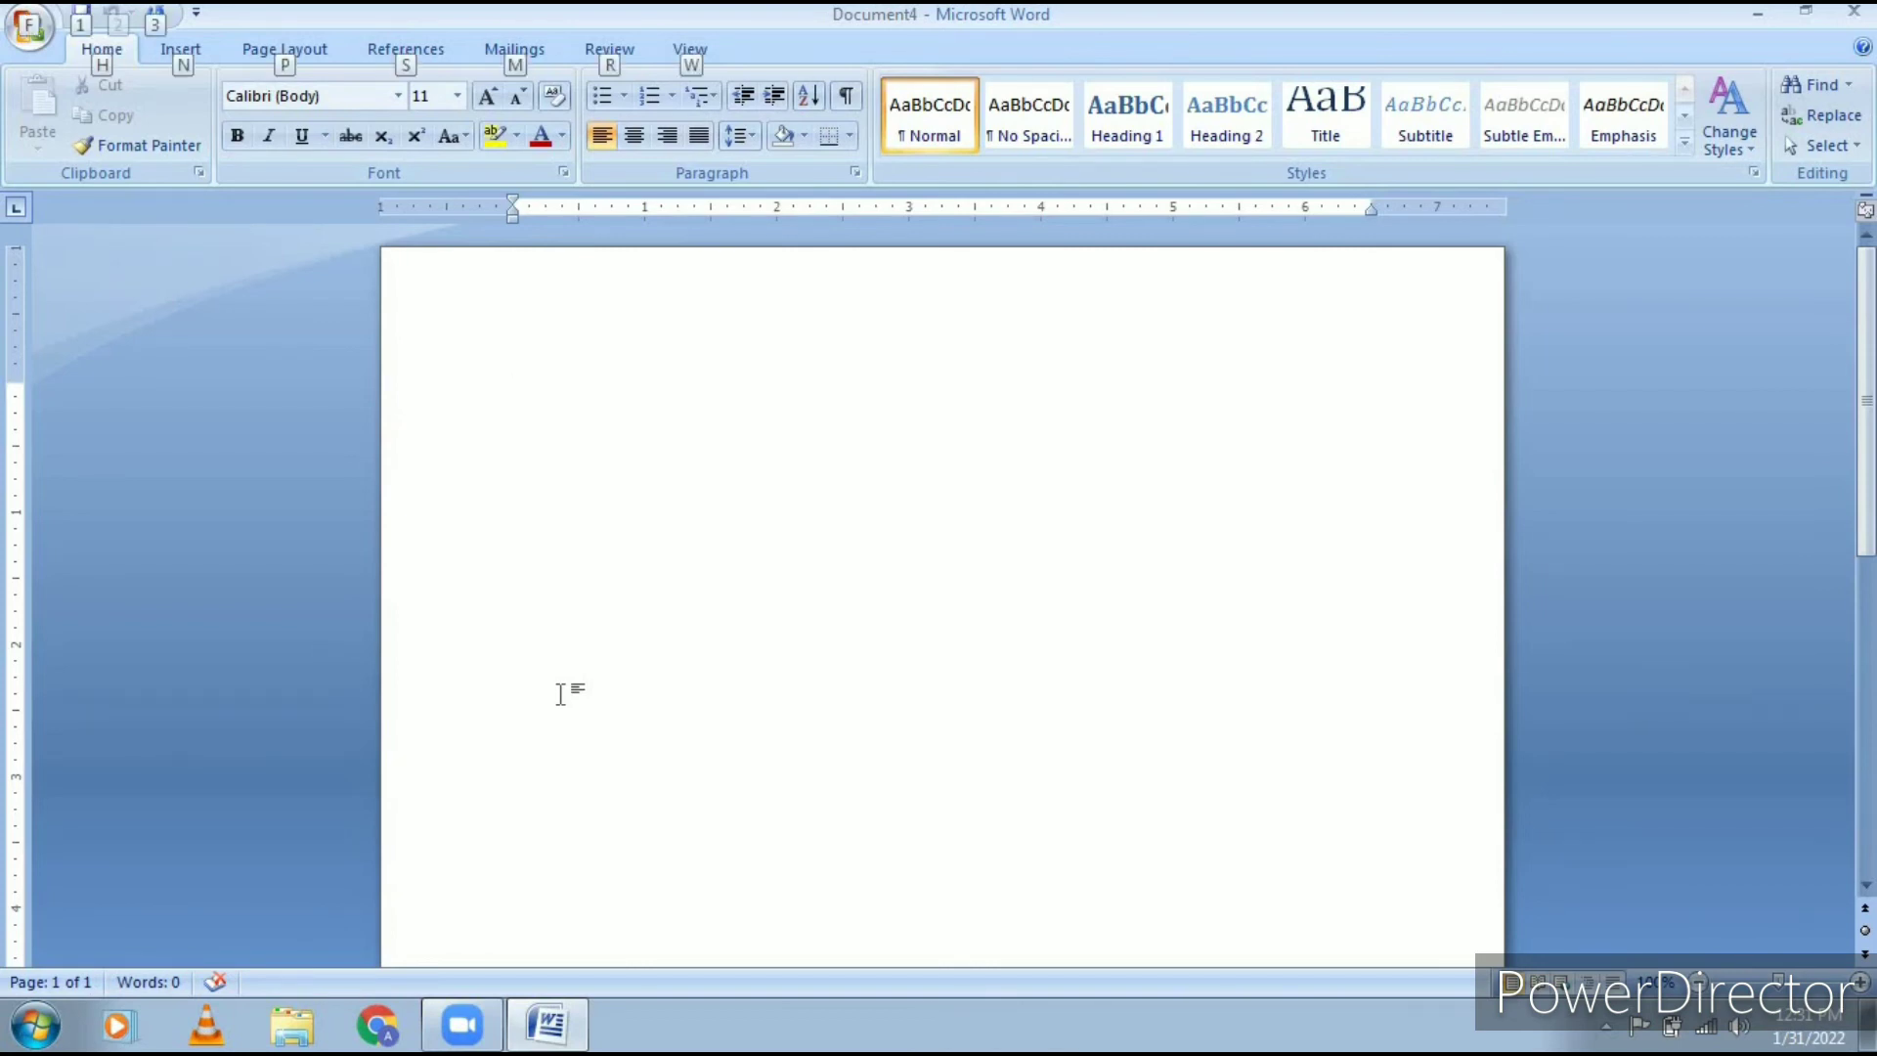
pyautogui.hotkey('alt', 'F4')
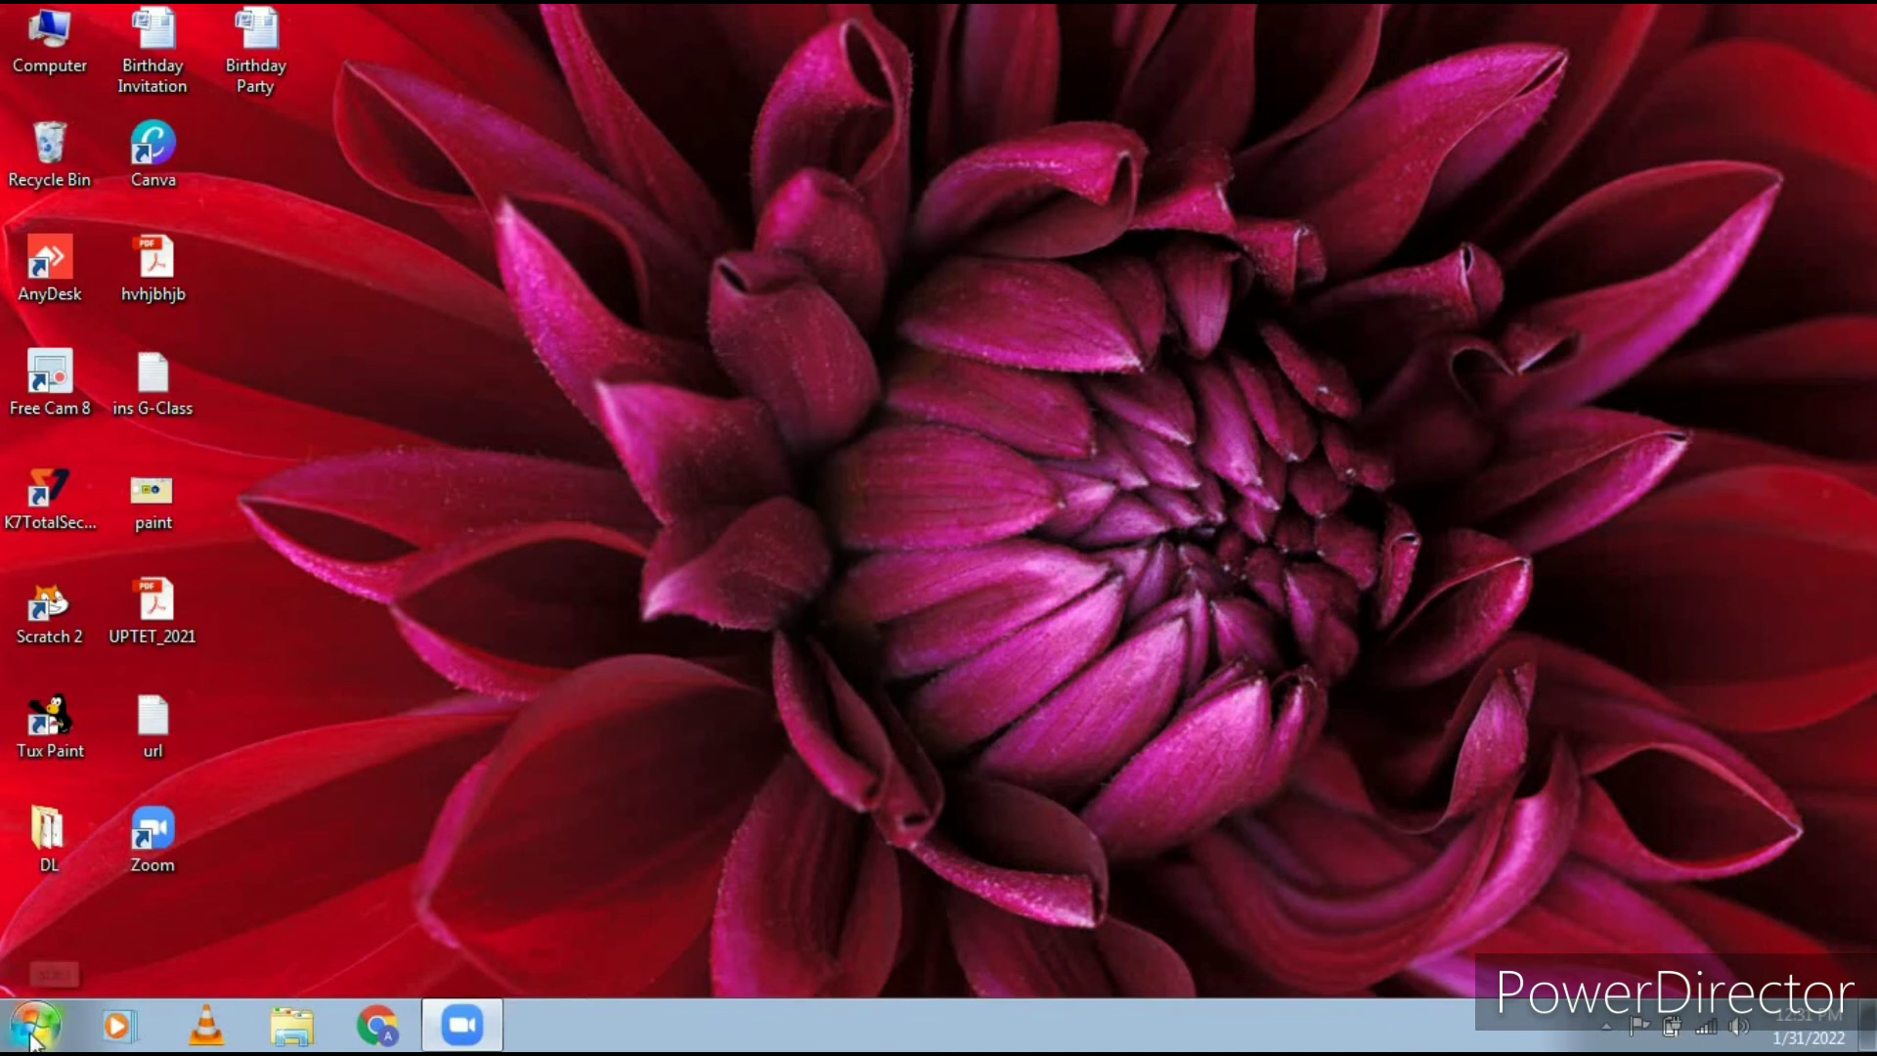
# Reopen the Birthday Party document from Word's recent files on the desktop system and maximize its window.
pyautogui.click(39, 999)
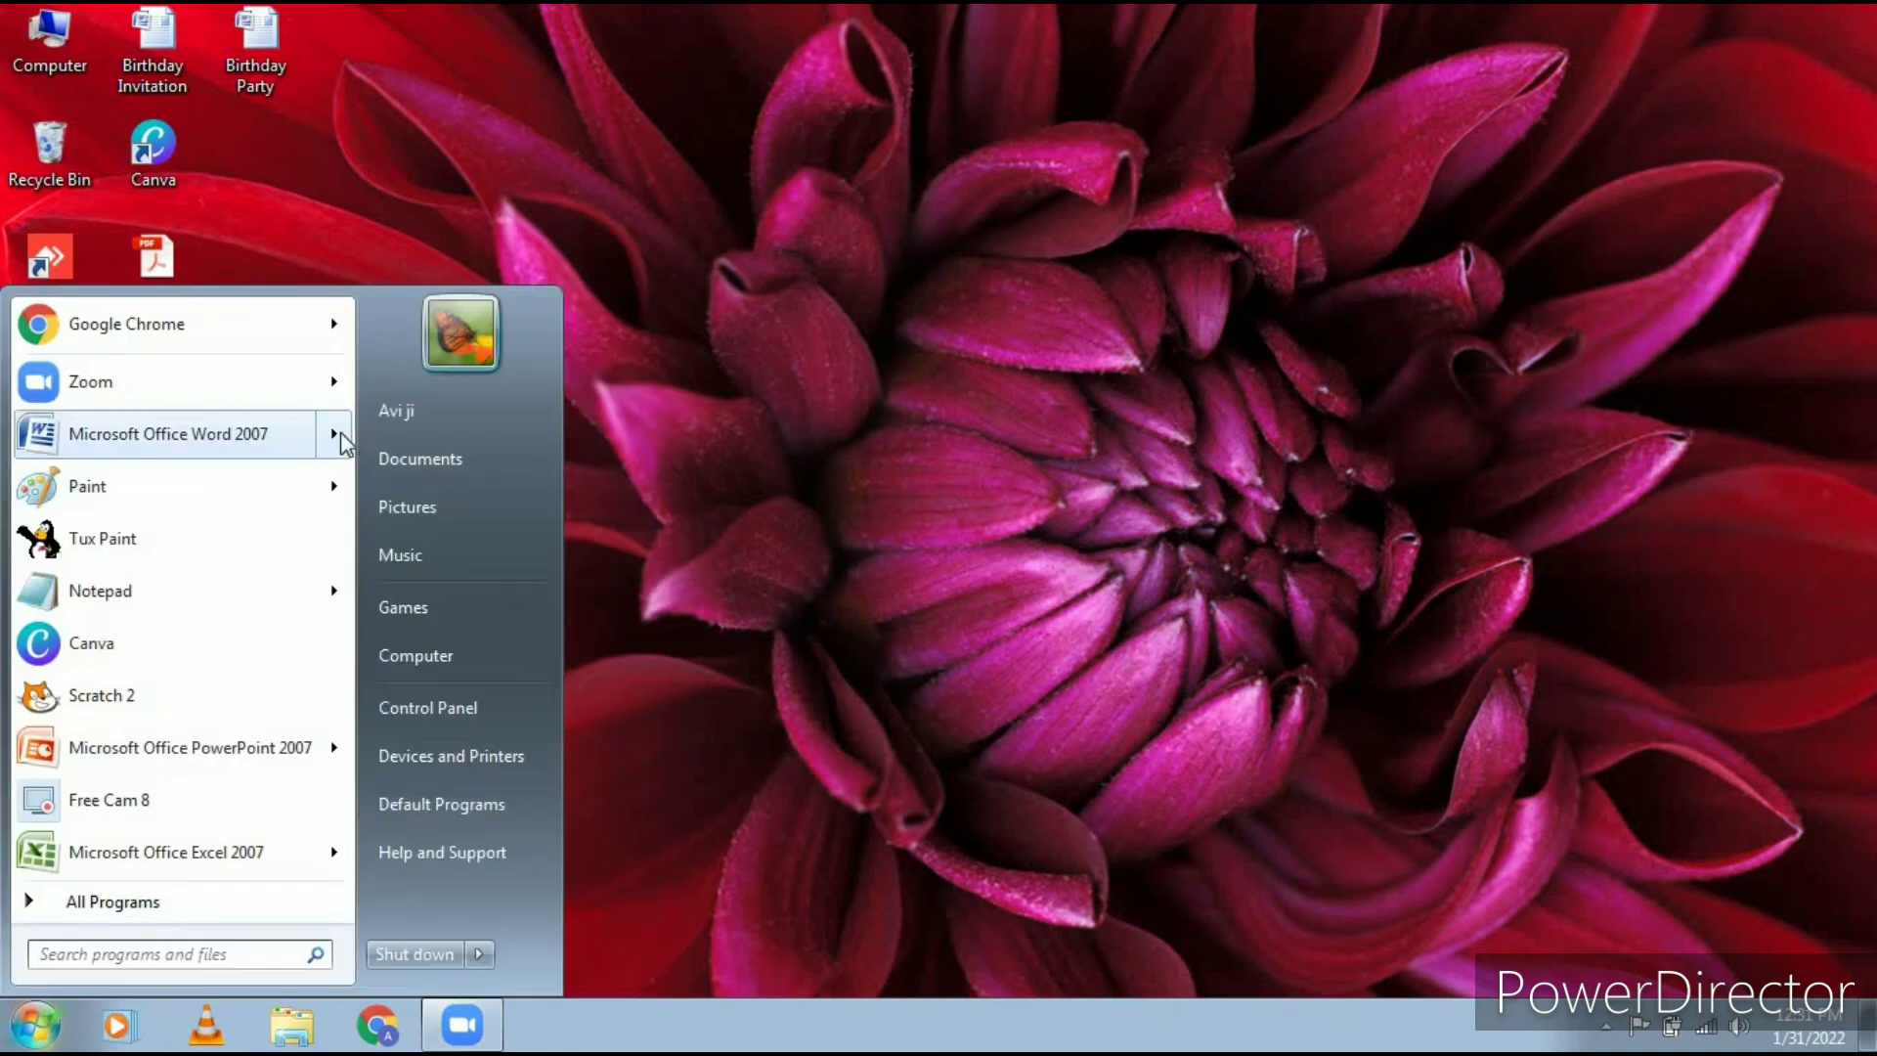
pyautogui.click(340, 432)
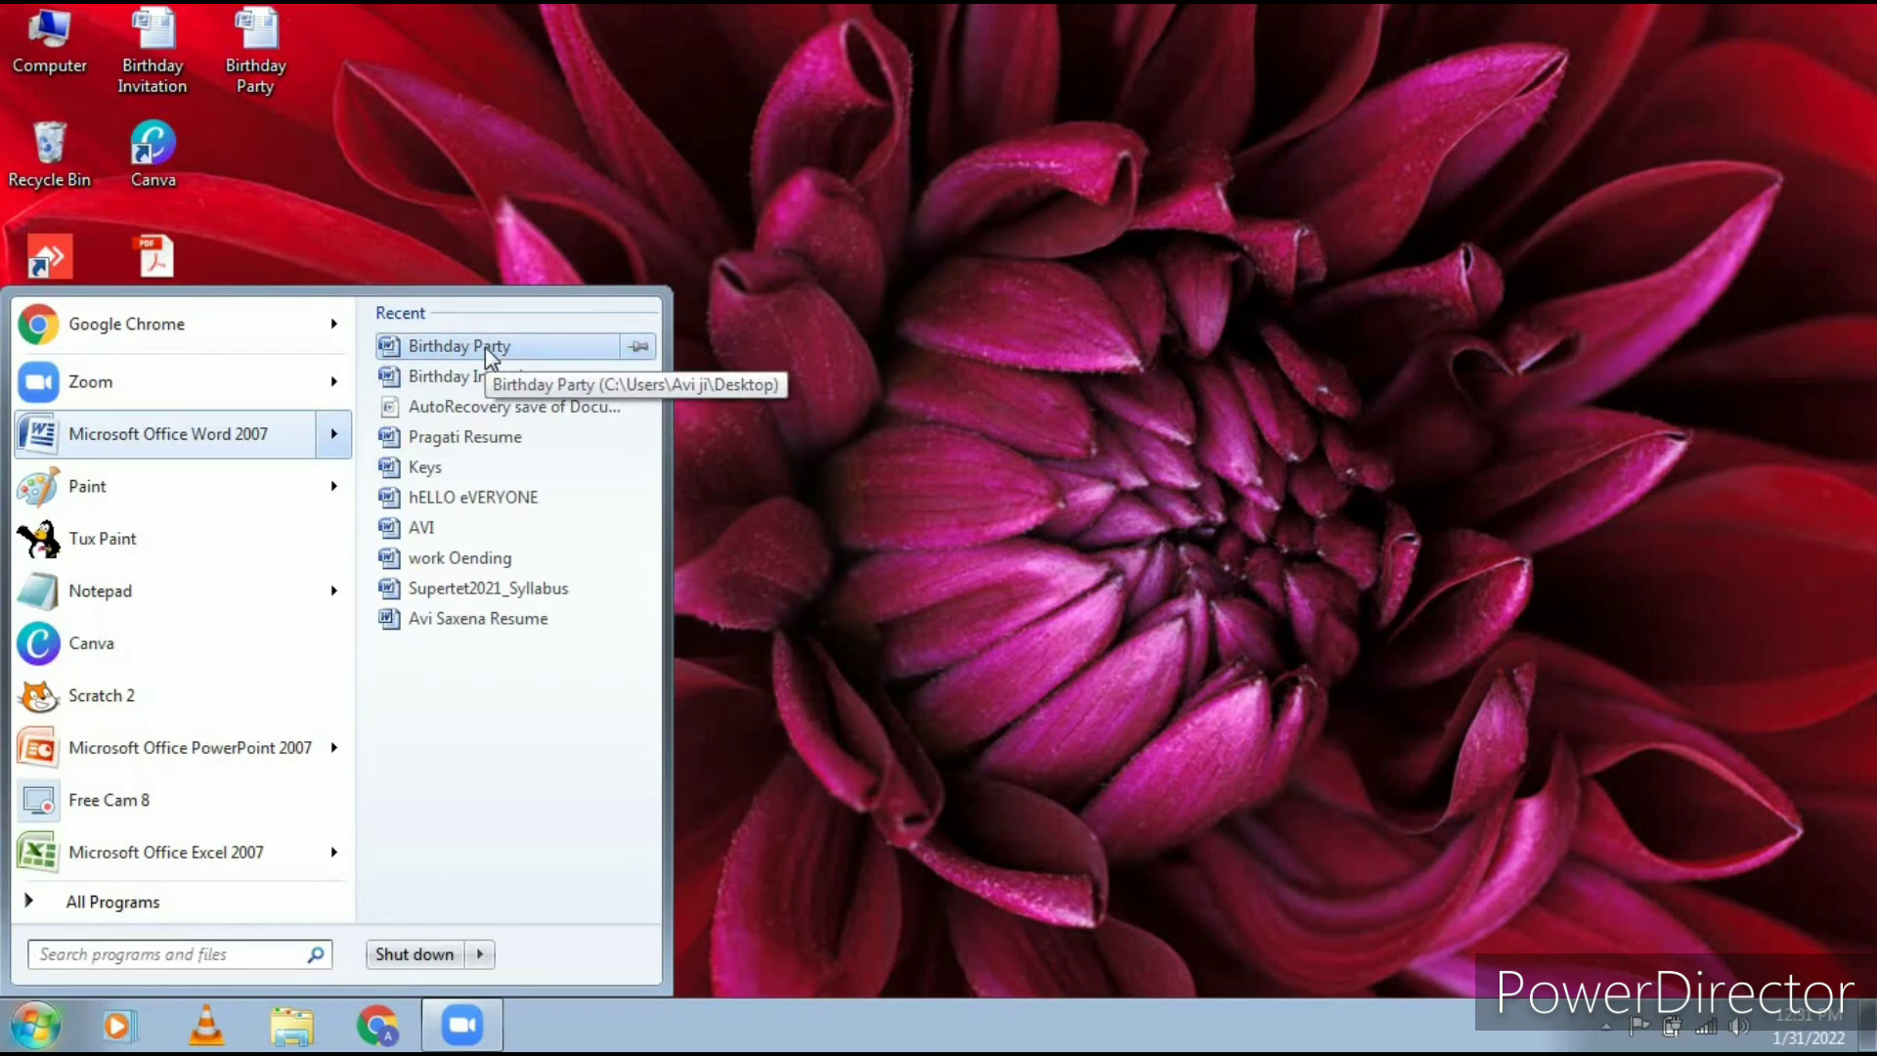
pyautogui.click(491, 347)
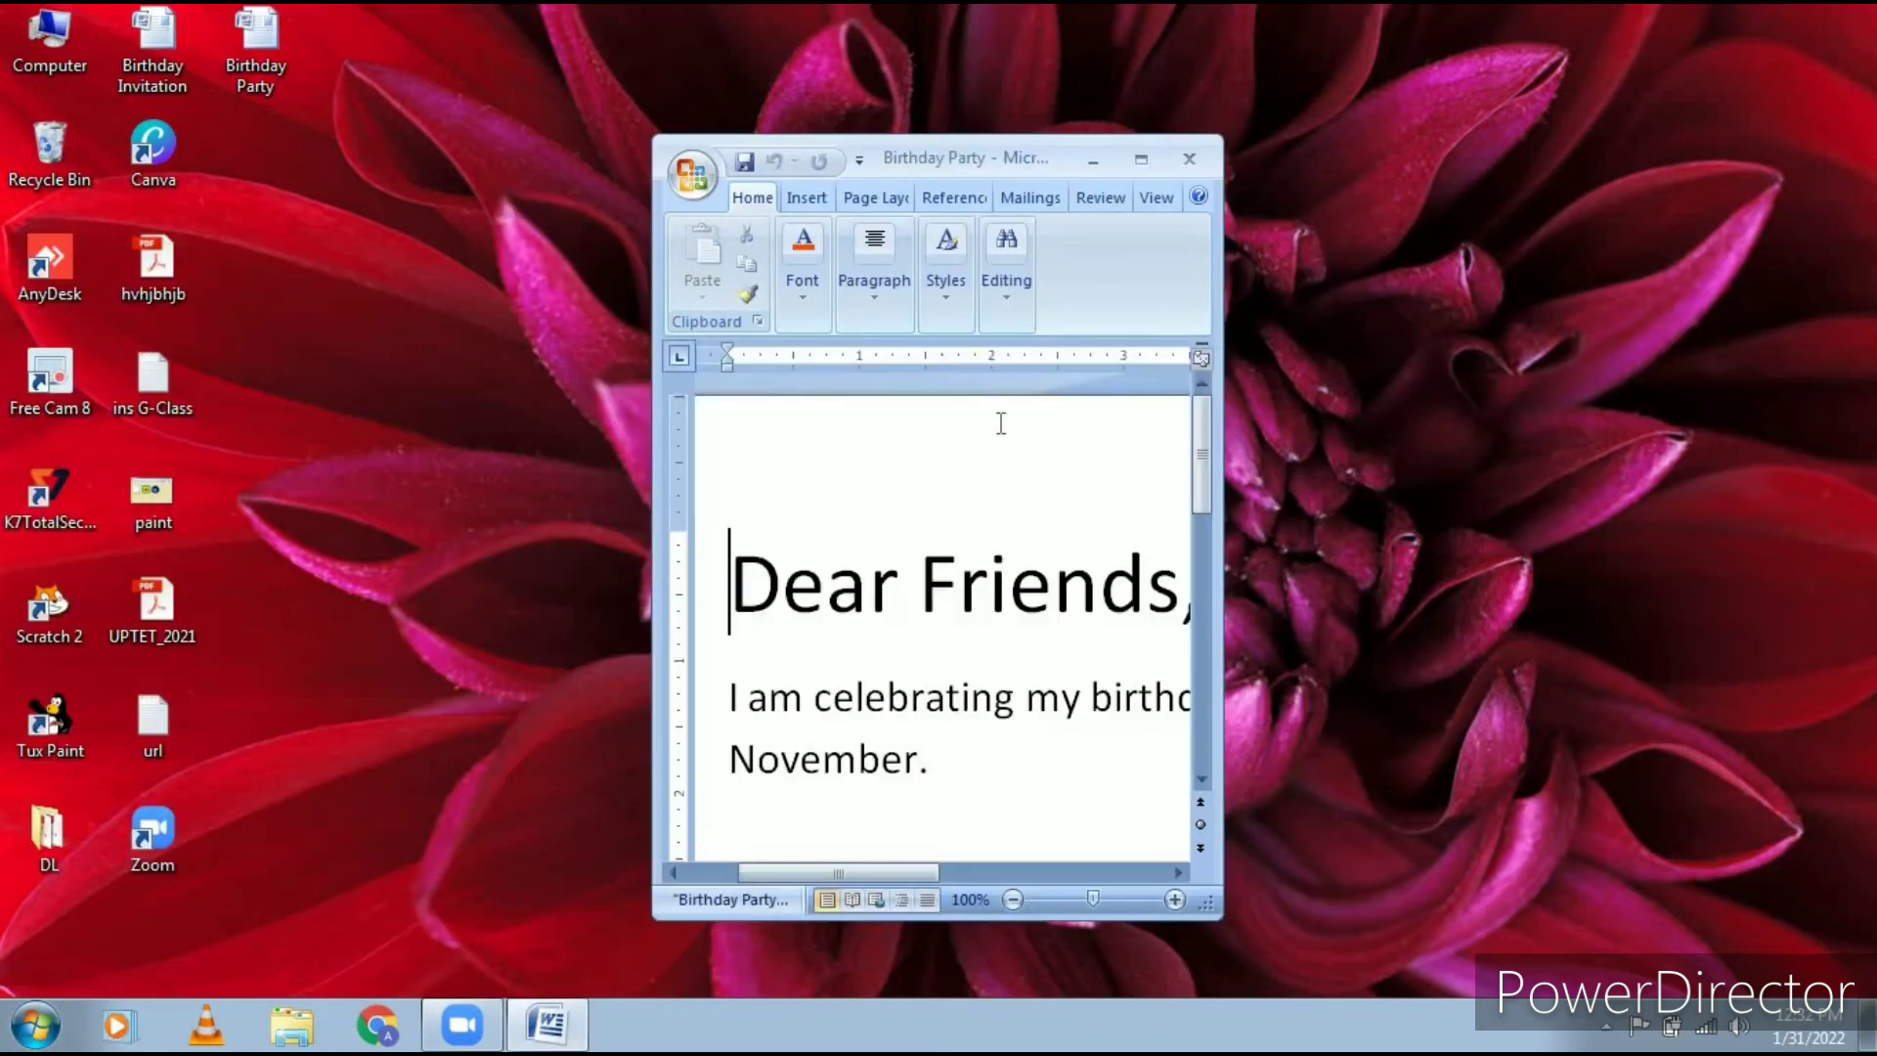
pyautogui.click(1140, 156)
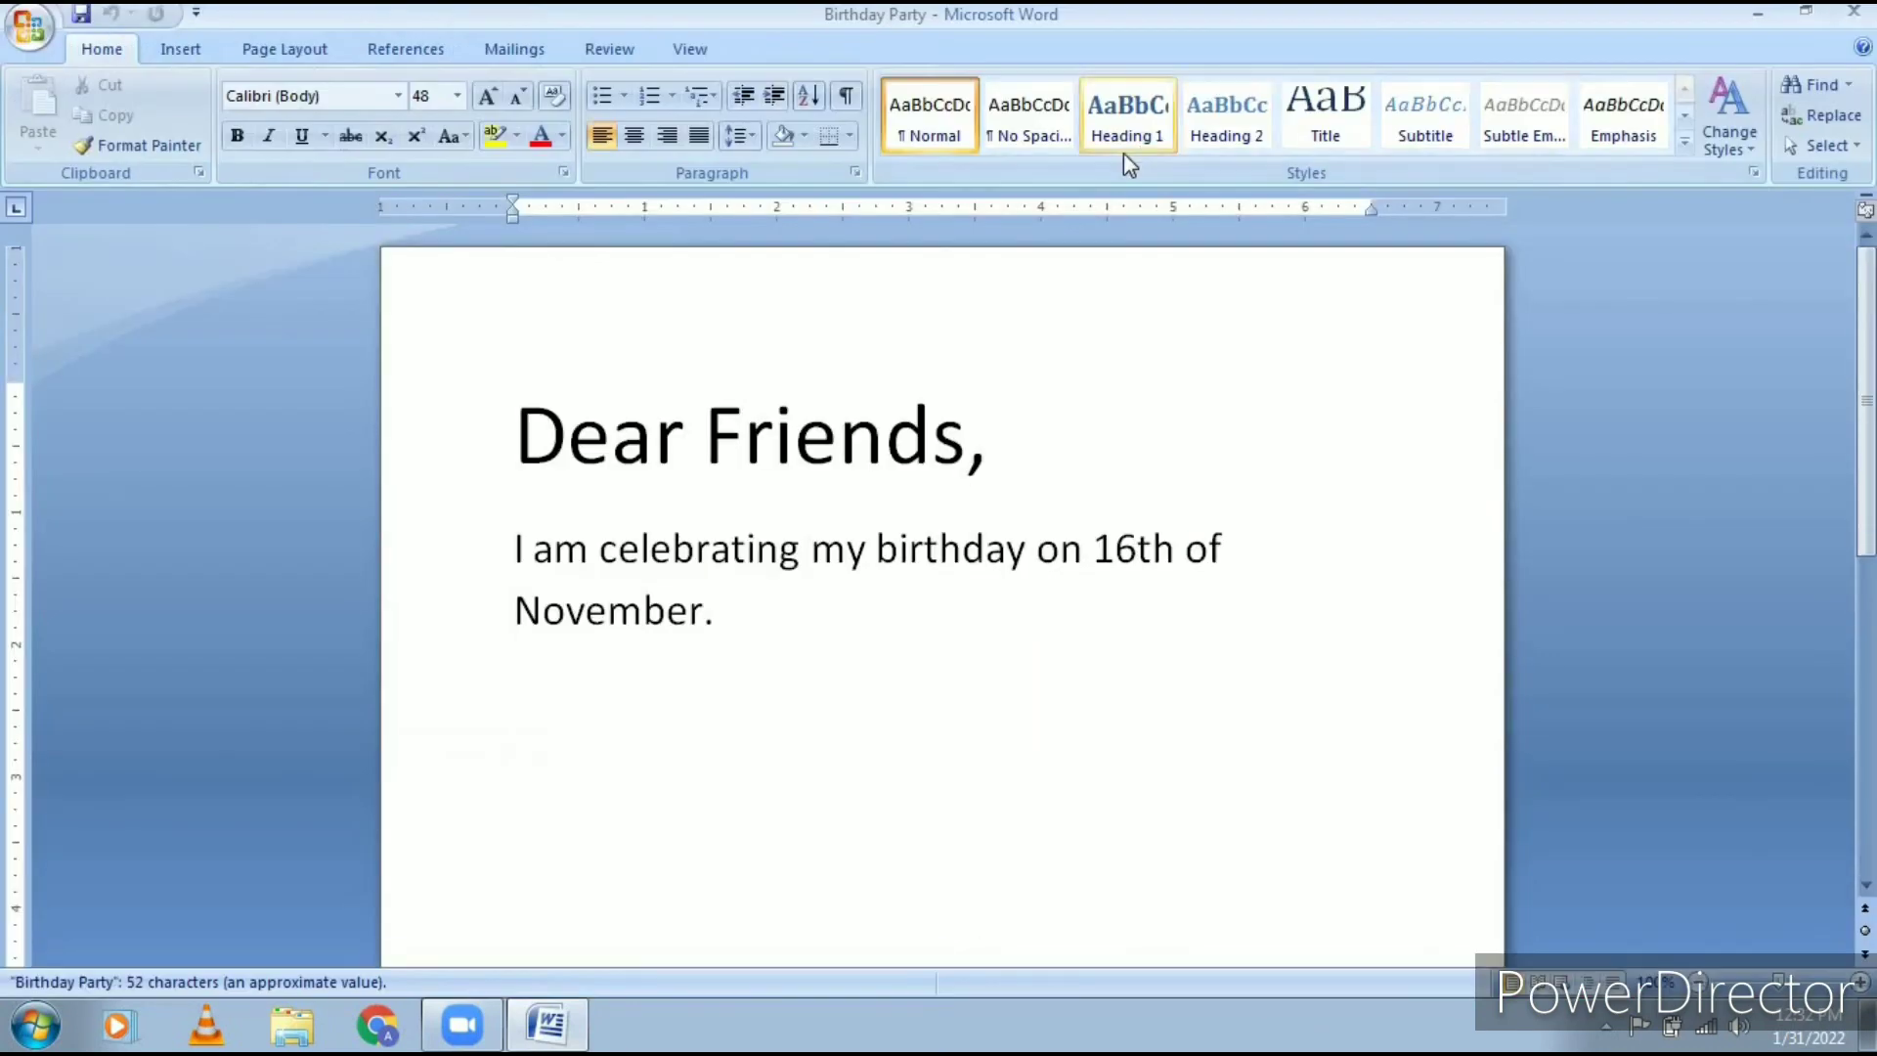
# Open the Birthday Invitation document from the recent documents list, then close its window.
pyautogui.click(27, 41)
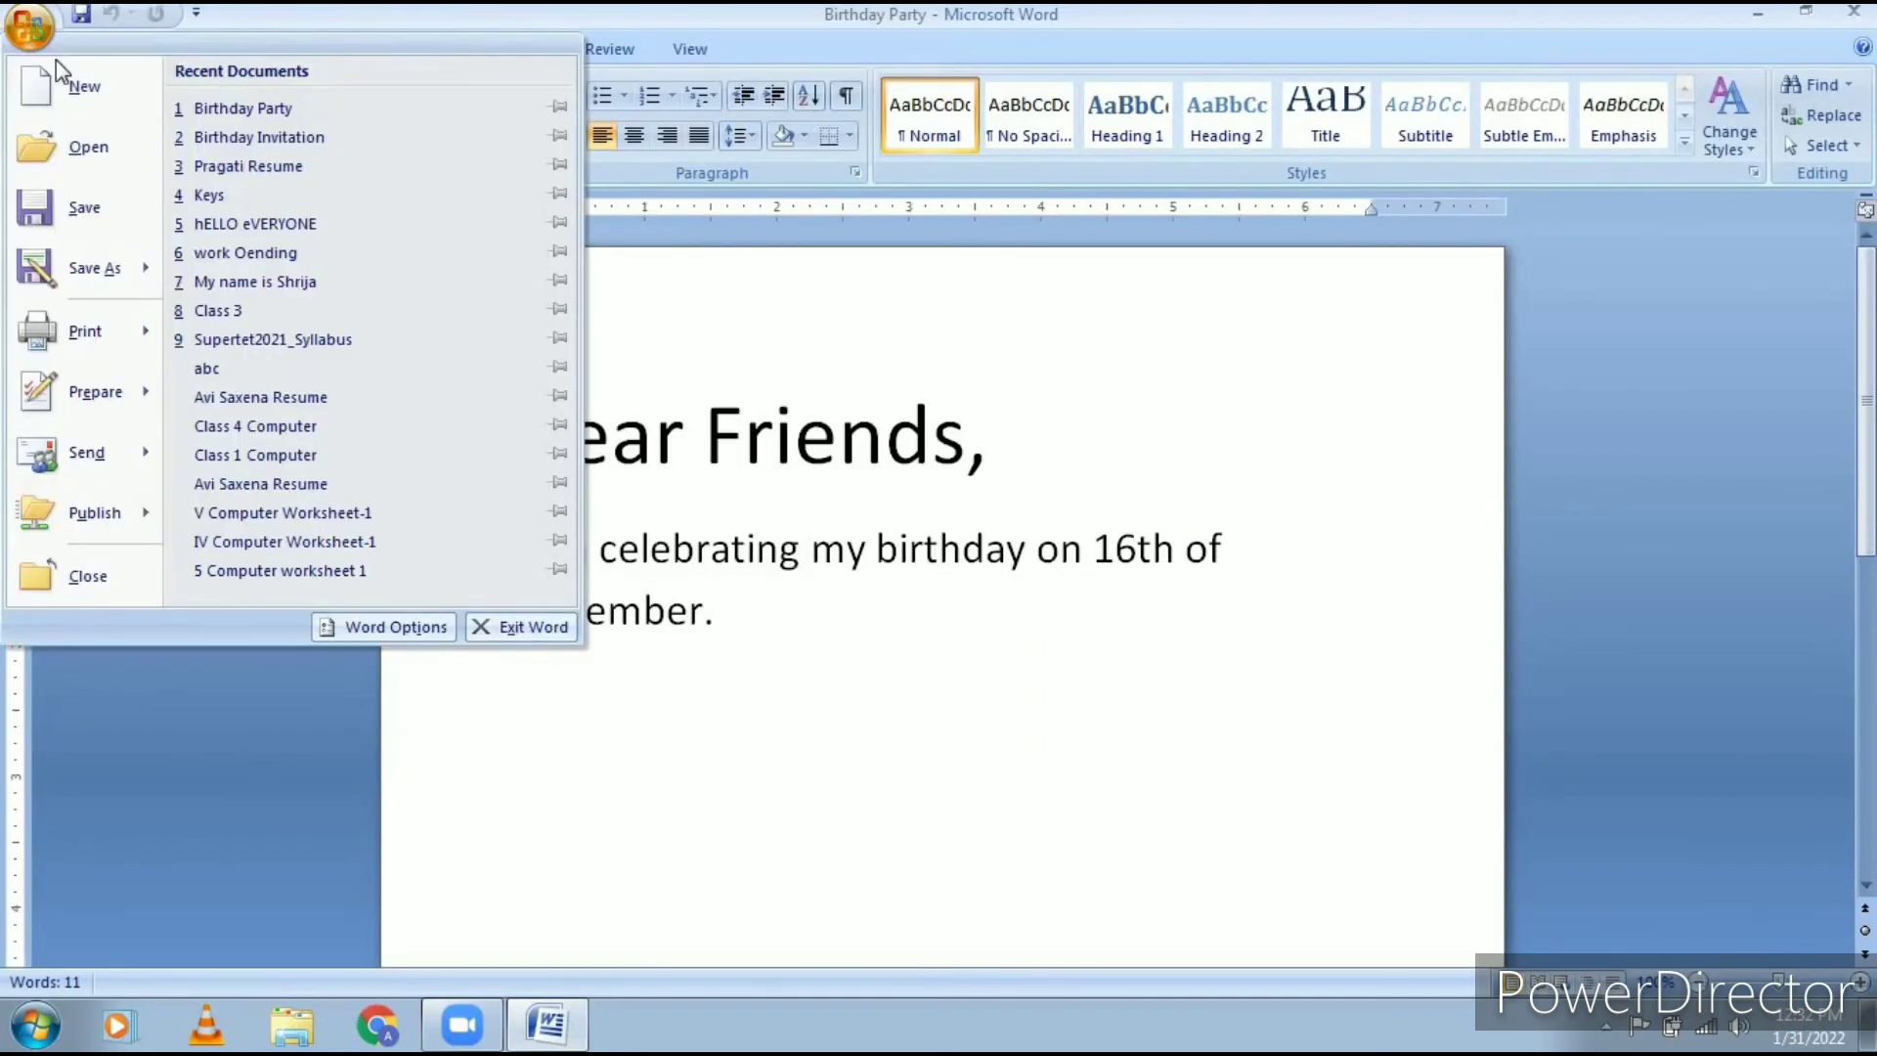
pyautogui.click(284, 143)
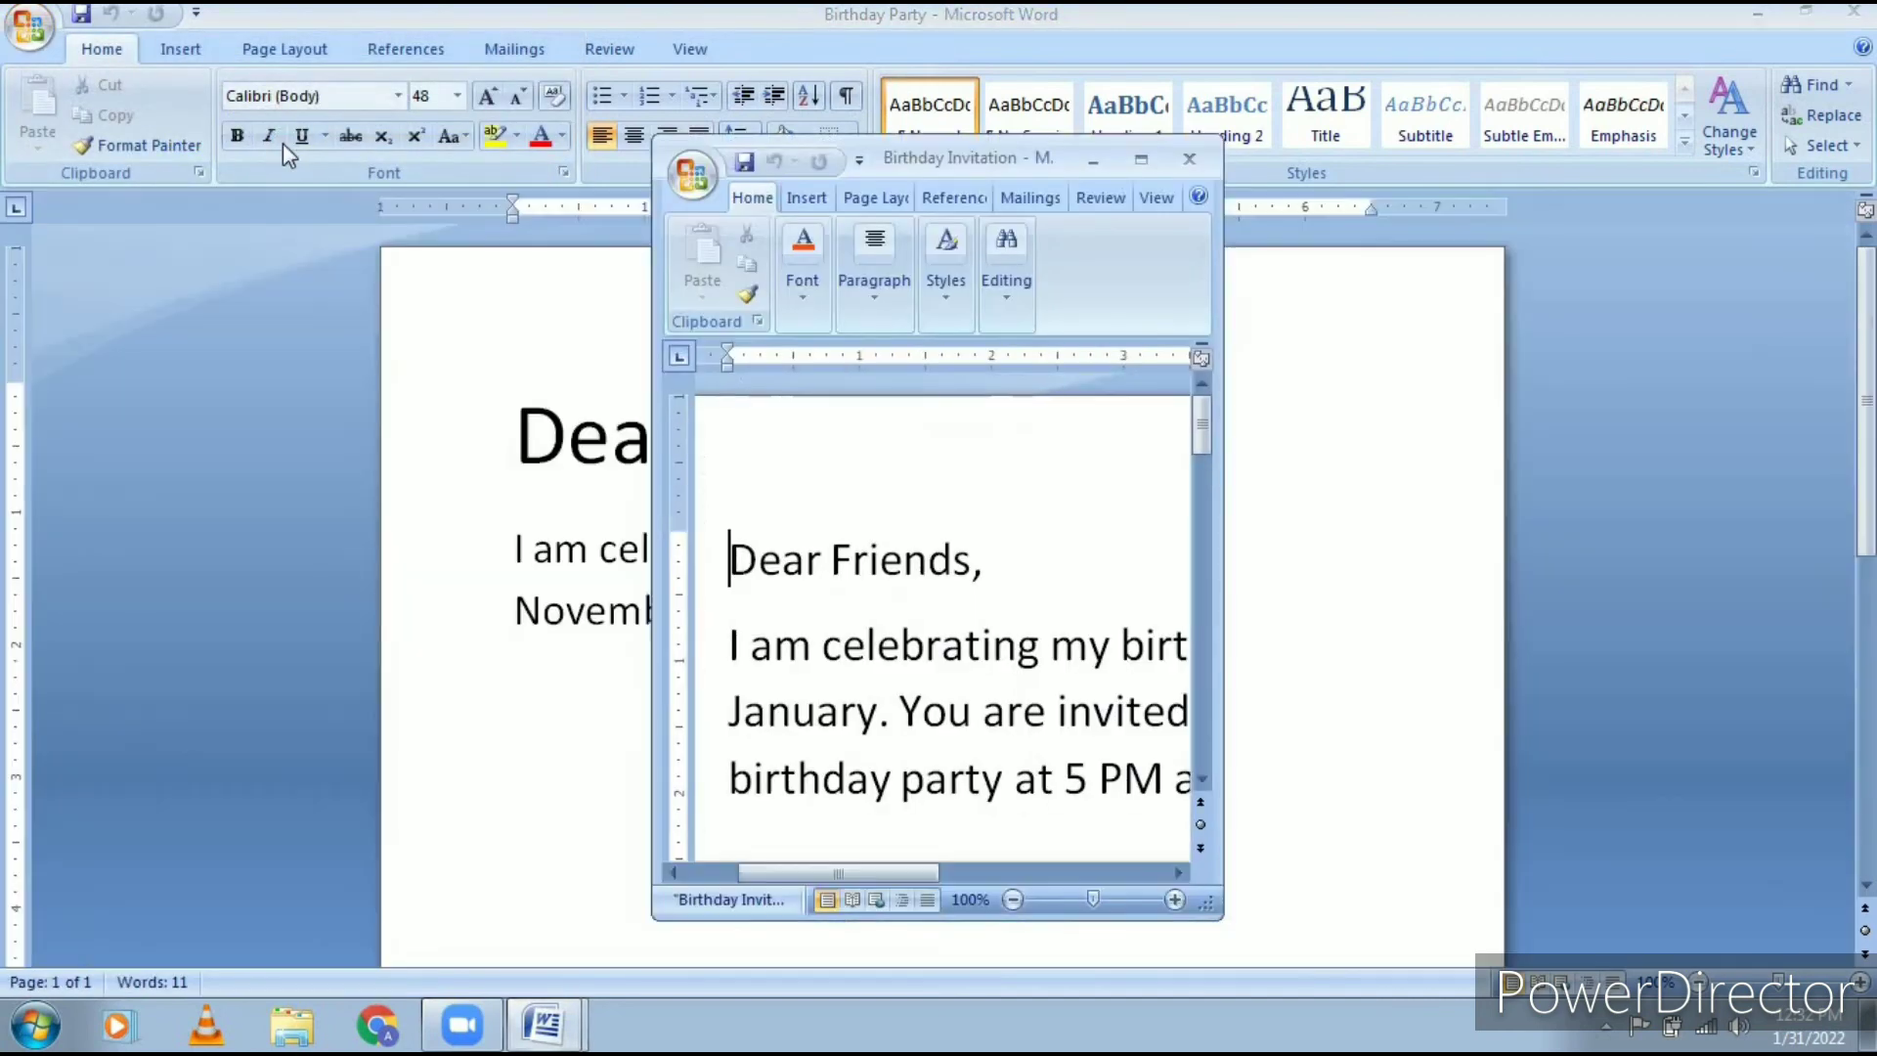
pyautogui.click(1189, 158)
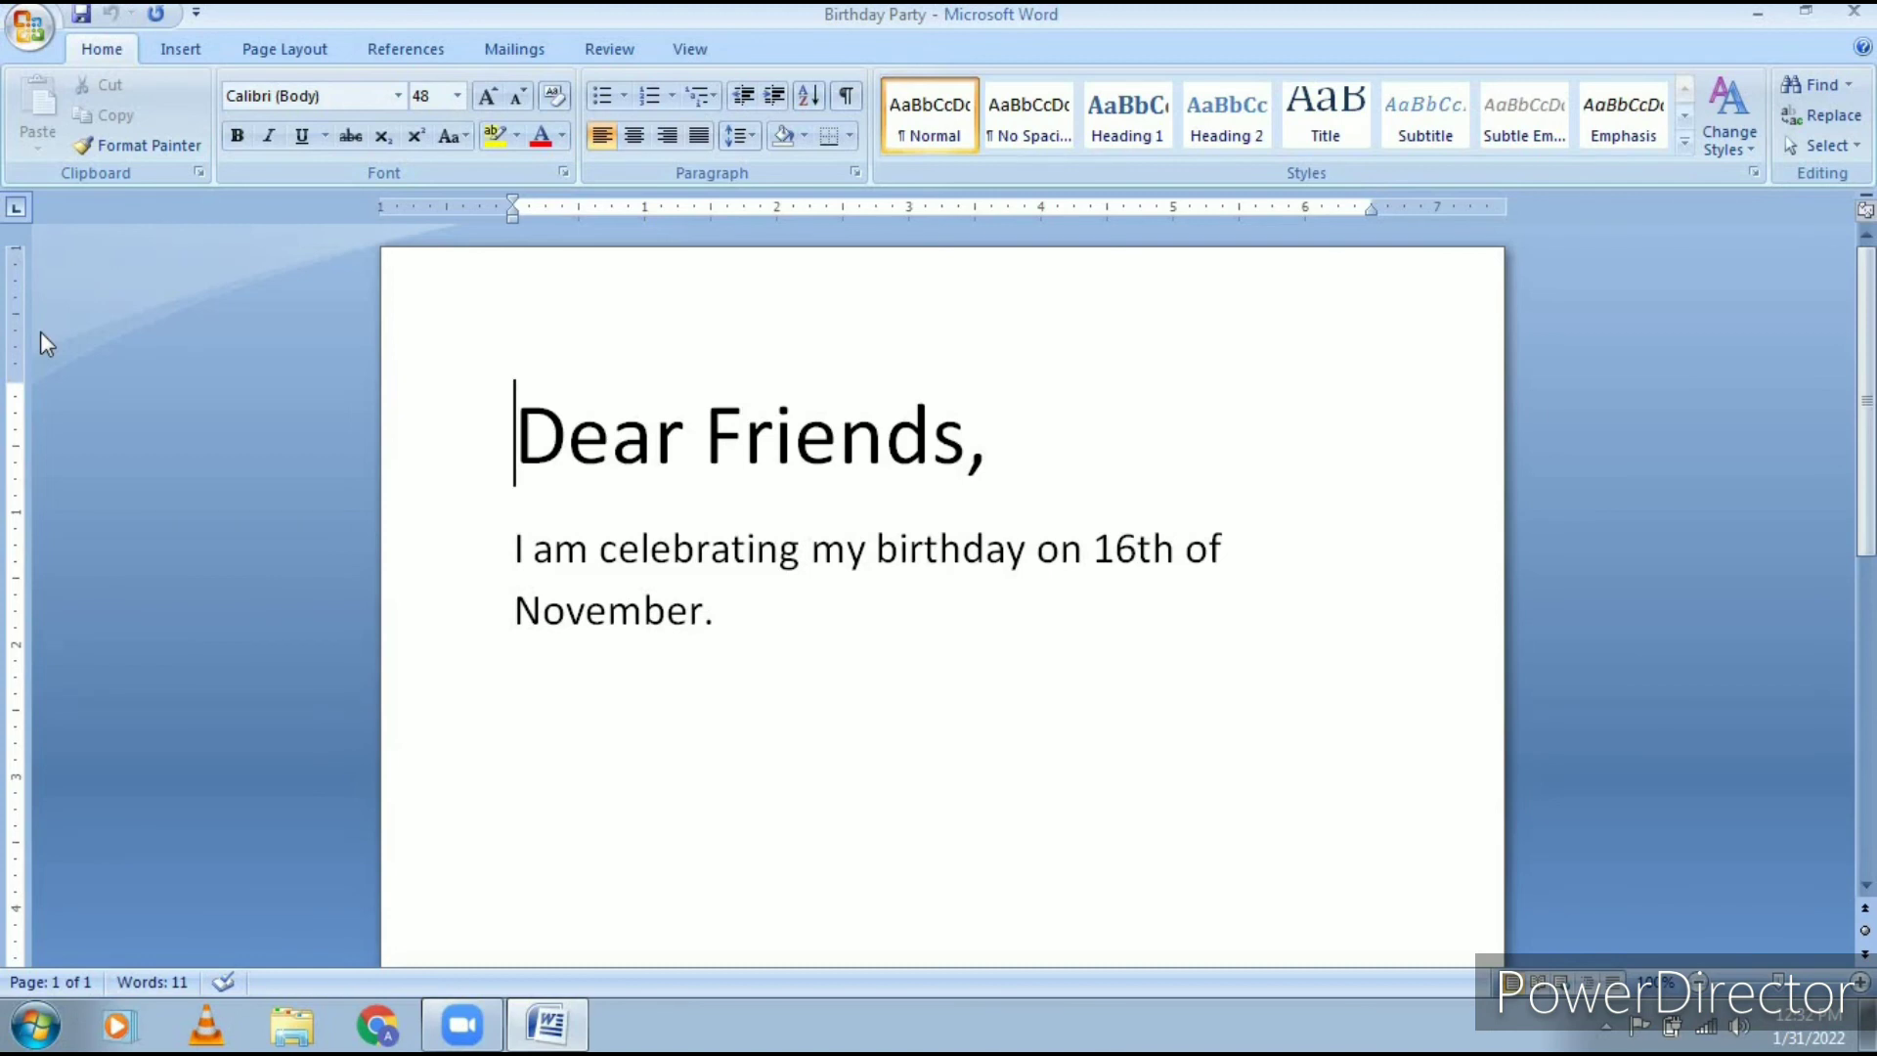
# Browse to the Desktop folder, open the Birthday Invitation file and maximize its window, then close the document.
pyautogui.click(29, 29)
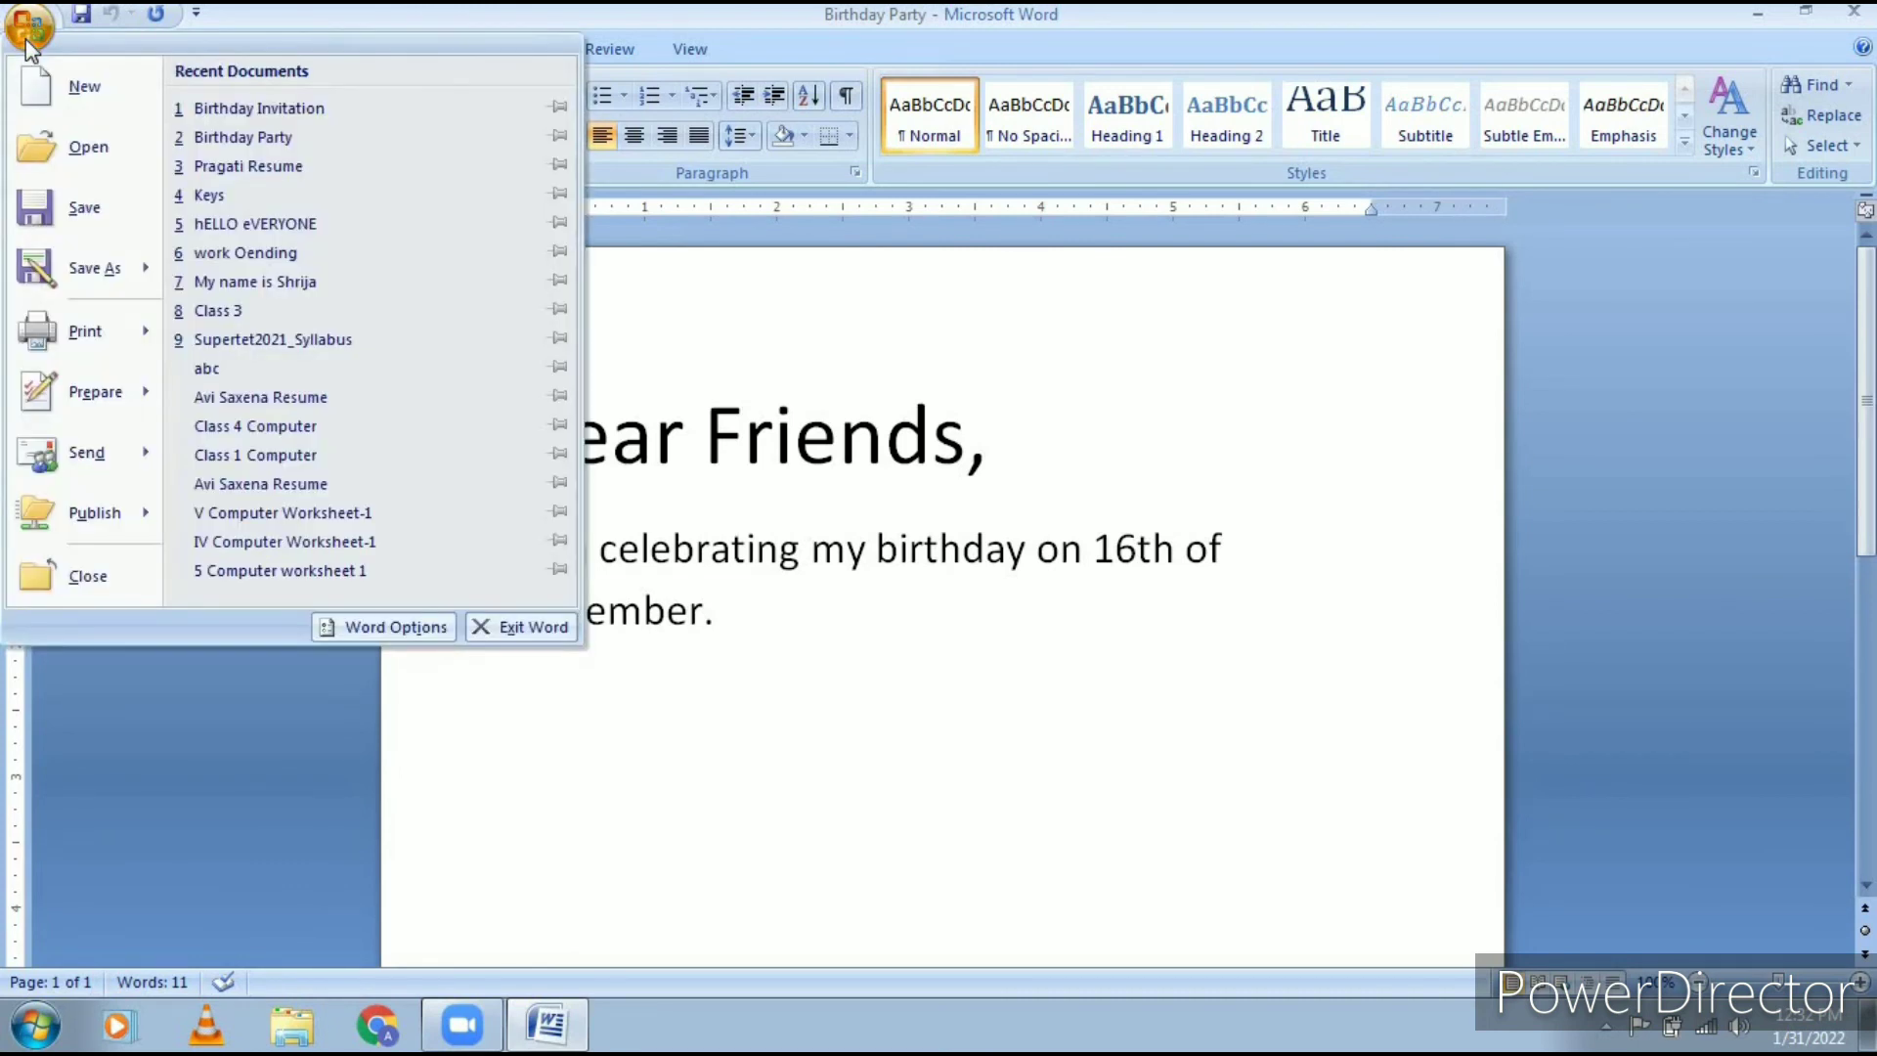
pyautogui.click(138, 153)
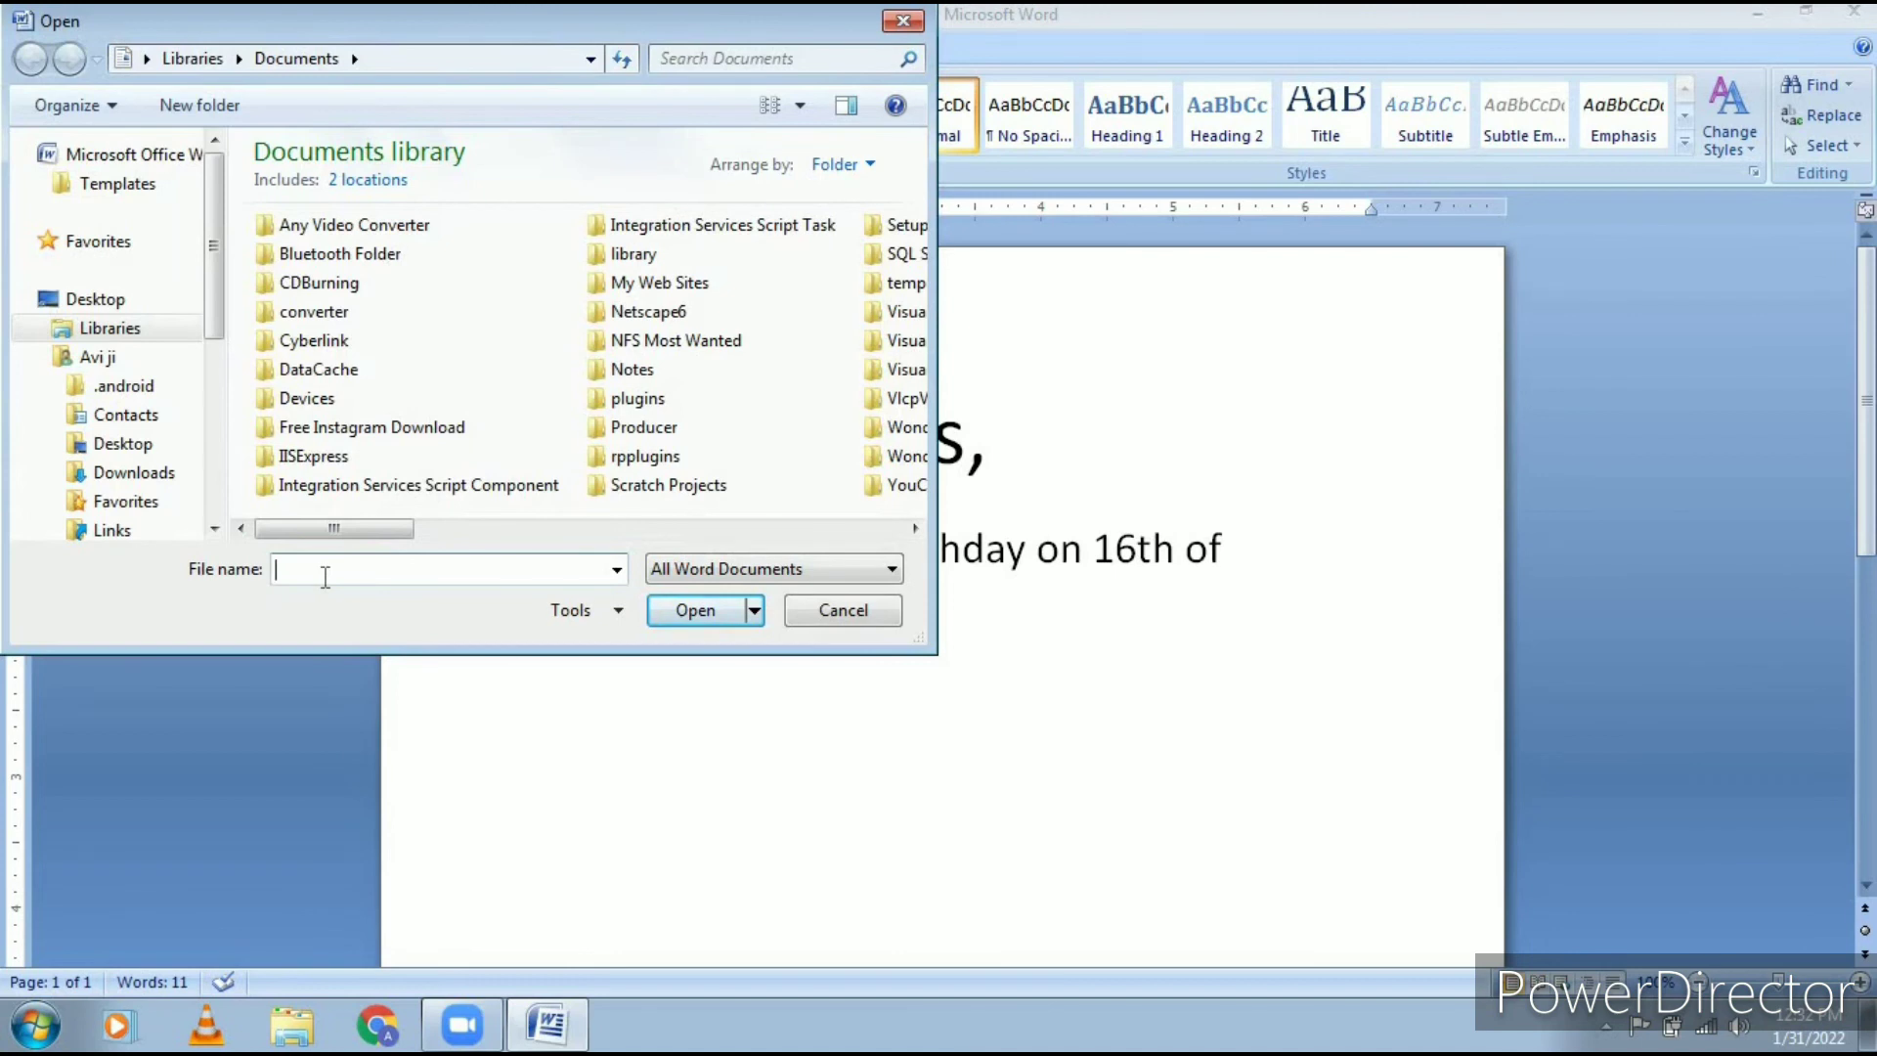
pyautogui.click(59, 298)
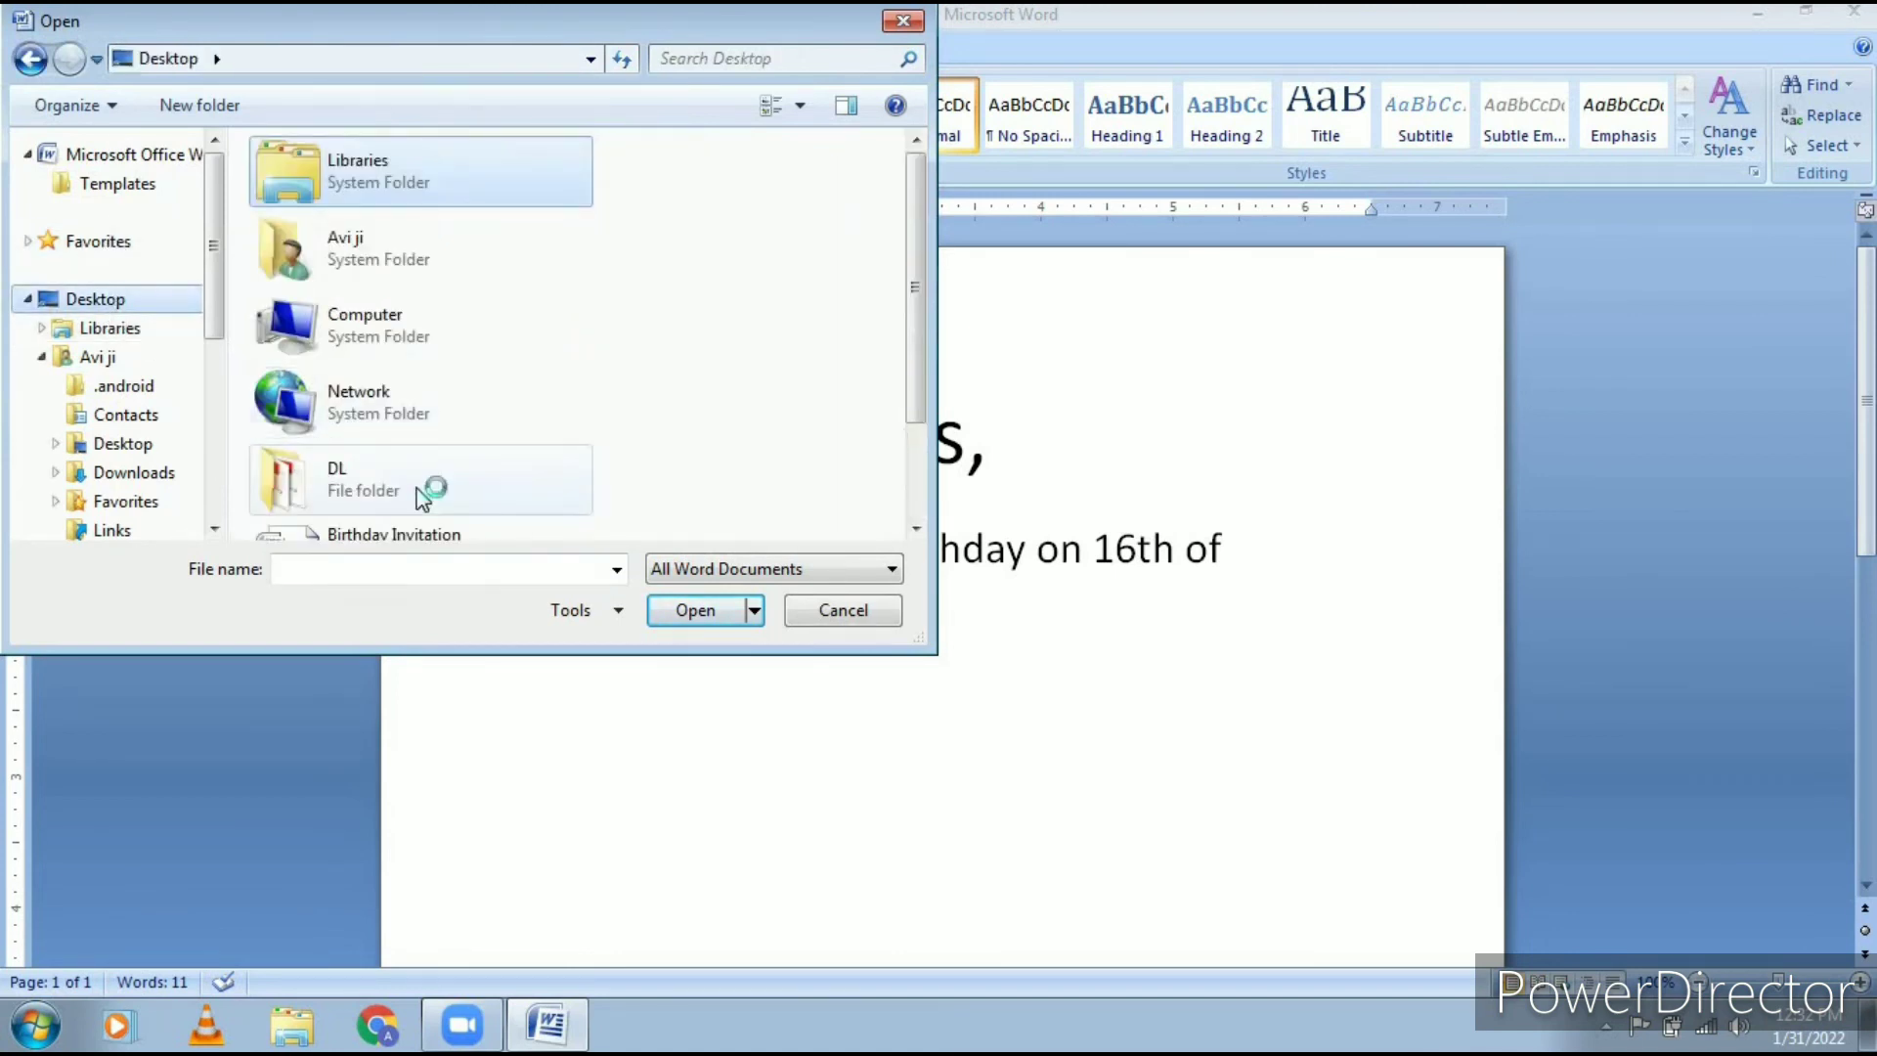
pyautogui.click(923, 530)
pyautogui.click(479, 422)
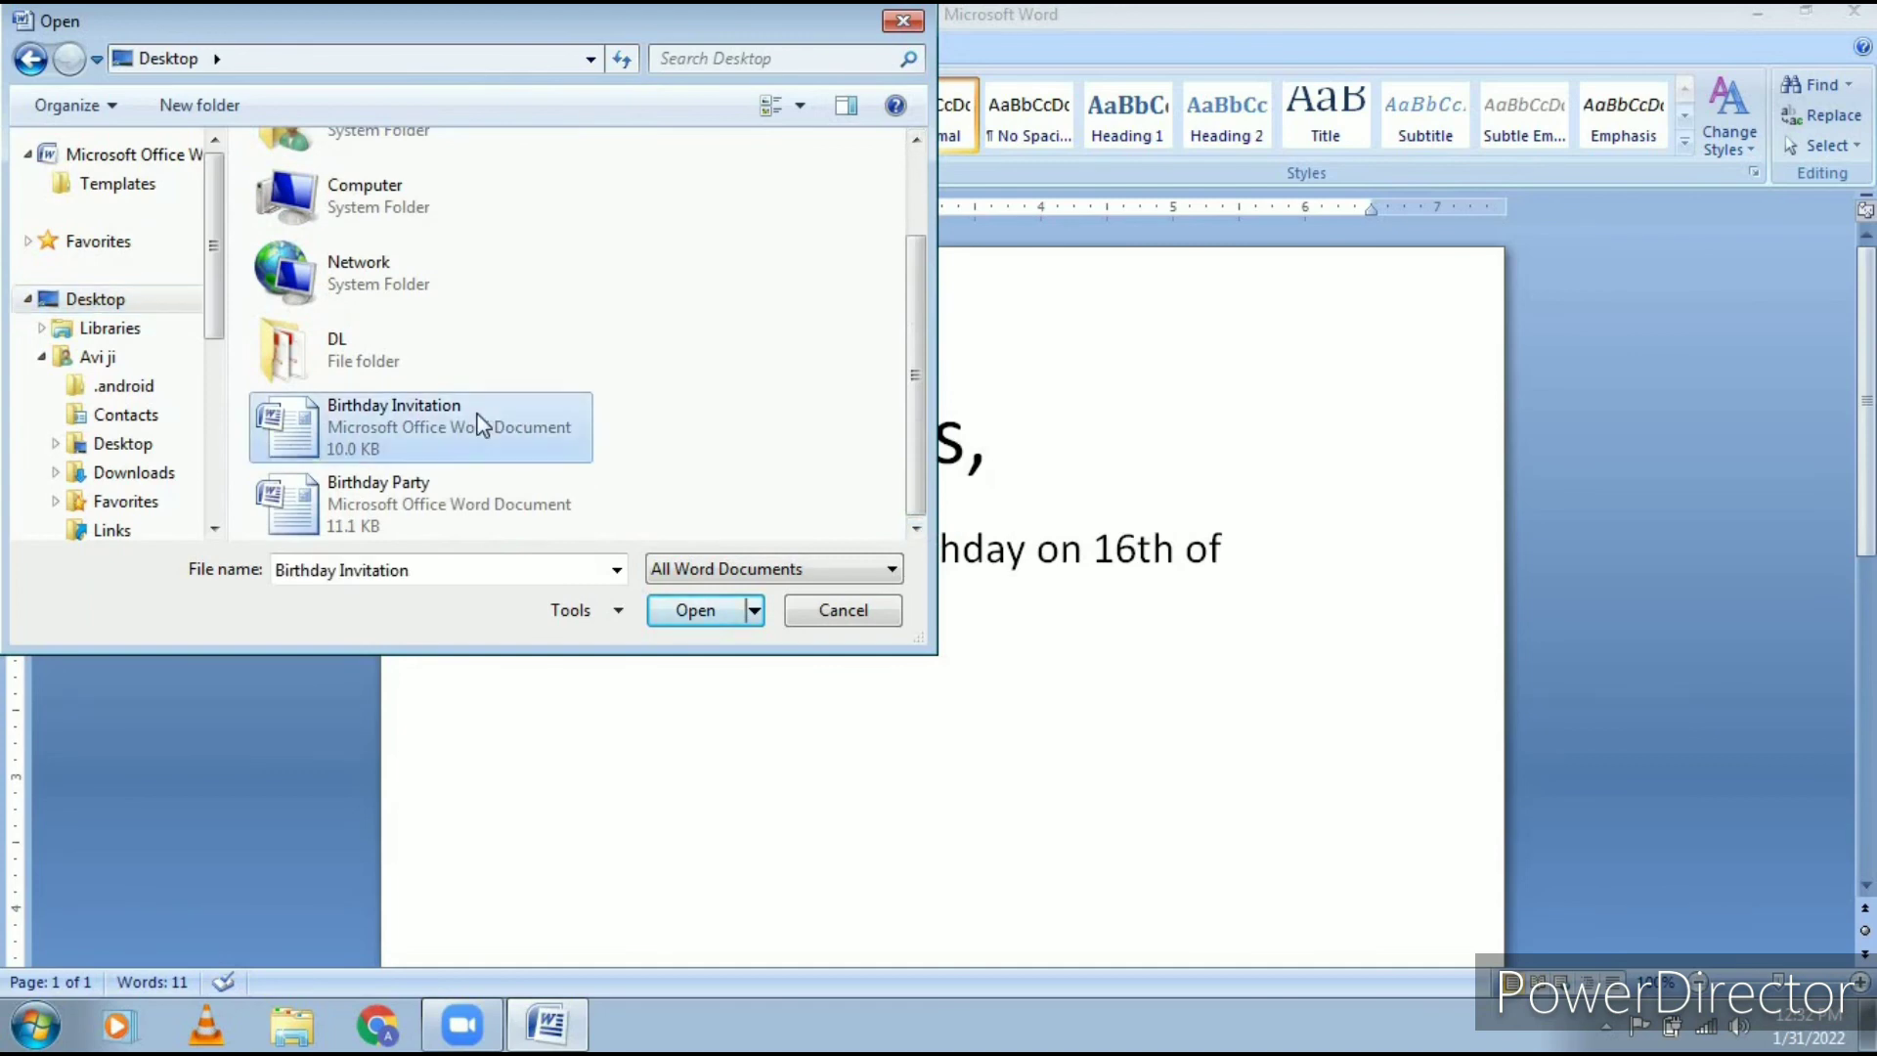
pyautogui.click(733, 612)
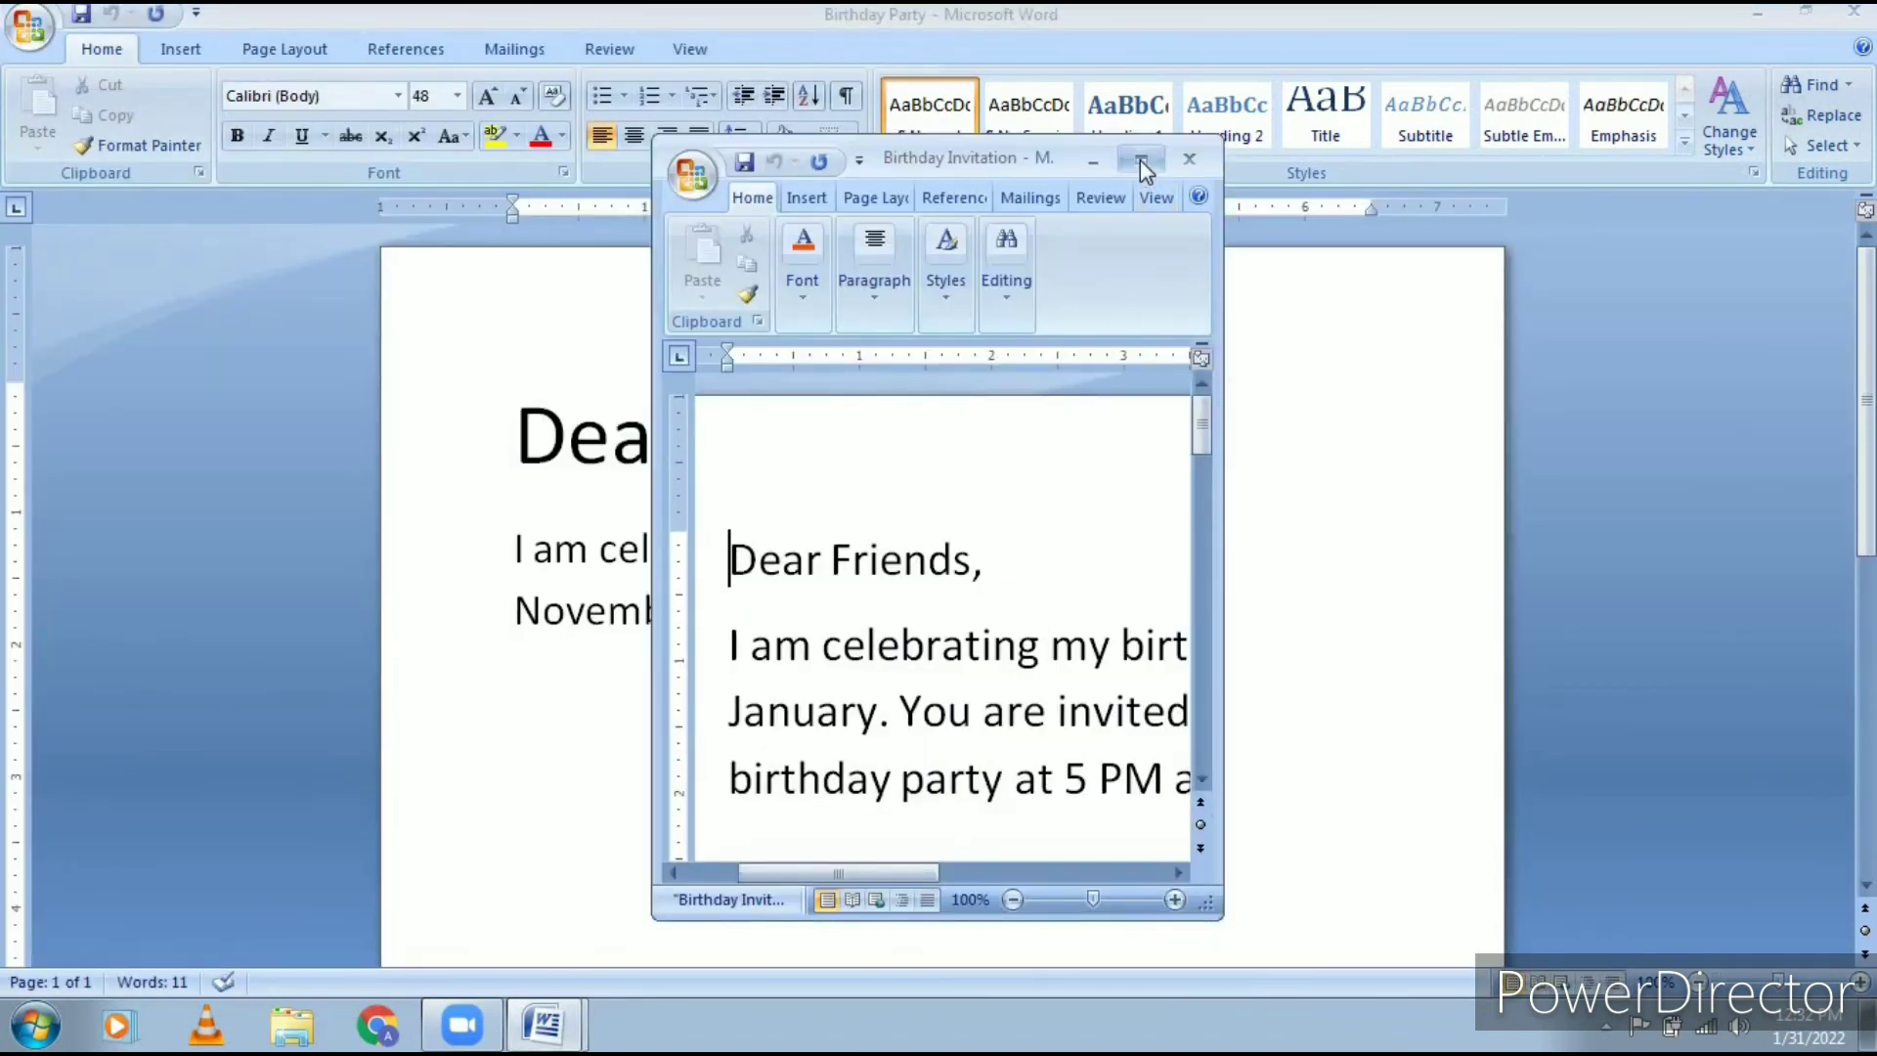
pyautogui.click(1140, 160)
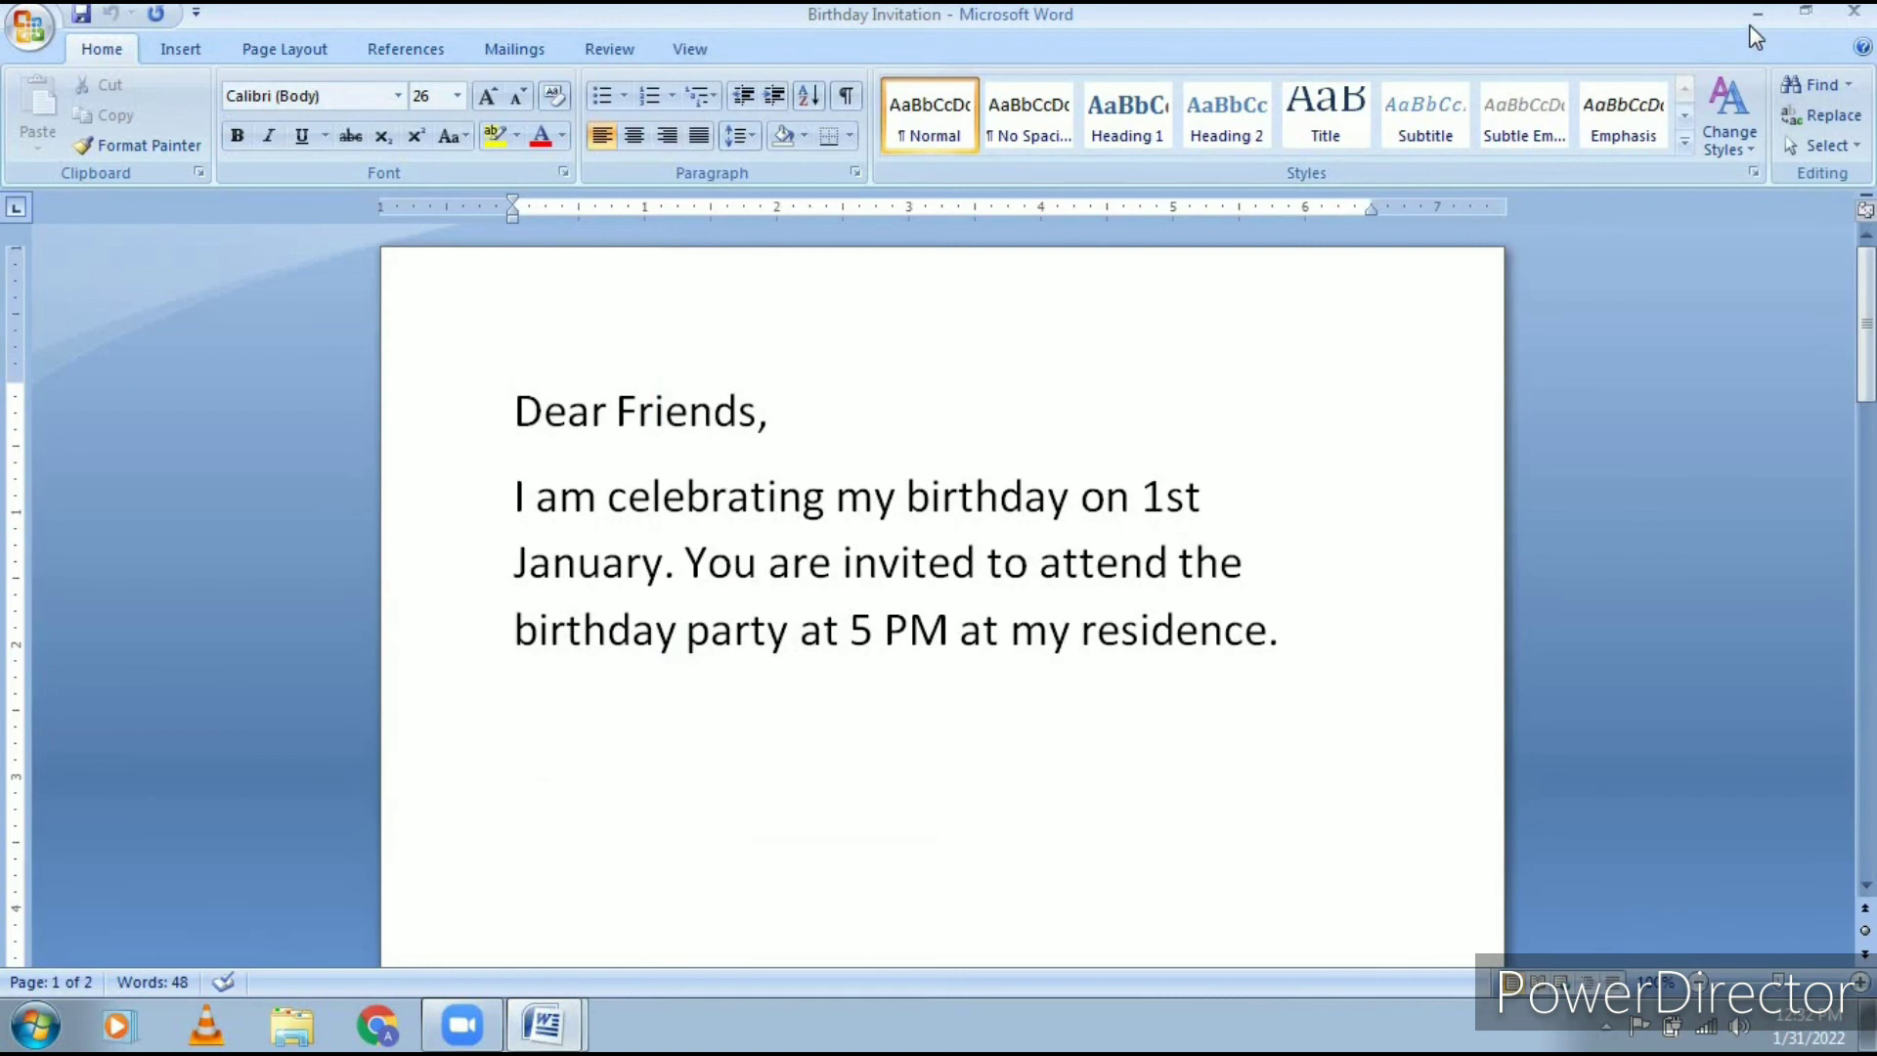
pyautogui.click(1853, 14)
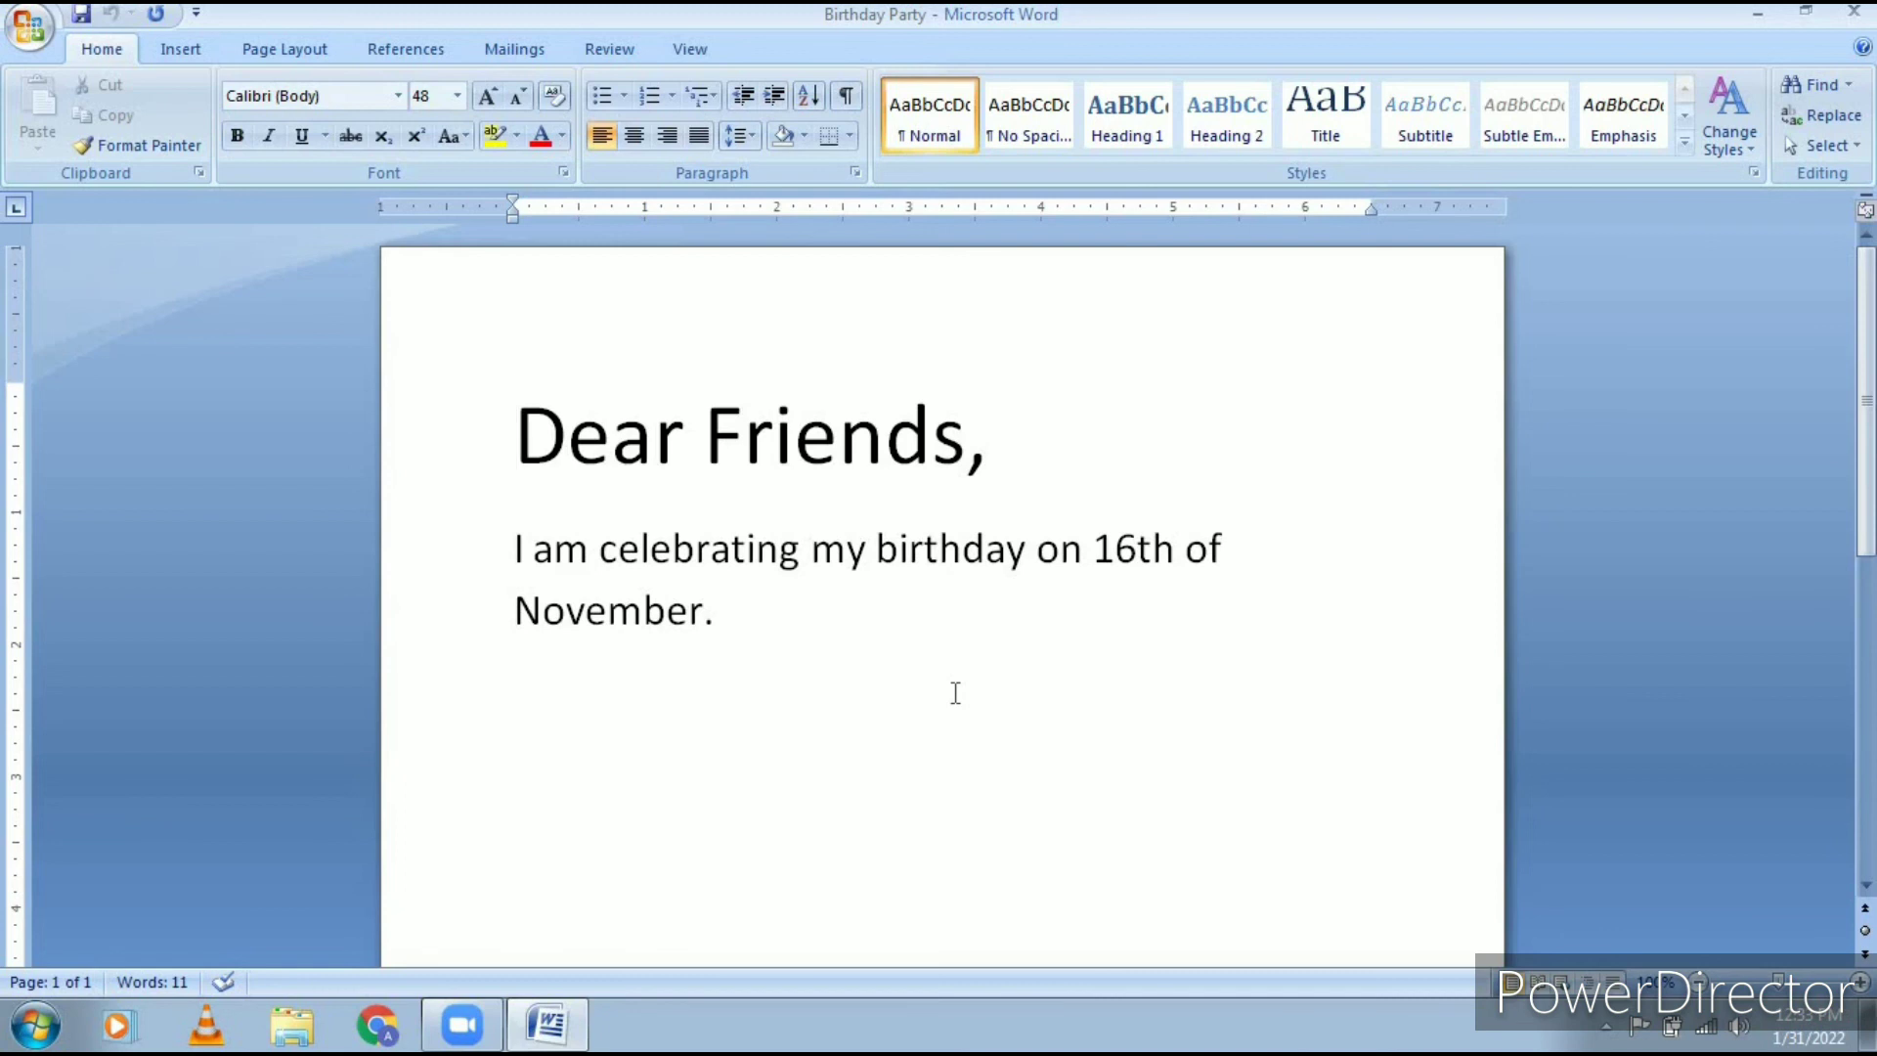
# Try to print one copy of all pages of Birthday Party with Microsoft XPS Document Writer, then cancel saving the output and printing.
pyautogui.click(37, 34)
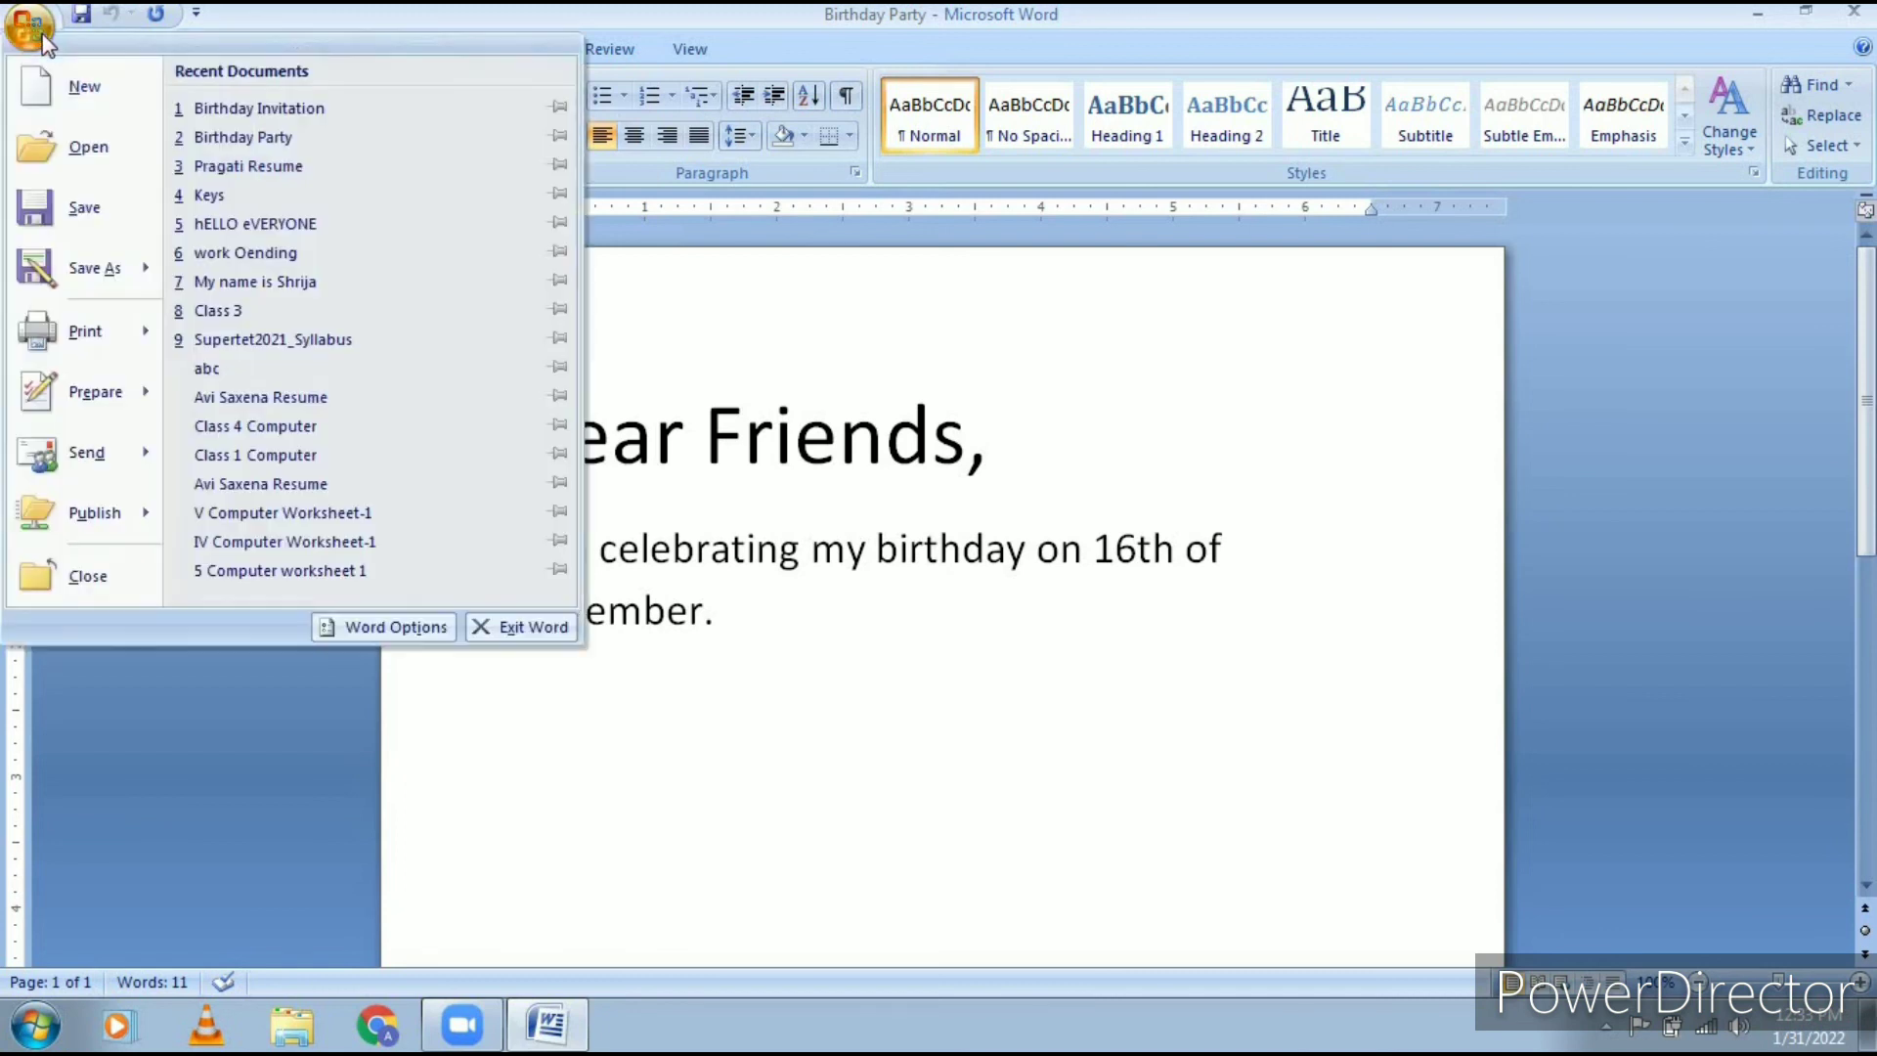
pyautogui.moveTo(131, 358)
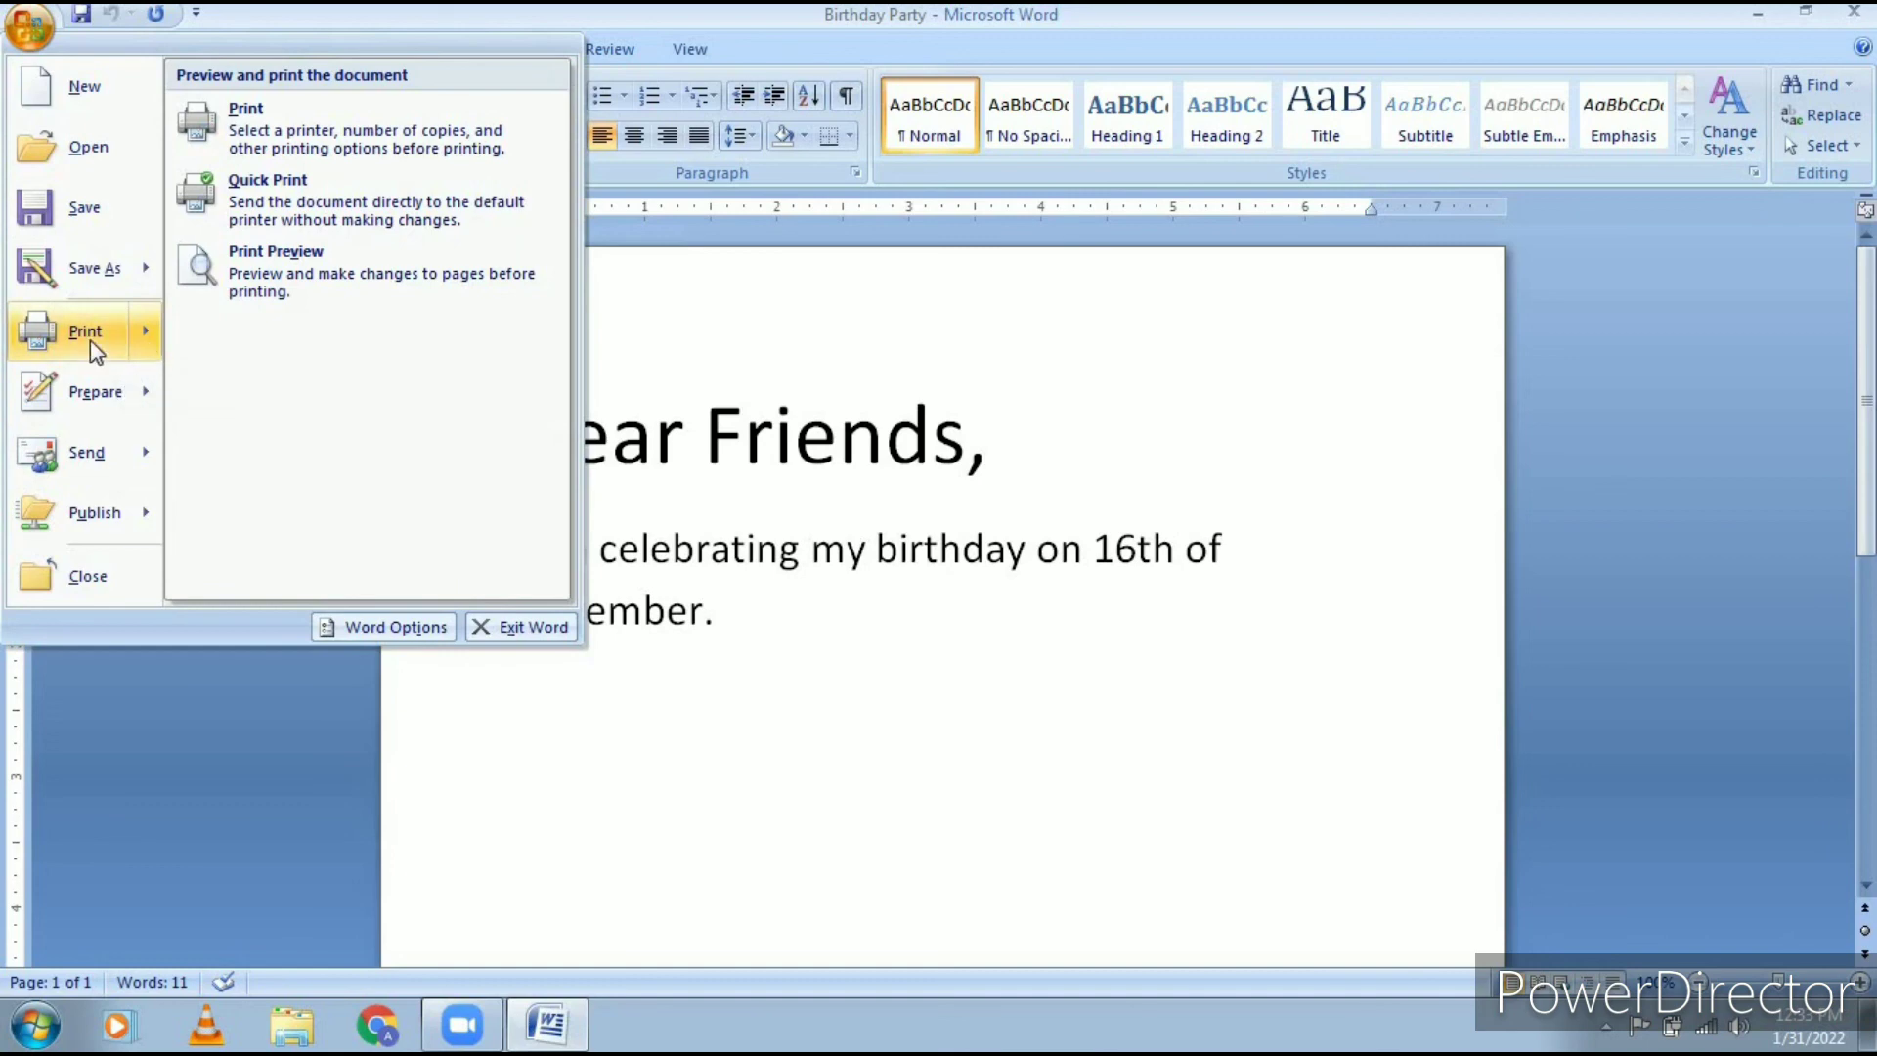
pyautogui.click(90, 340)
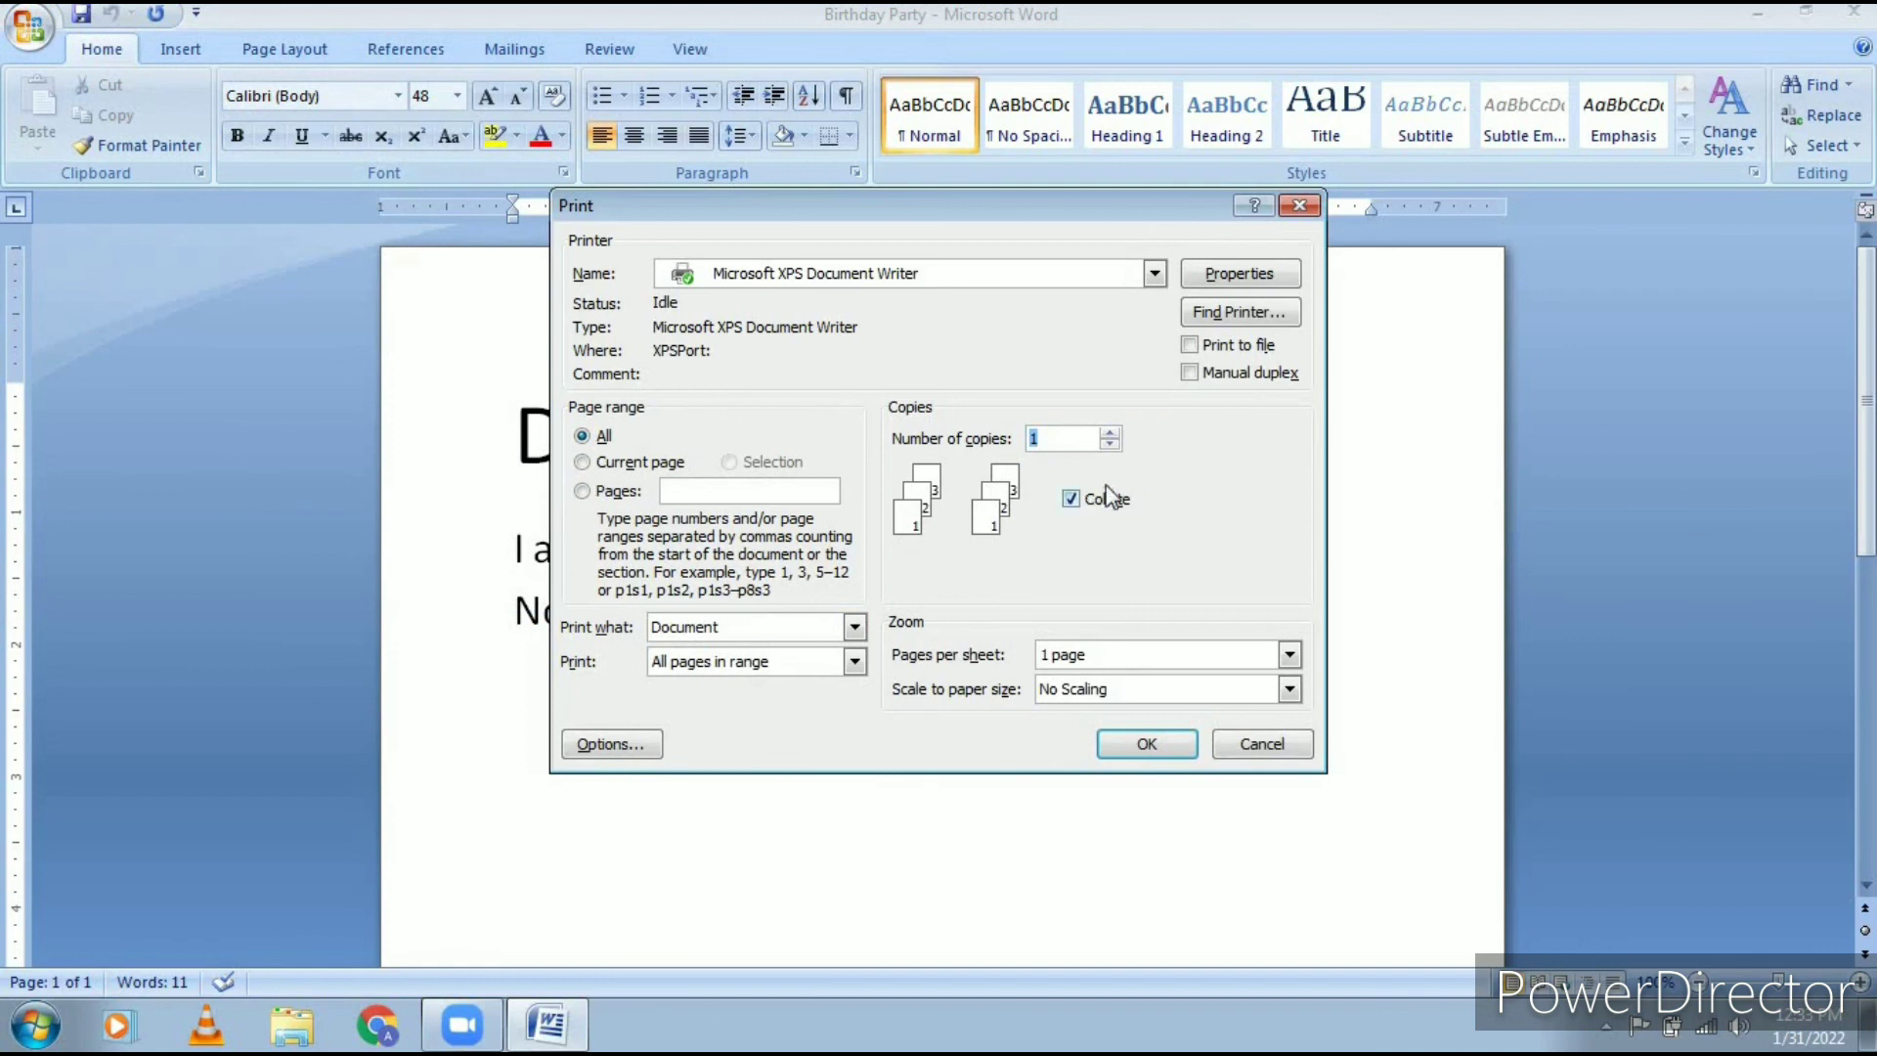
pyautogui.click(1119, 745)
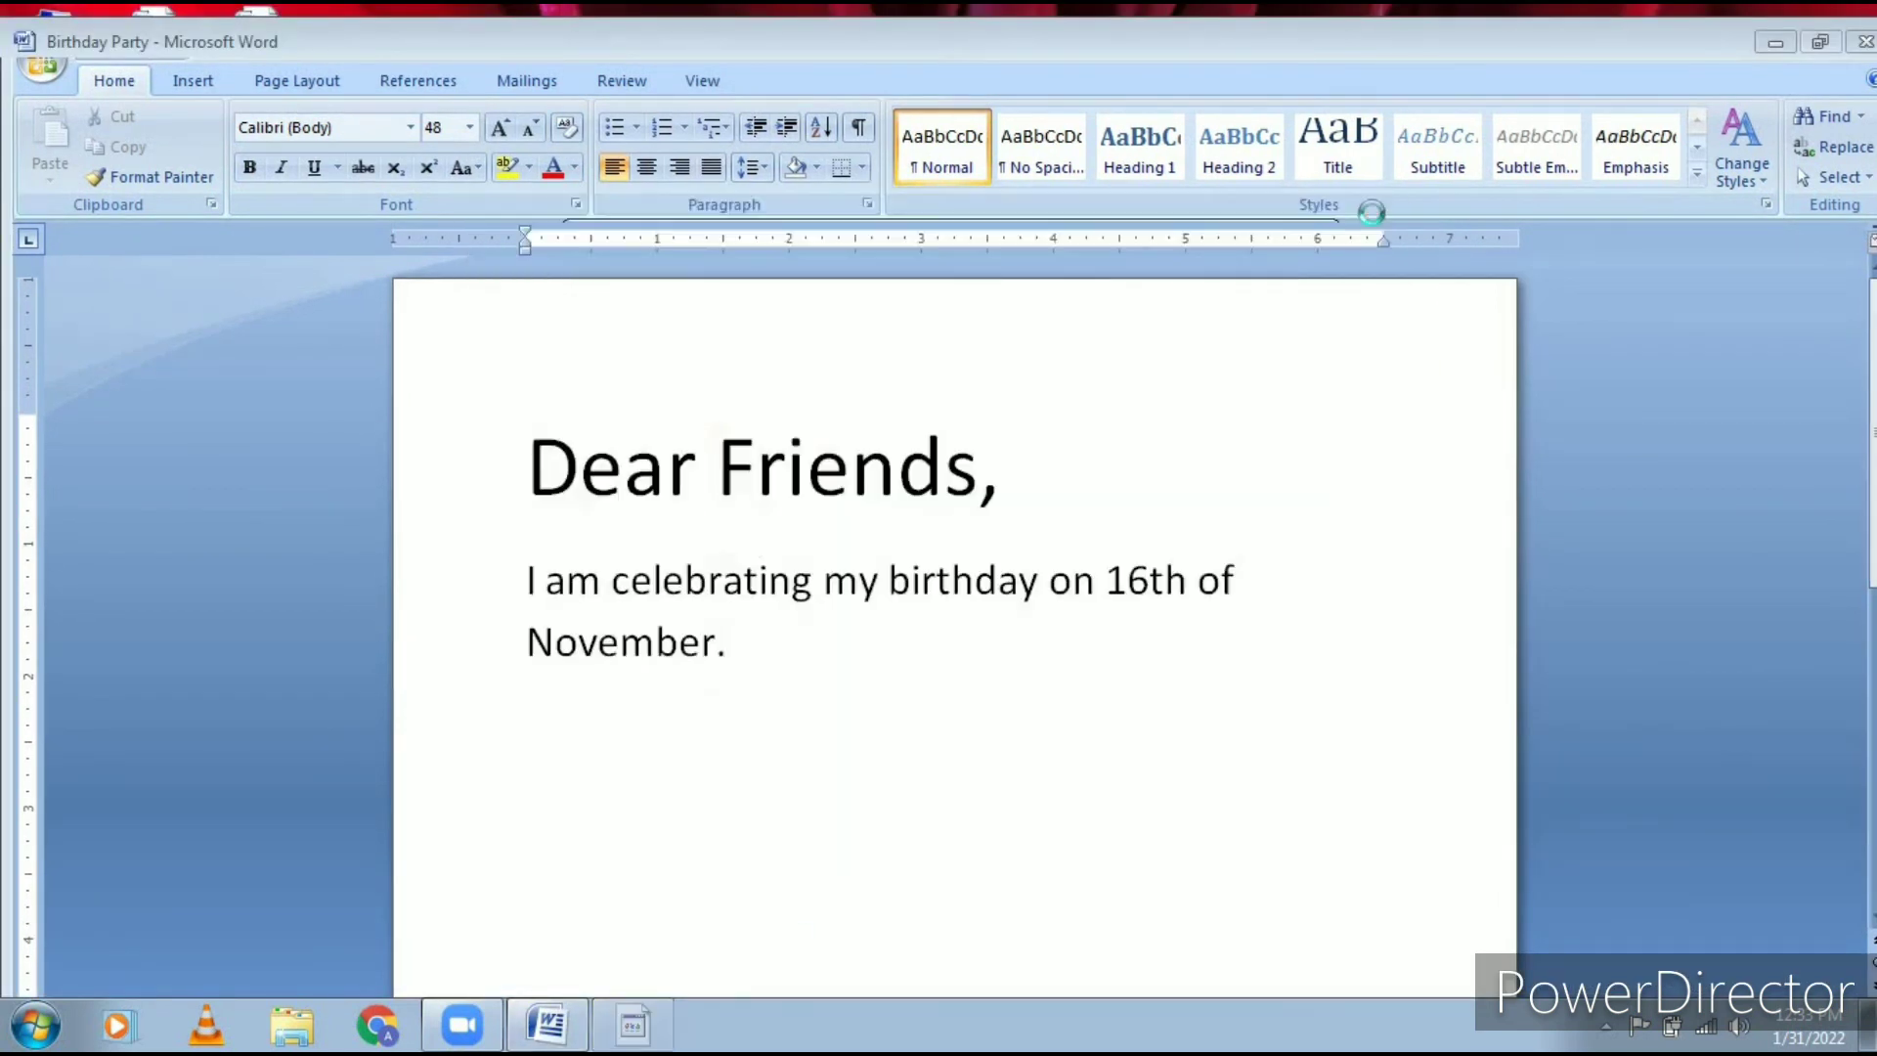
pyautogui.click(1281, 817)
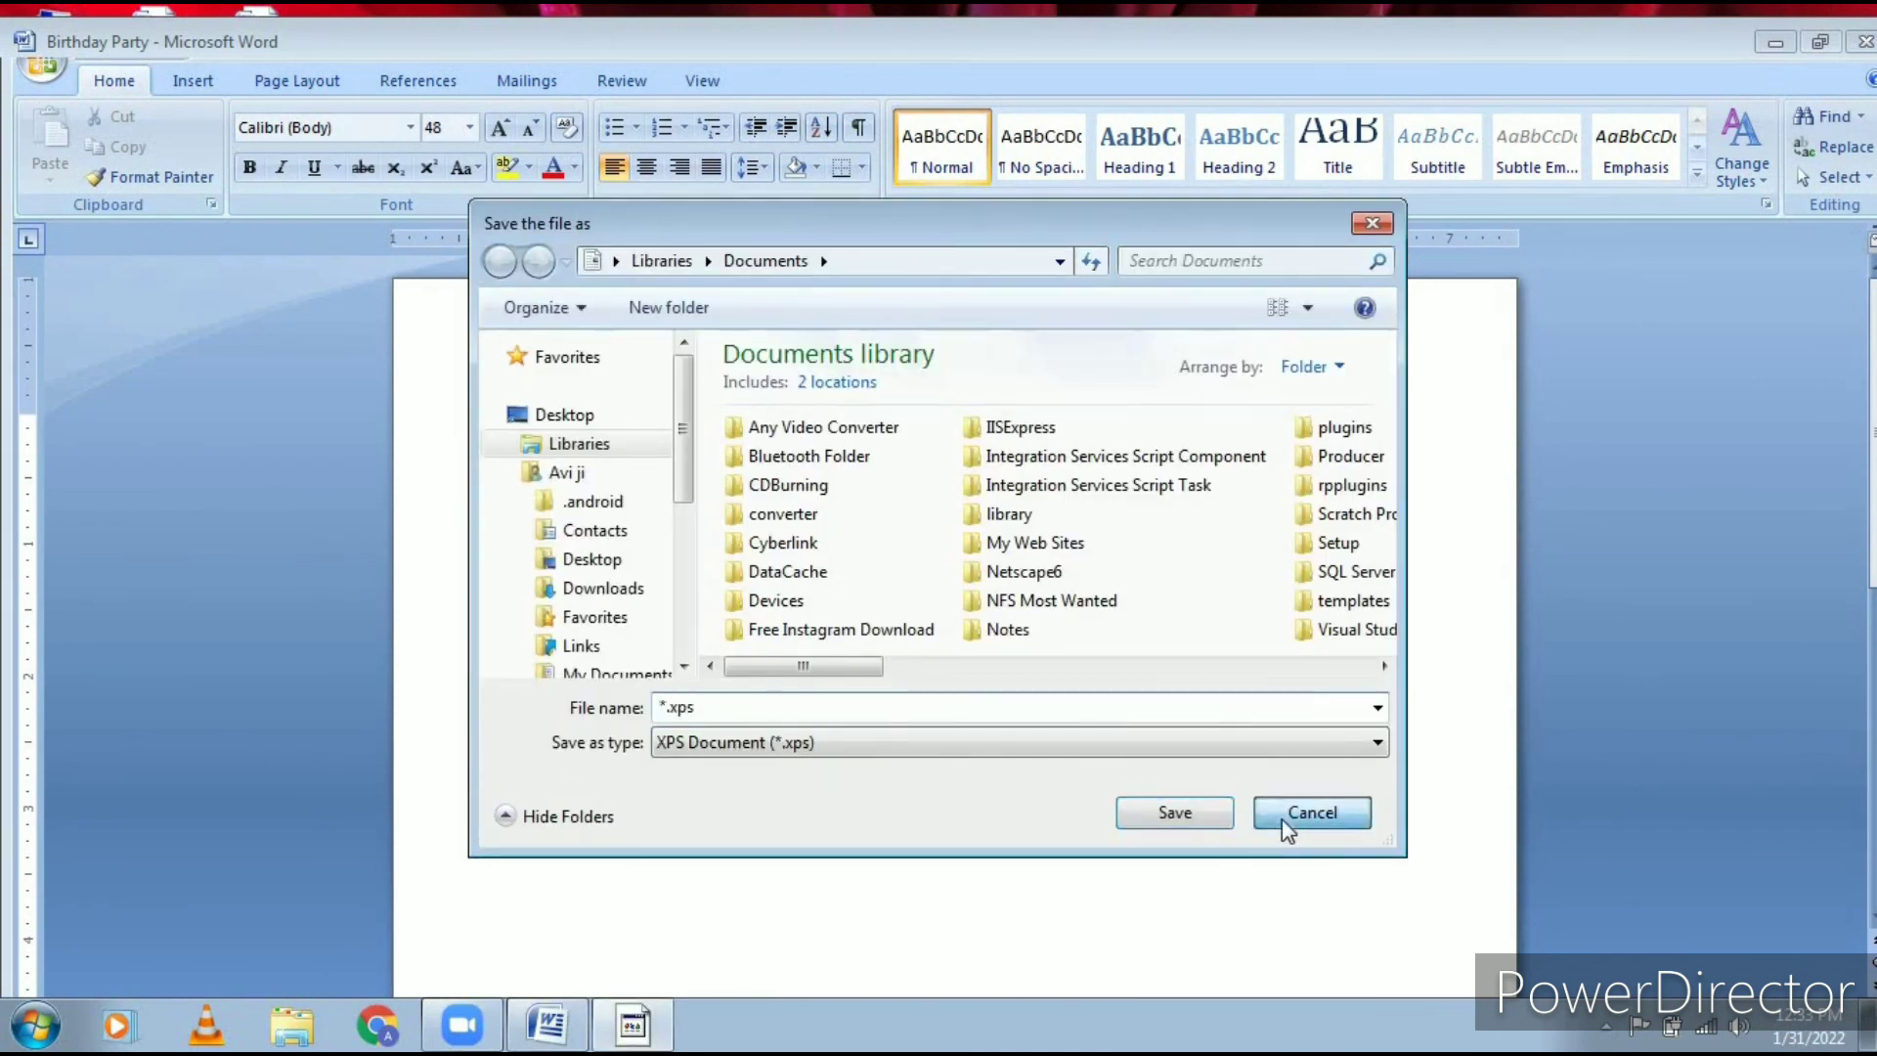
pyautogui.click(940, 603)
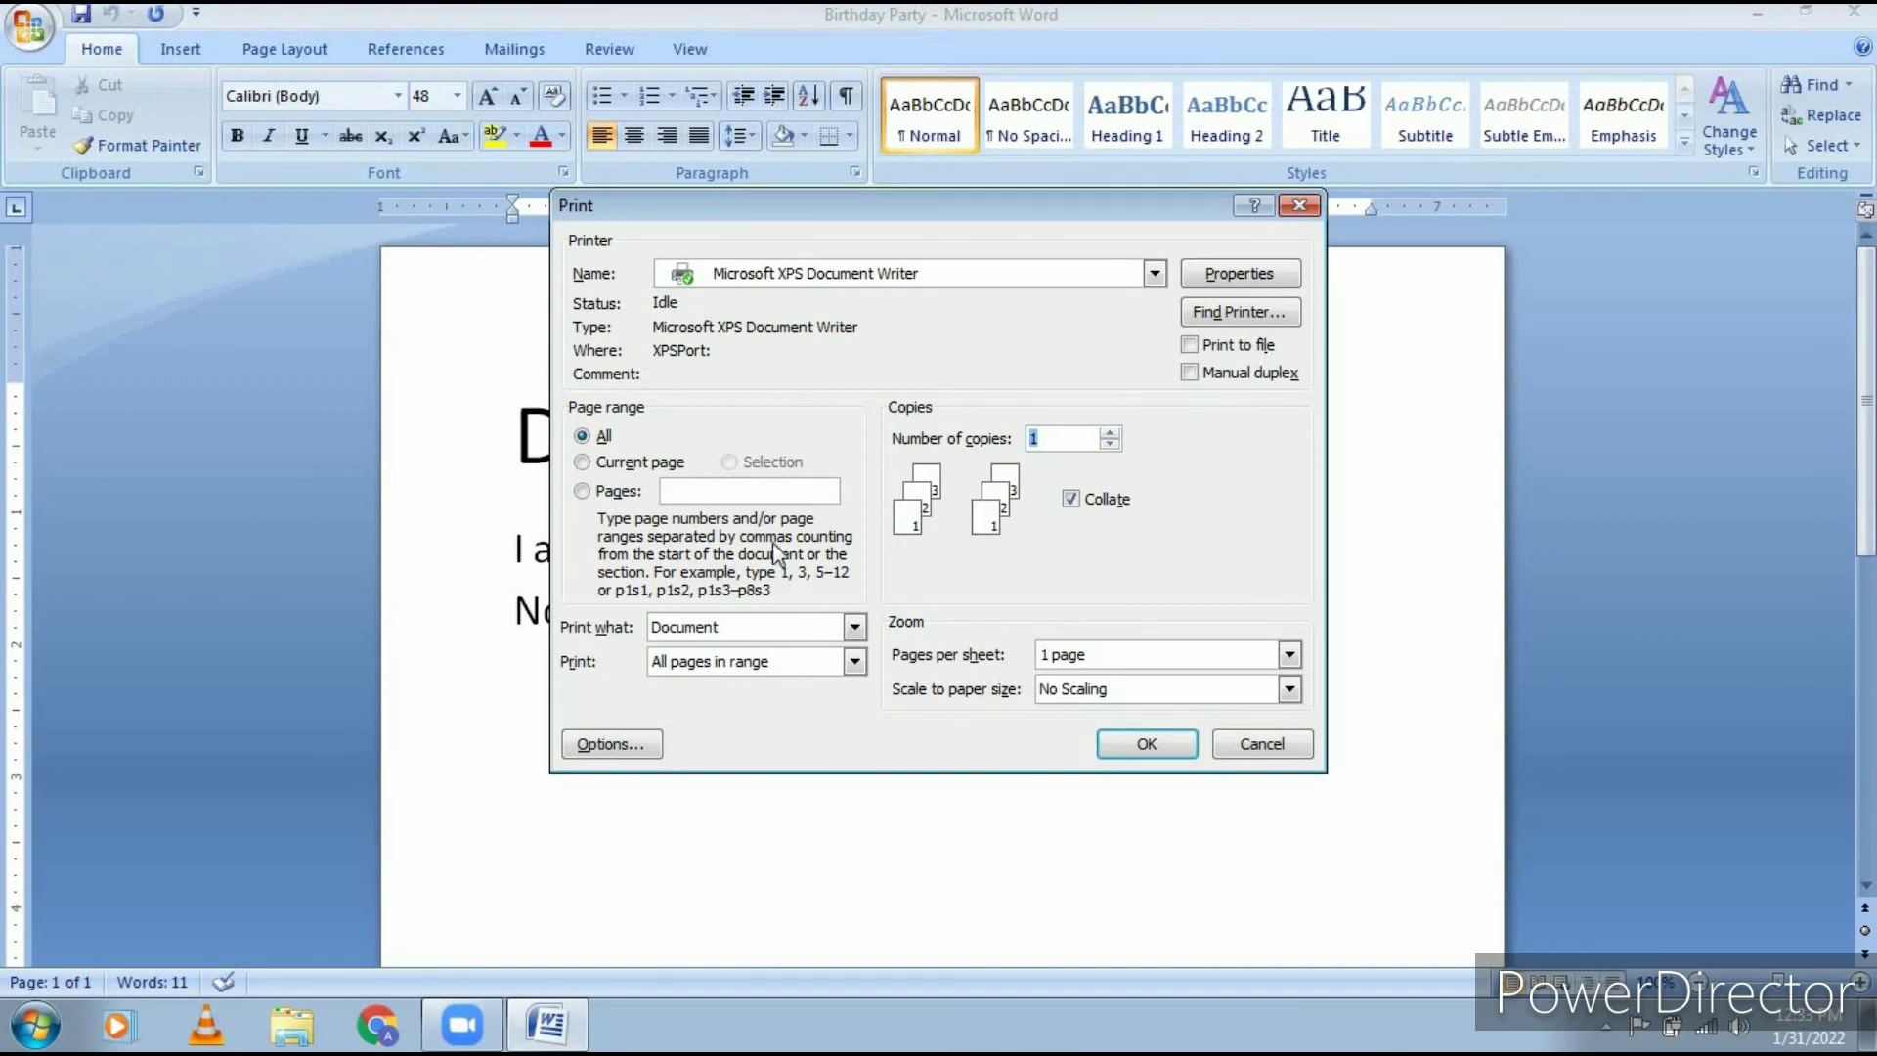
pyautogui.click(1249, 744)
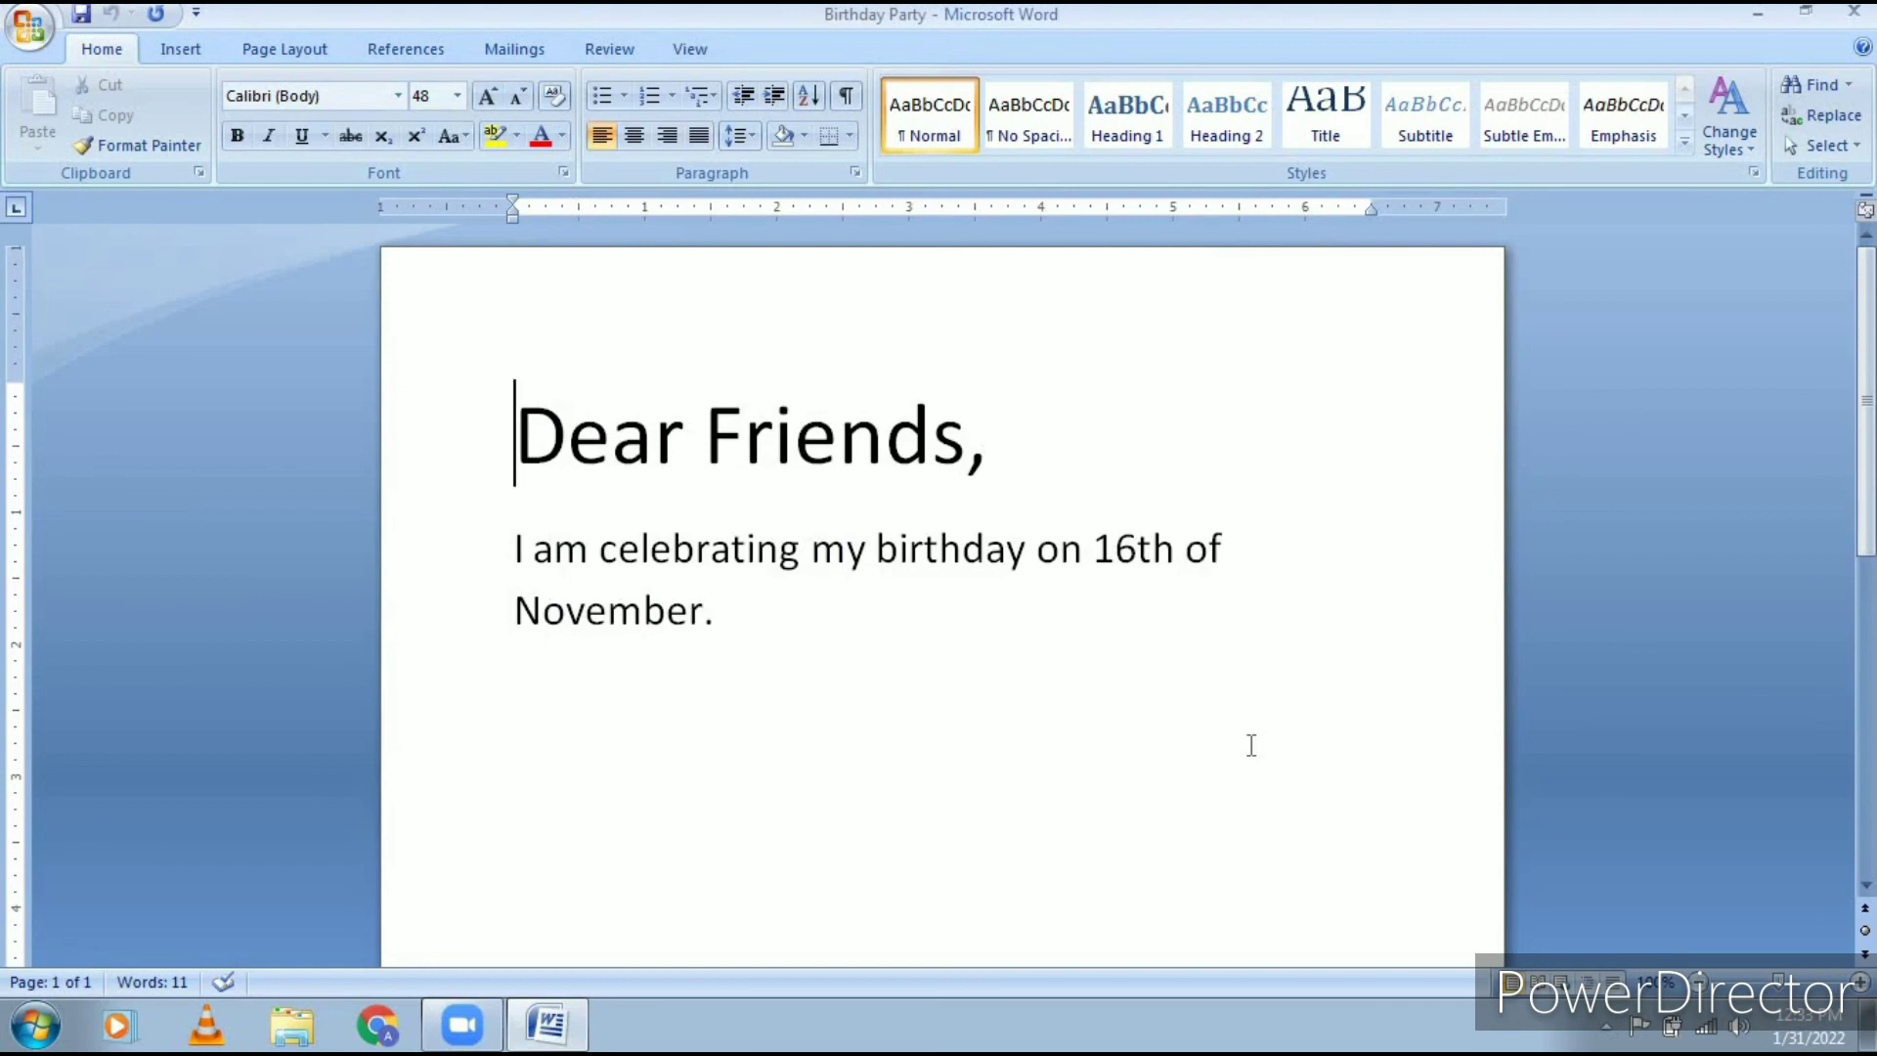